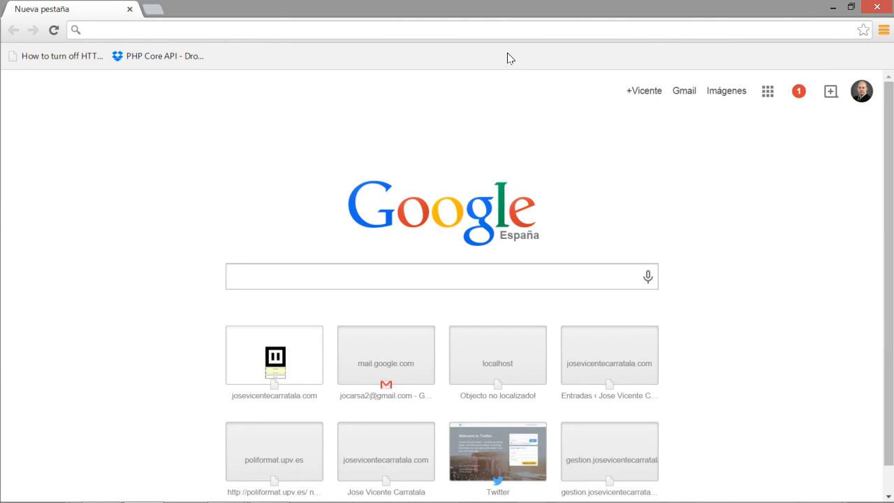
Load localhost in Chrome, discarding the autocompletion, to reach the XAMPP 1.8.3 welcome page.
click(498, 28)
text(localhost)
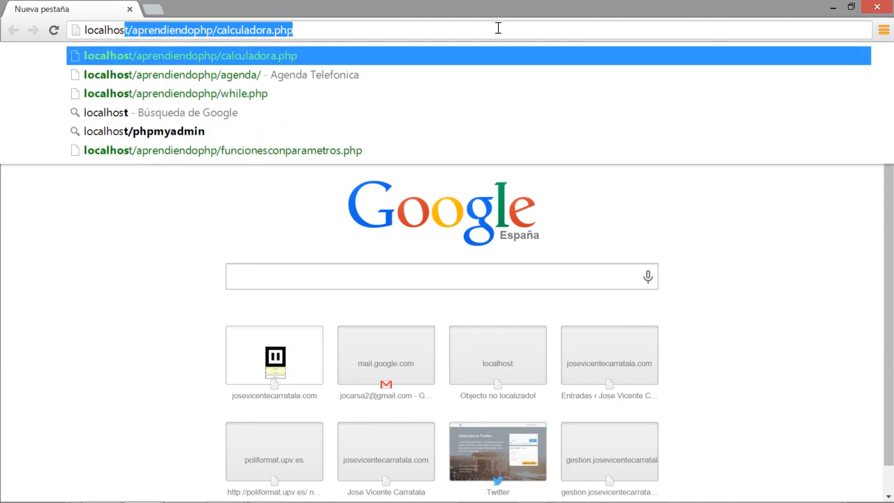
key(Delete)
key(Return)
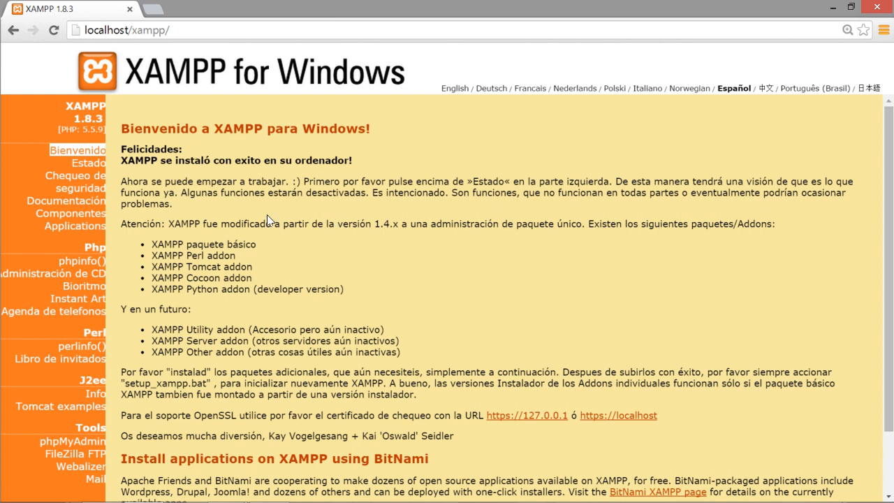
Browse in File Explorer to the C:\xampp folder.
key(super+e)
double_click(353, 298)
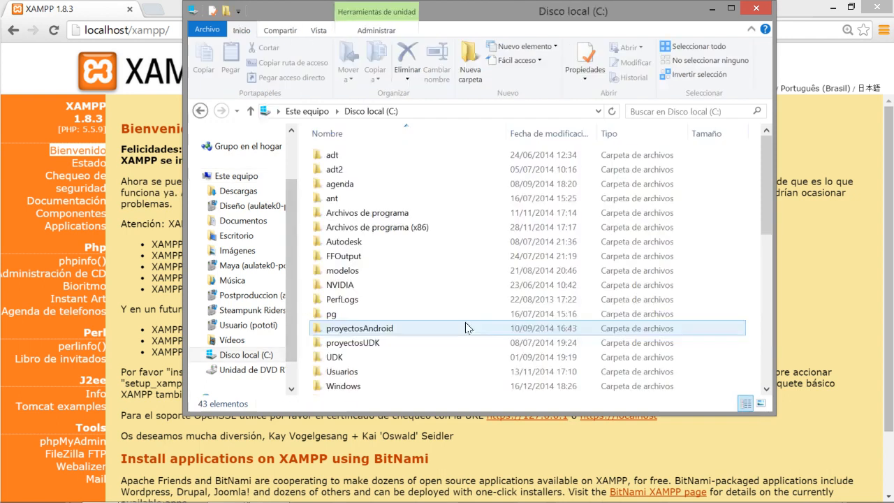
click(421, 334)
scroll(412, 328, down, 2)
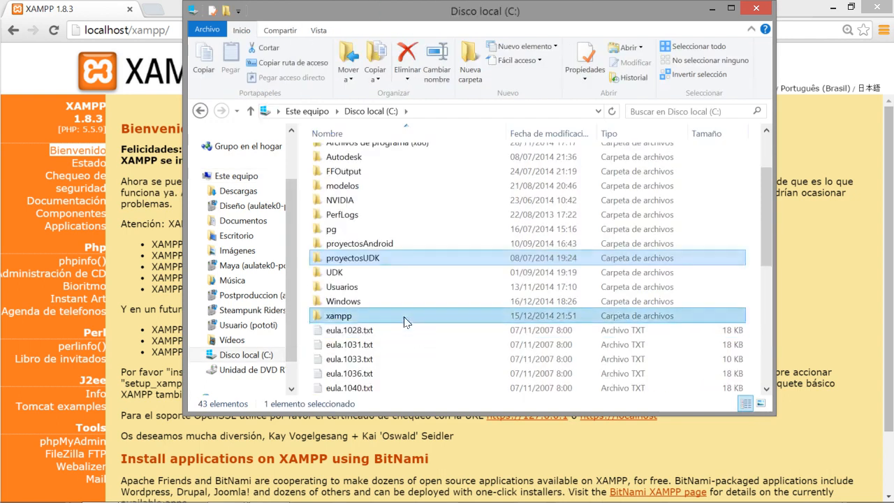
double_click(405, 315)
scroll(394, 235, down, 12)
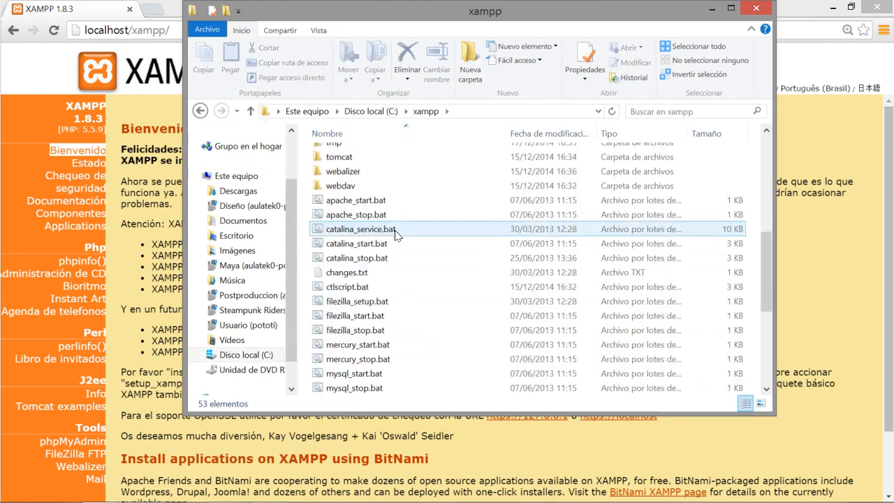
Run xampp-control.exe as administrator and minimize the Explorer window.
click(385, 360)
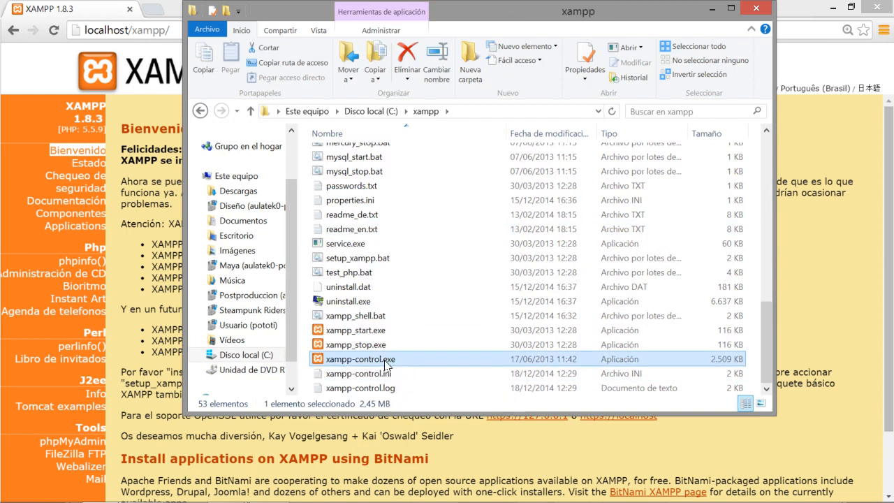
right_click(385, 360)
click(499, 130)
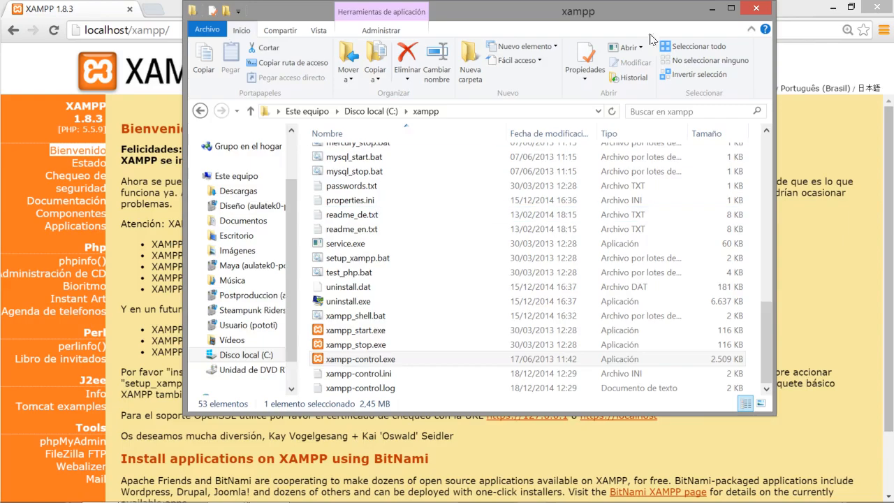
click(705, 8)
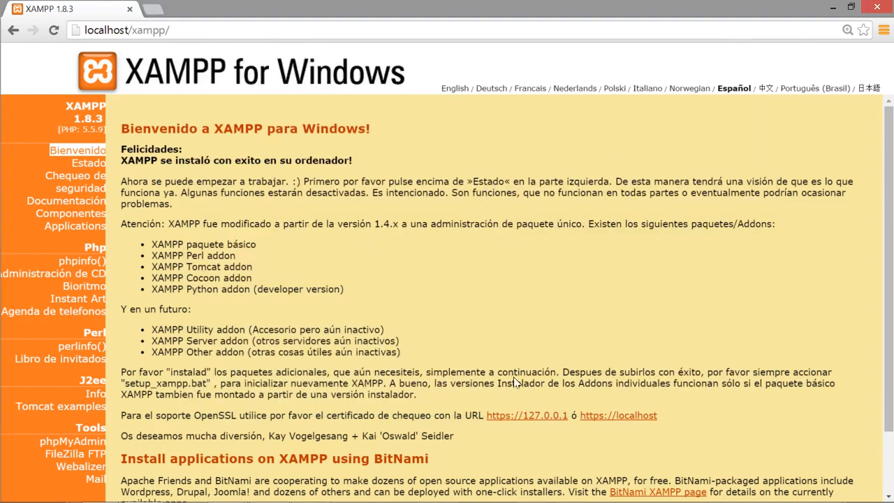
Restore the XAMPP Control Panel from the taskbar and shift it slightly right.
mouse_move(472, 501)
click(311, 477)
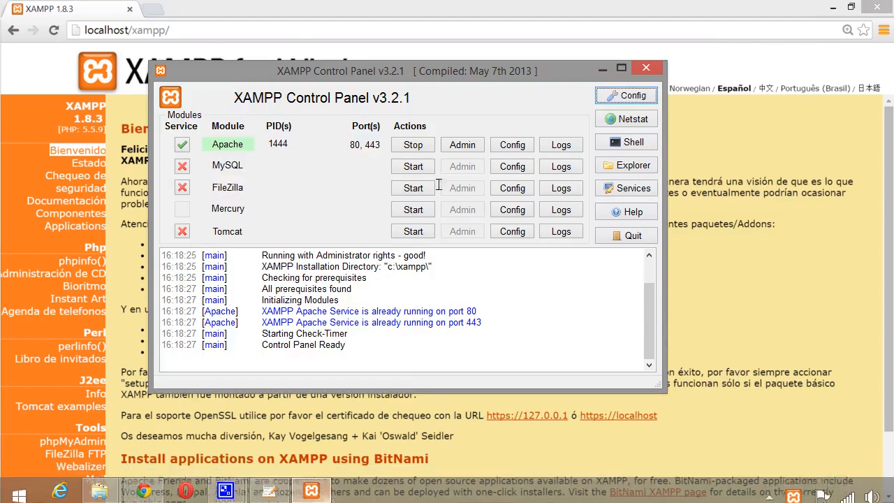
drag(365, 71, 377, 72)
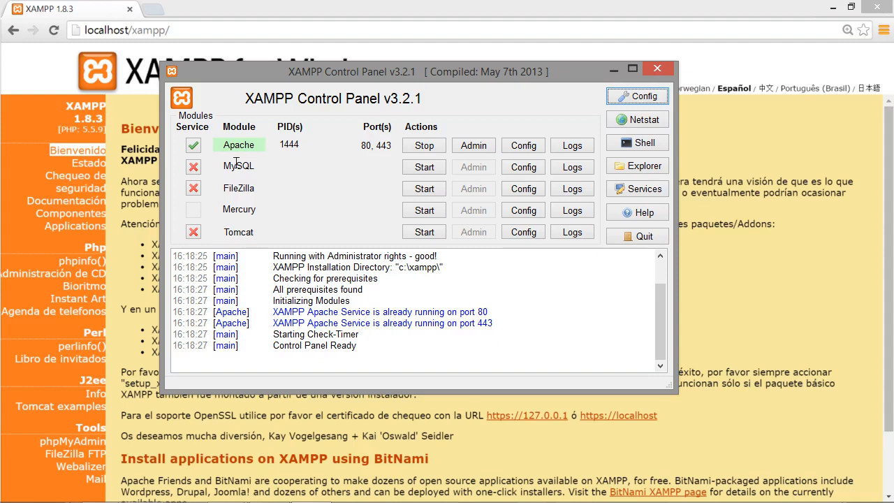
Install MySQL as a confirmed service and start it on port 3306.
click(191, 164)
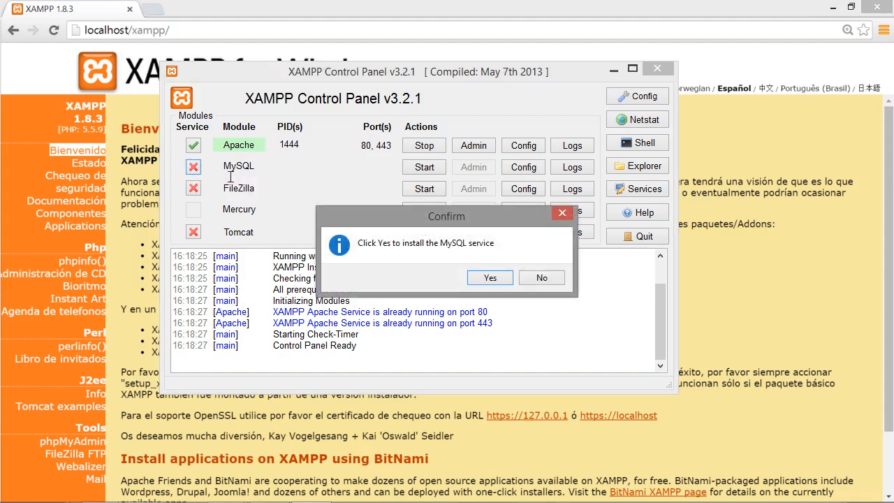
click(475, 277)
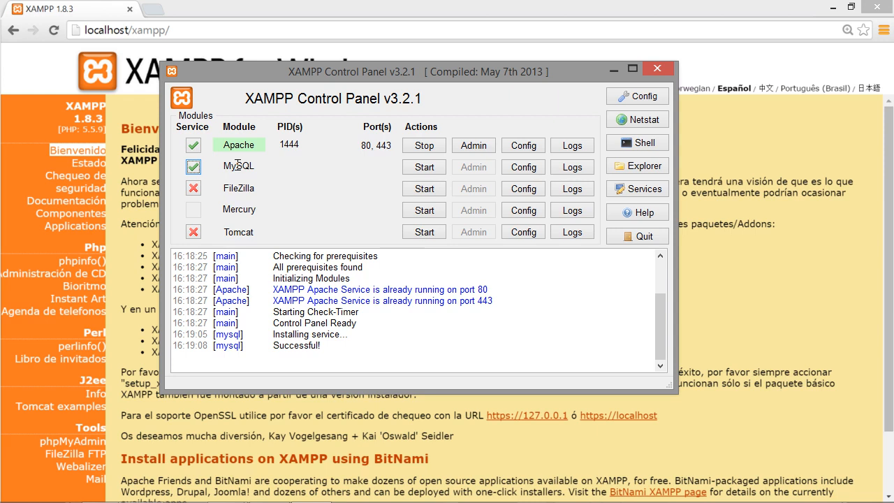
click(416, 167)
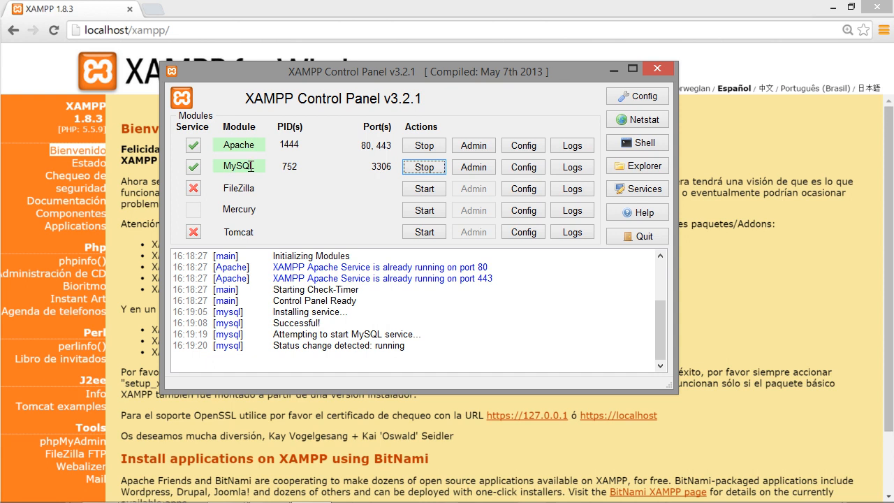
key(alt+Tab)
key(alt+Tab)
key(alt+Tab)
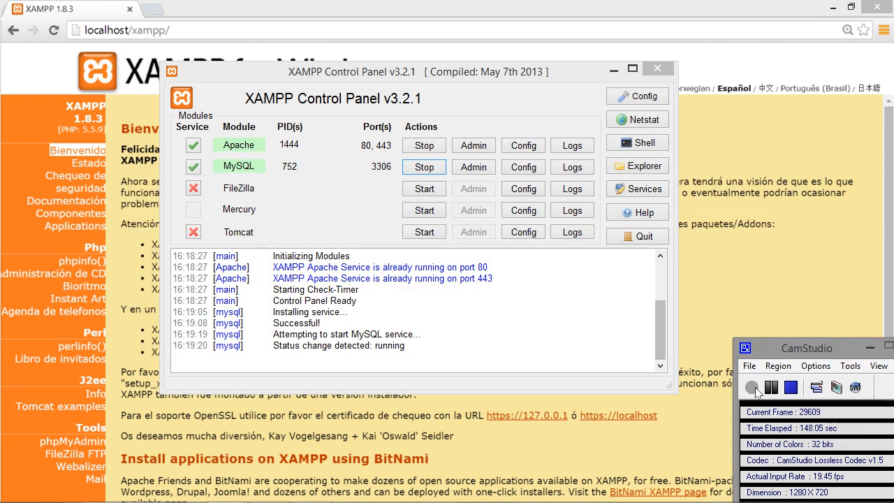
Open phpMyAdmin from the Tools links in the XAMPP page sidebar.
click(752, 388)
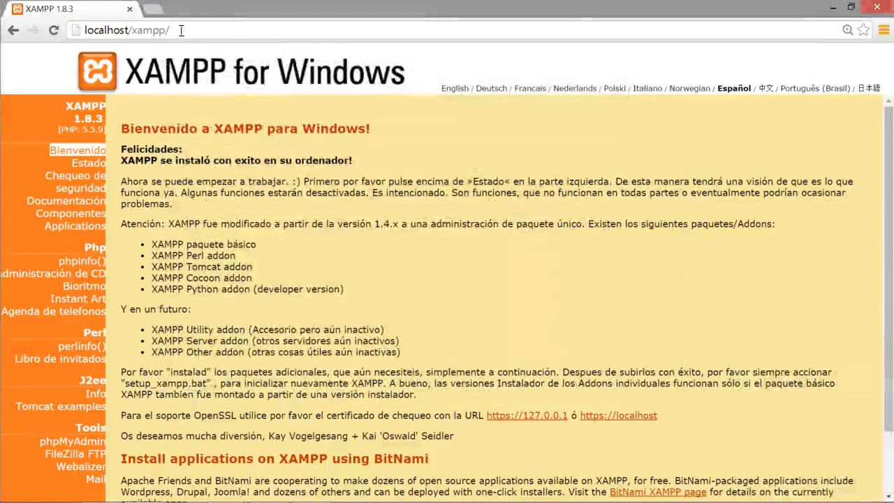
click(88, 442)
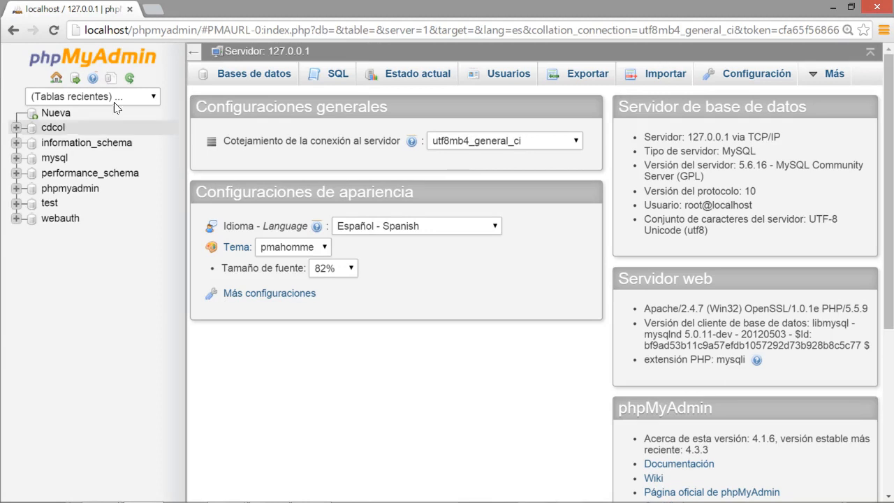
click(100, 31)
click(106, 30)
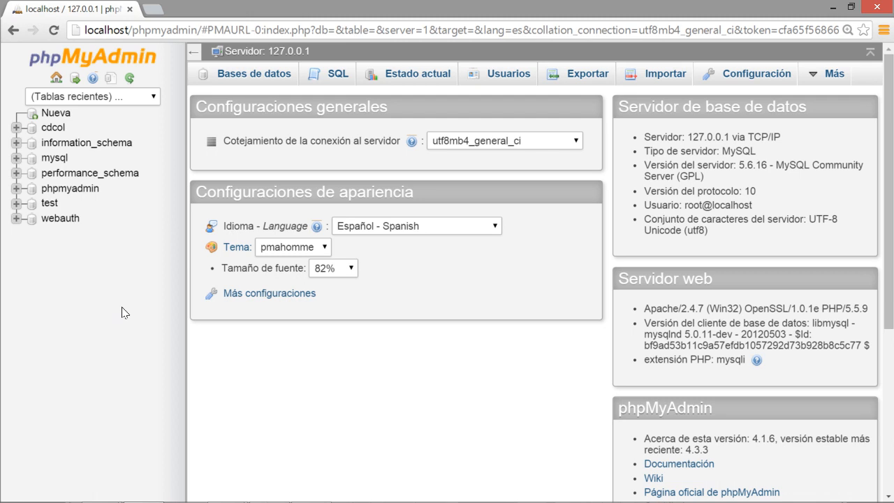
mouse_move(831, 75)
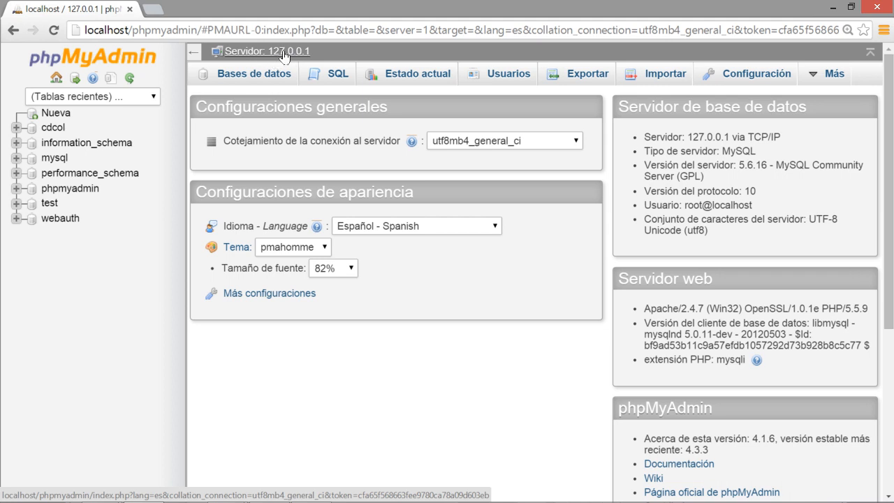
Show the Bases de datos tab and select the new database name field.
click(239, 78)
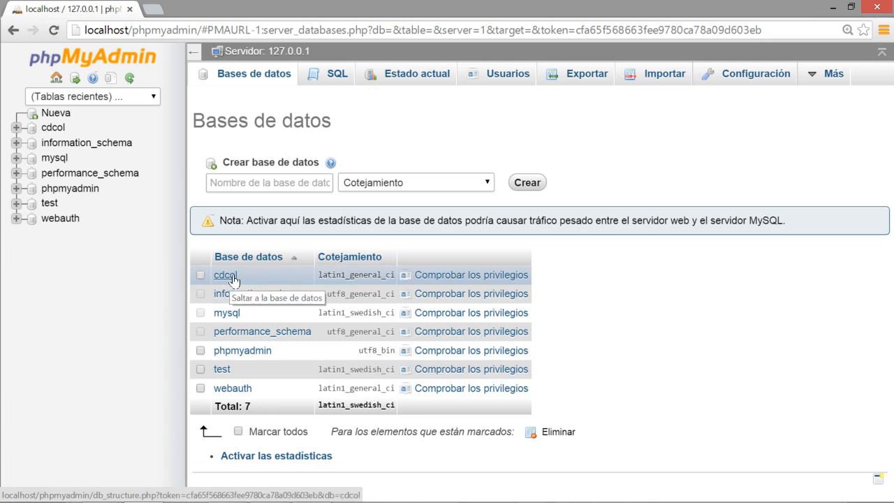
click(261, 184)
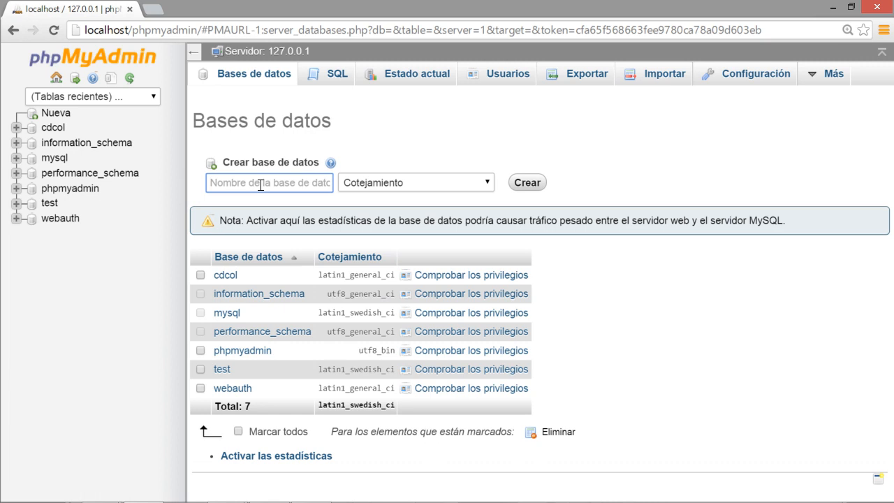
Enter agenda as the new database name, correcting the typos along the way.
text(agrnda)
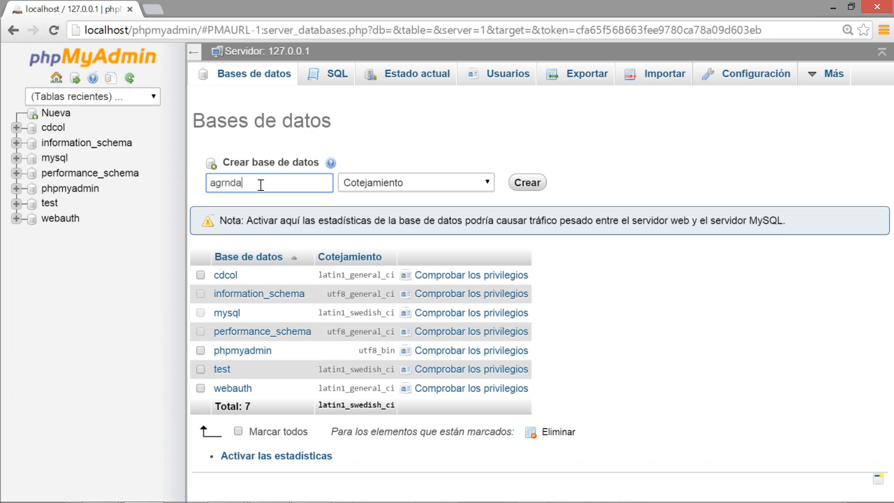
key(BackSpace)
key(BackSpace)
key(BackSpace)
key(BackSpace)
text(enda)
text(1)
key(Left)
key(Left)
key(Left)
key(Left)
key(Left)
key(Left)
key(Left)
text(1)
key(BackSpace)
key(Right)
key(Right)
key(Right)
key(Right)
key(Right)
key(Right)
key(Right)
key(Left)
text(_)
key(BackSpace)
key(BackSpace)
text(1)
key(BackSpace)
Scroll the Cotejamiento collation list down to the utf8 Spanish options.
click(465, 182)
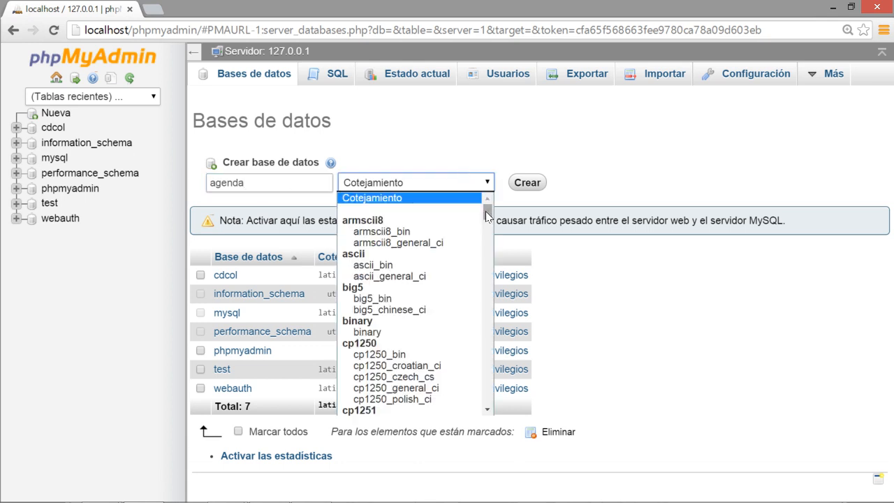
drag(485, 211, 485, 346)
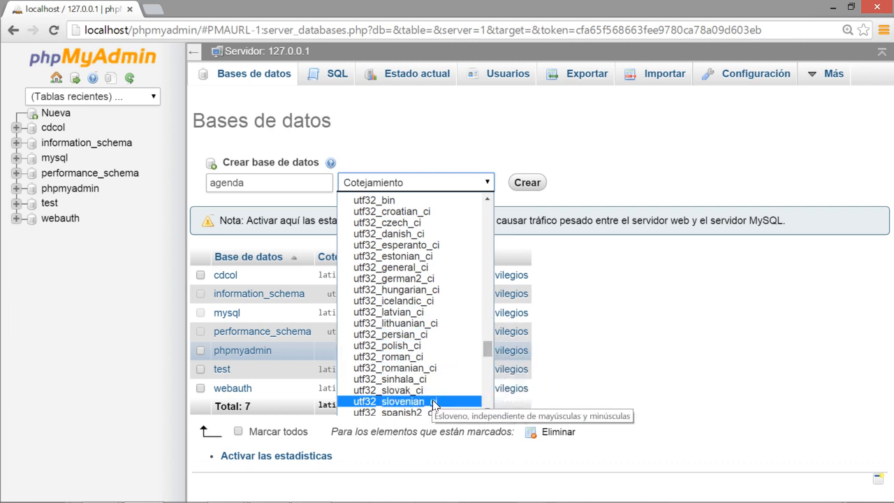
scroll(433, 391, down, 4)
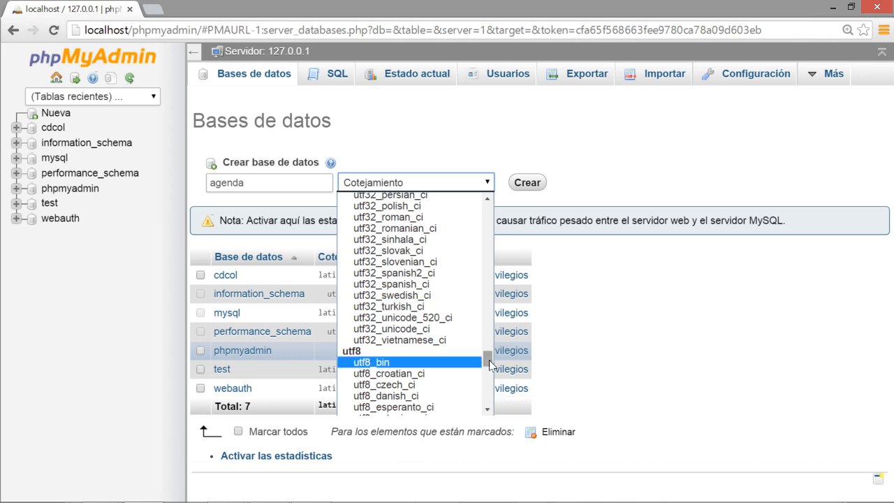
drag(487, 359, 490, 366)
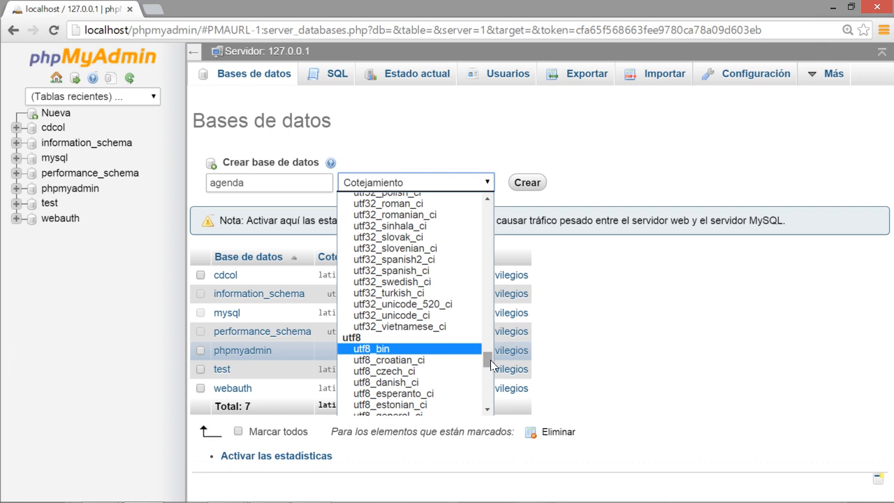
mouse_move(490, 359)
mouse_down()
mouse_move(490, 403)
mouse_move(488, 377)
mouse_up()
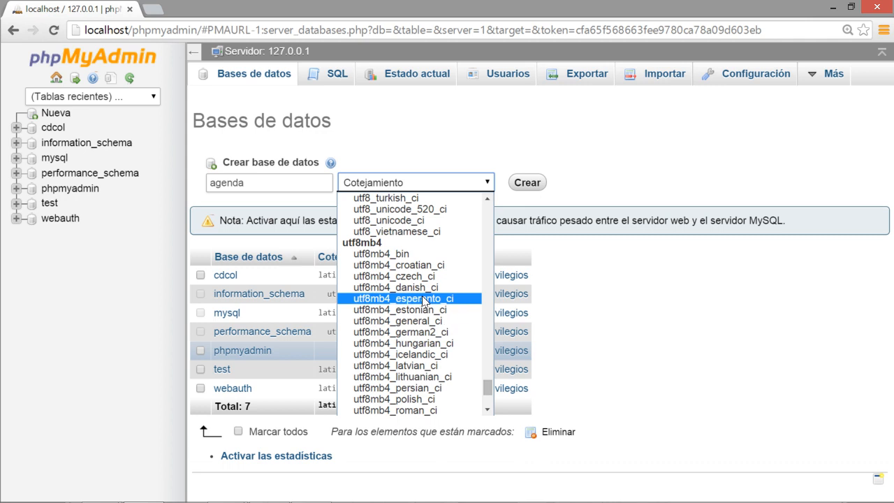
scroll(424, 300, up, 6)
scroll(423, 300, down, 2)
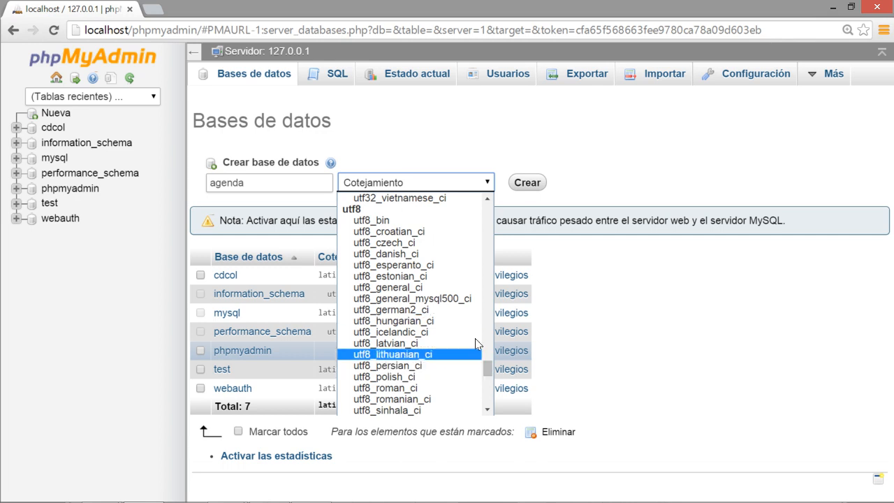
drag(490, 368, 490, 377)
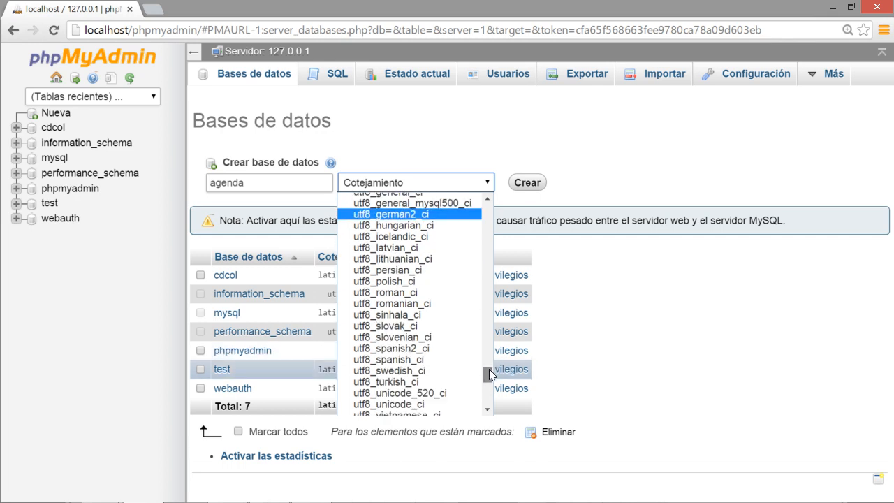
Select utf8_spanish_ci in the Cotejamiento list for the agenda database.
click(440, 358)
double_click(284, 183)
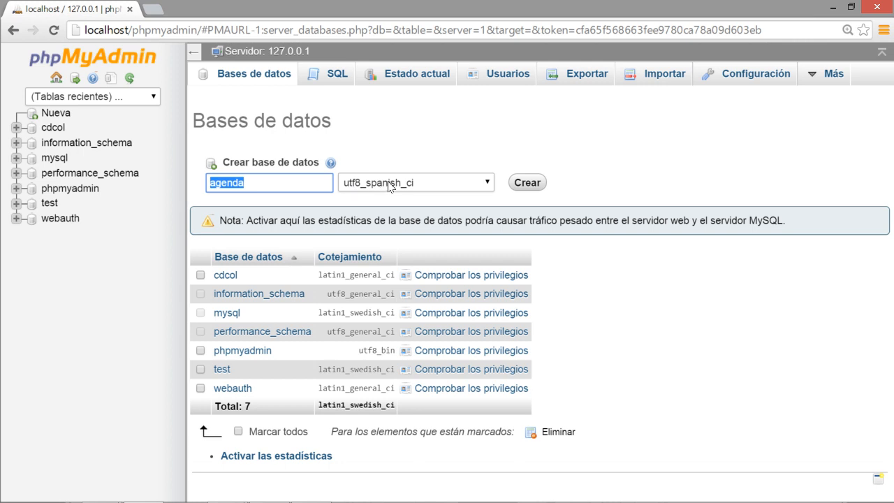
double_click(269, 180)
Create the agenda database and dismiss the green confirmation message.
click(434, 168)
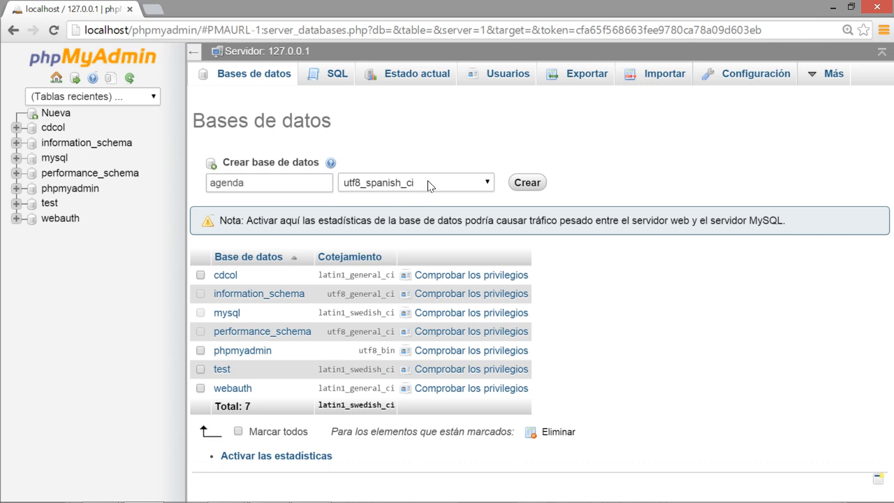
click(525, 184)
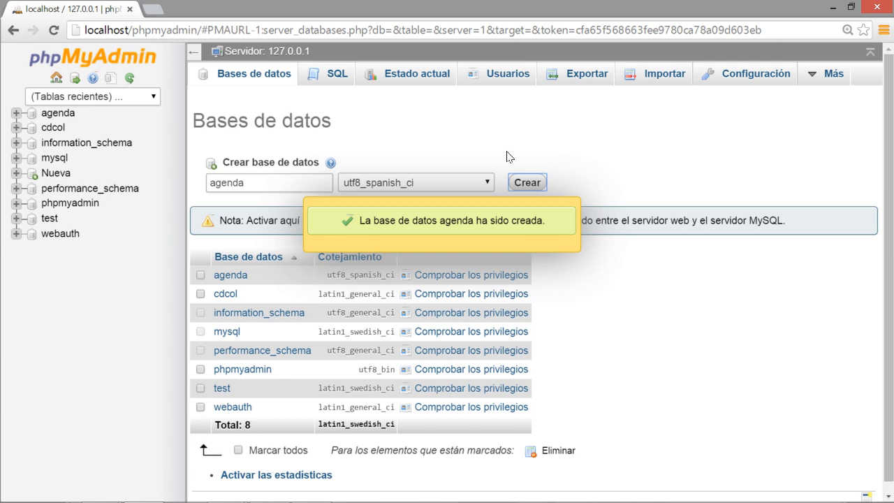
click(389, 223)
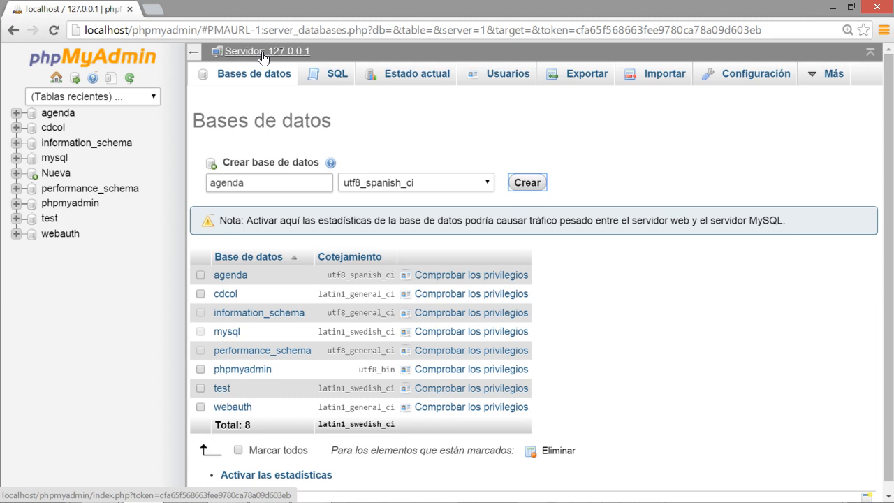
Open the empty agenda database and select the Crear tabla name field.
click(56, 113)
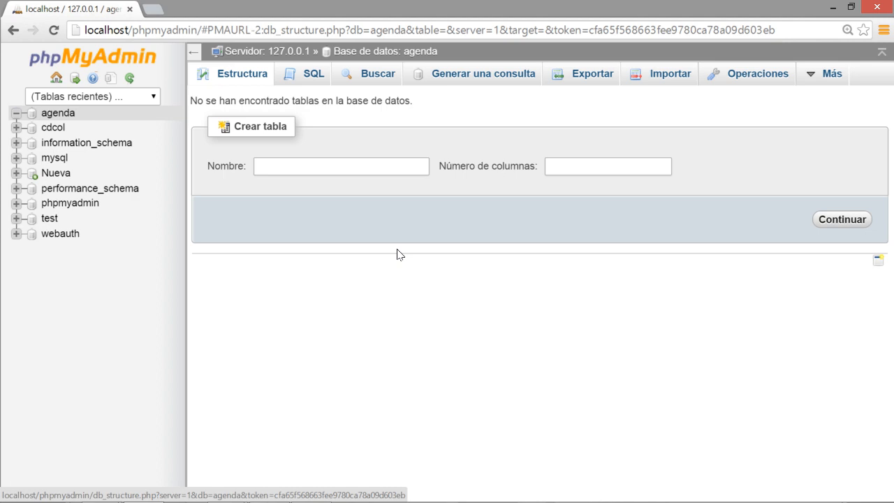
drag(190, 101, 406, 102)
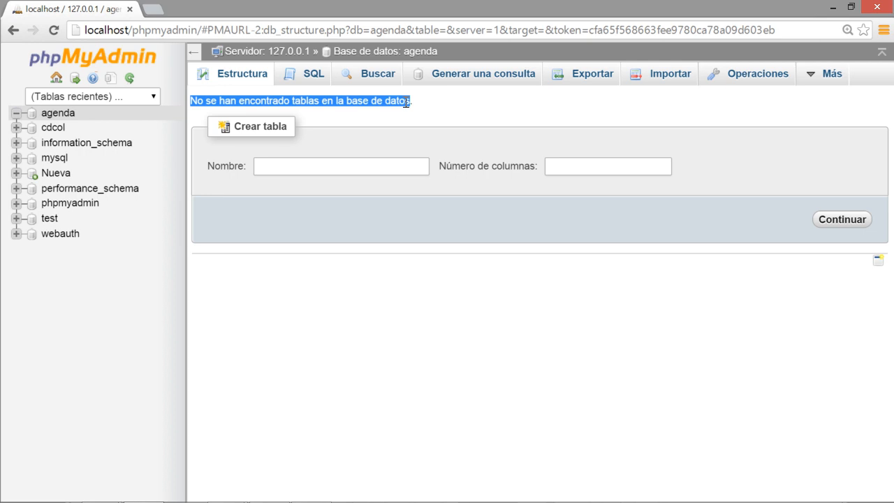
click(563, 342)
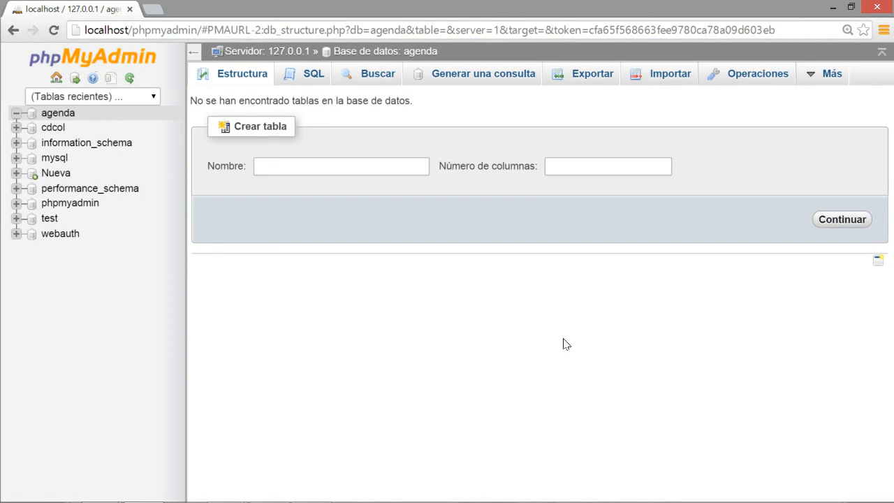
click(276, 165)
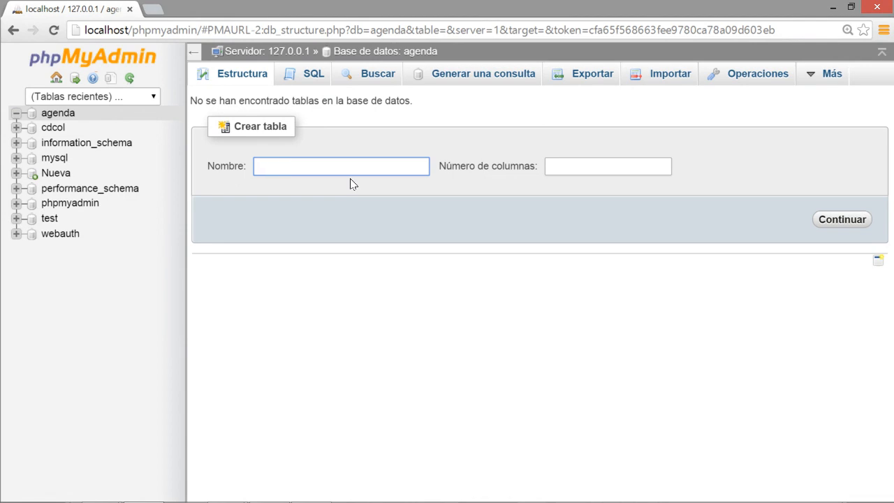
Name the new table contactos with 5 columns and continue to the column definitions.
text(contactos)
click(570, 171)
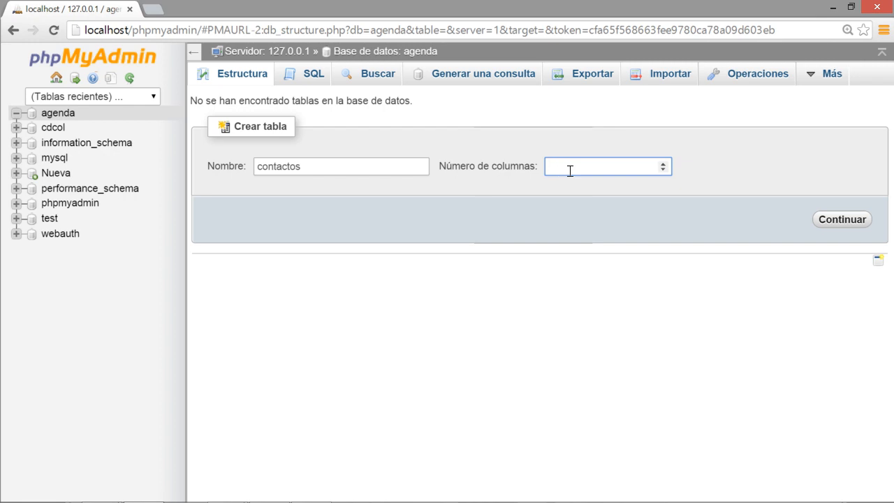
text(5)
click(824, 221)
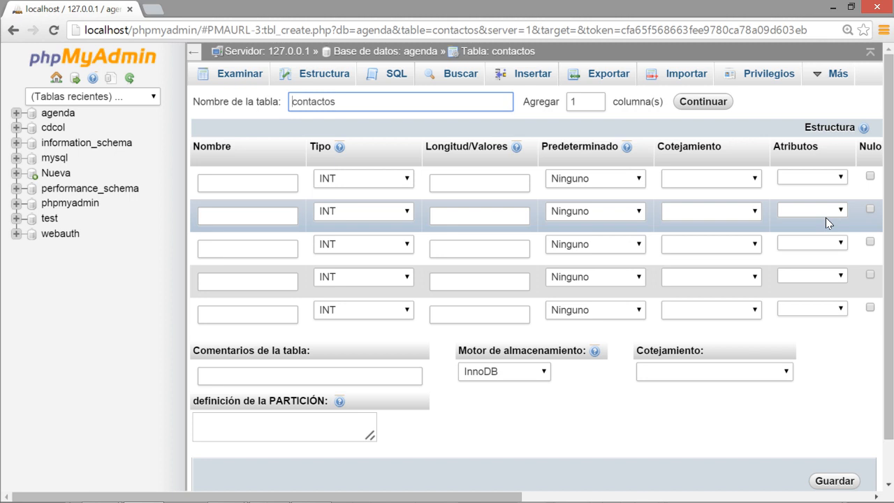
Name the first column id and check its data type, which stays INT.
click(266, 181)
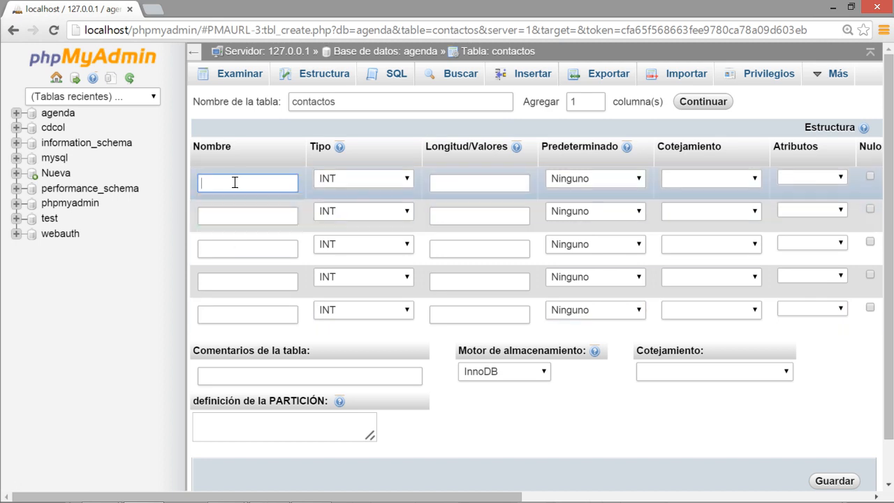
click(235, 182)
click(235, 182)
text(id)
click(351, 180)
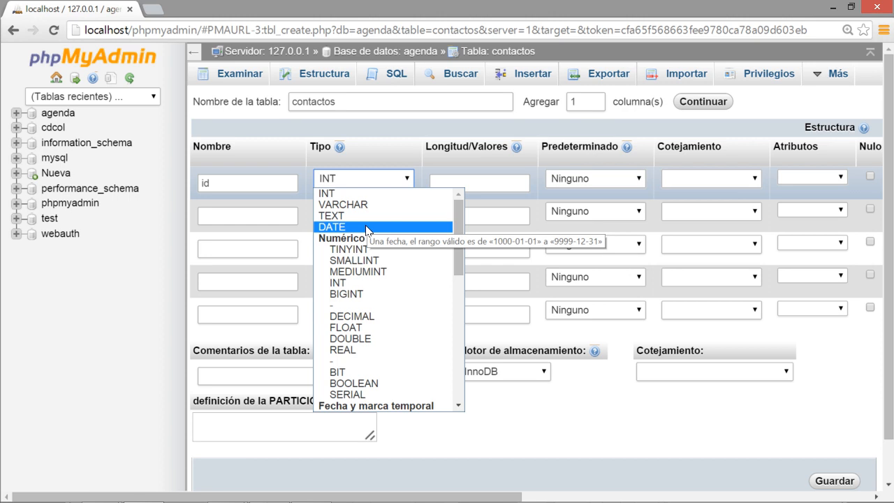
Reselect INT as the id column's type in the Tipo list.
click(370, 193)
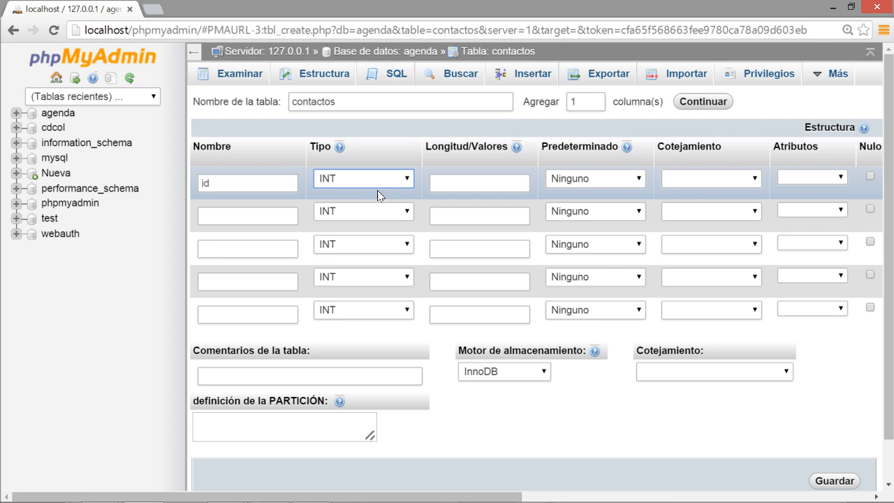
click(401, 182)
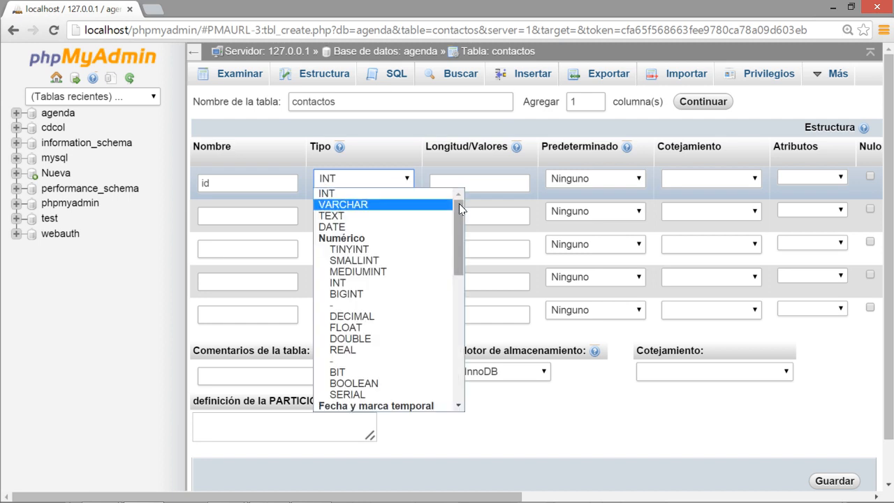
drag(459, 203, 458, 214)
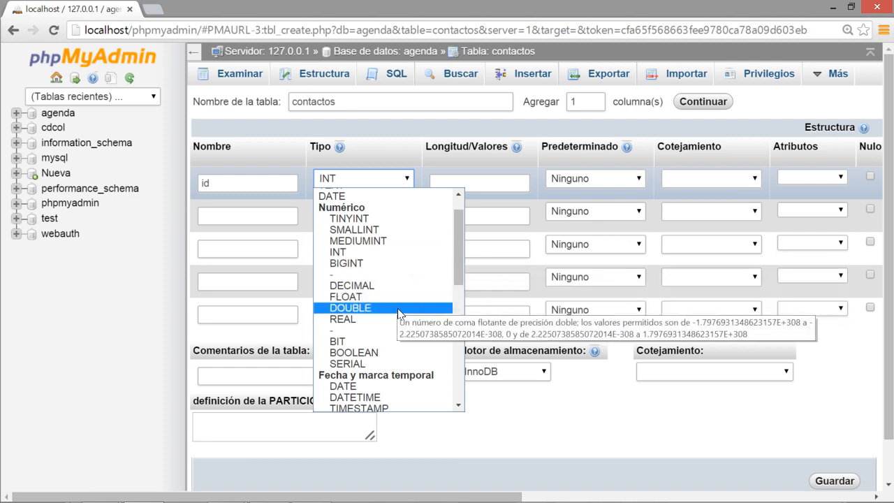
scroll(400, 320, down, 3)
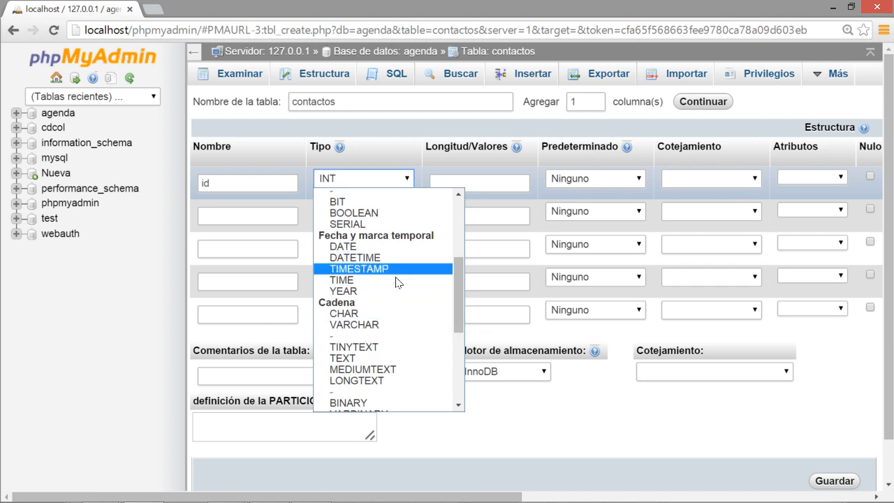
scroll(395, 315, down, 5)
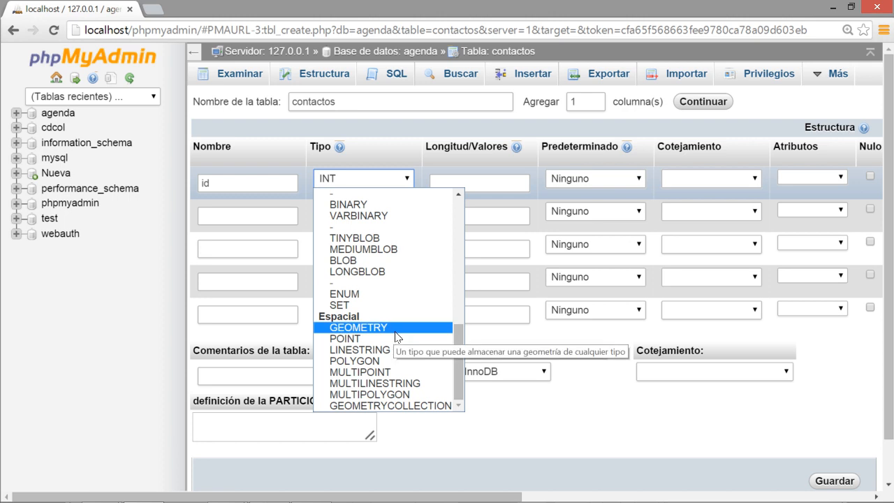
scroll(413, 297, up, 10)
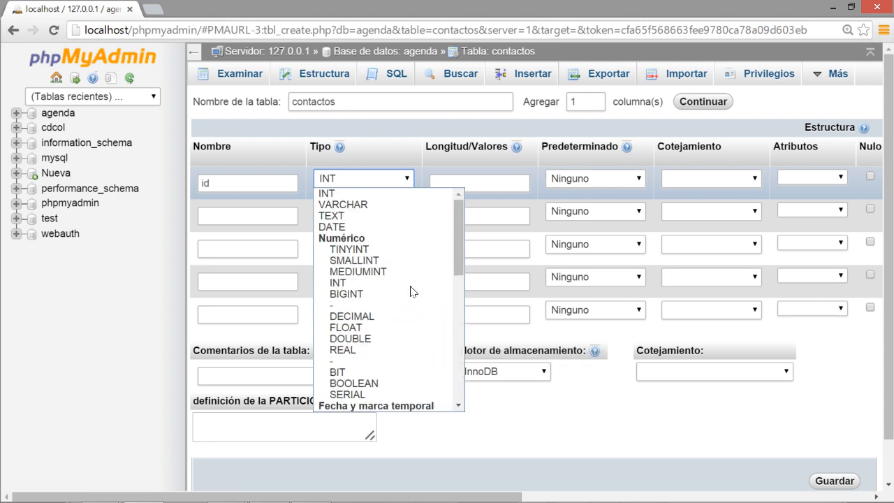
click(384, 193)
click(448, 185)
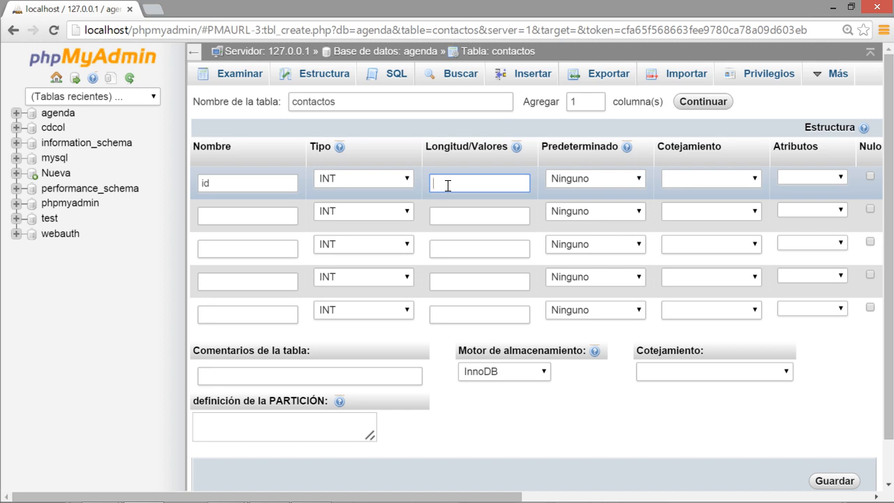
Set the id column's length to 10, replacing the 255 first entered.
text(255)
double_click(454, 181)
text(10)
double_click(237, 184)
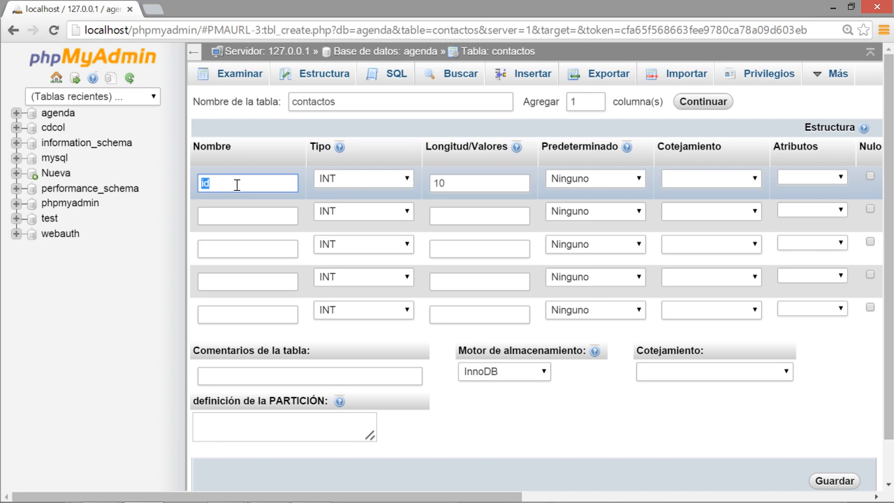
click(460, 182)
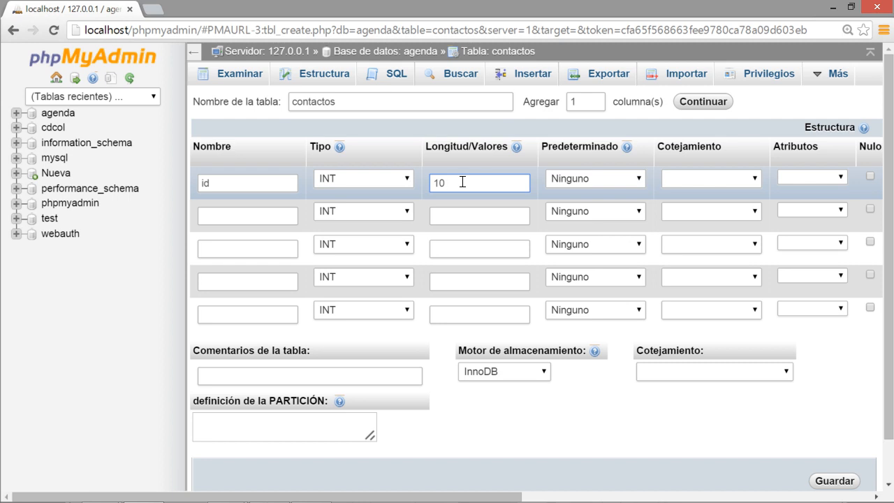
Make id the PRIMARY index and tick A_I for auto-increment.
drag(492, 497, 687, 489)
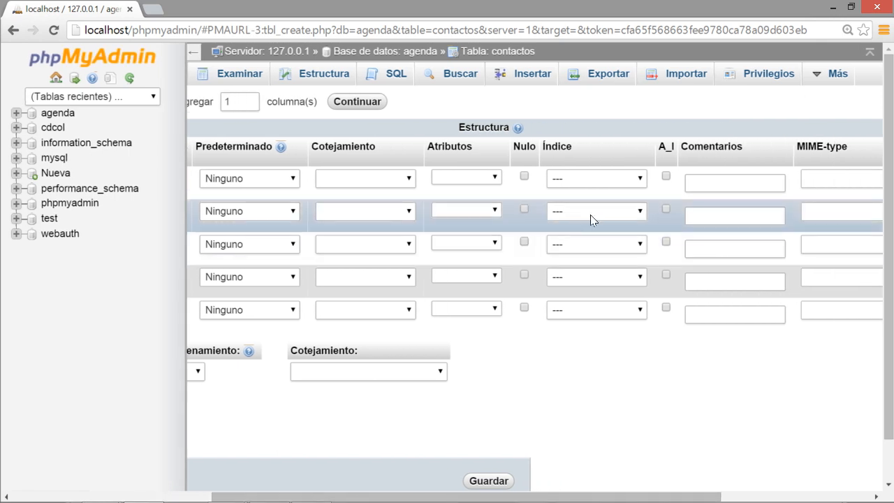
click(614, 177)
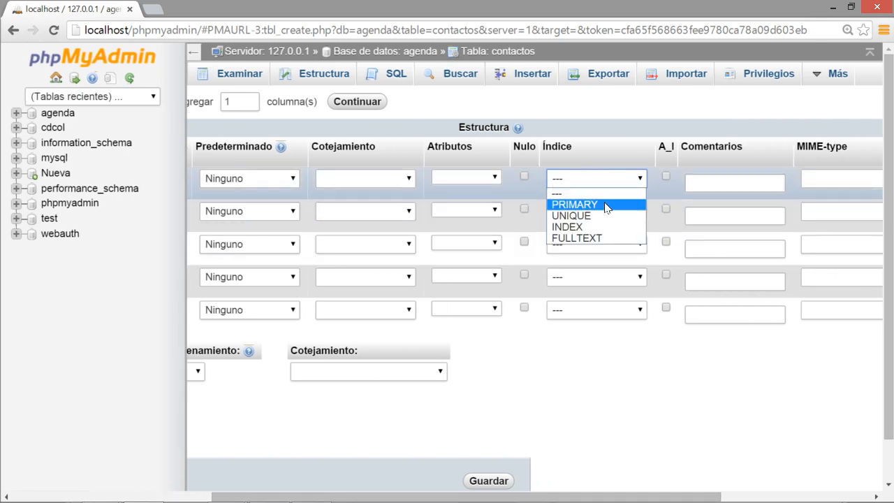
click(603, 205)
click(665, 177)
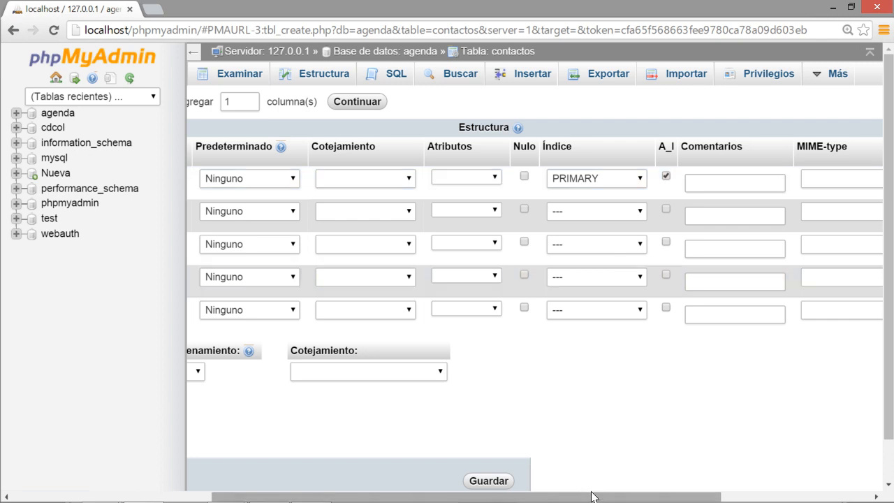
Name the second column nombre and give it the VARCHAR type.
drag(587, 497, 388, 497)
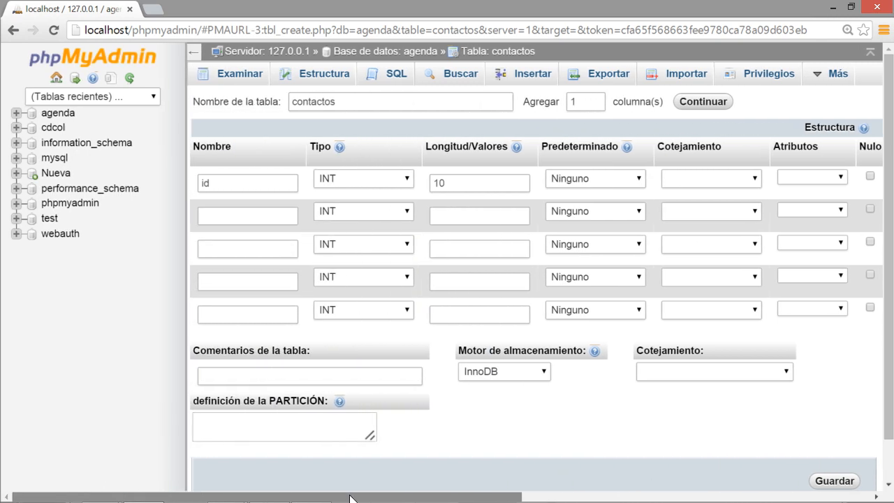
click(225, 216)
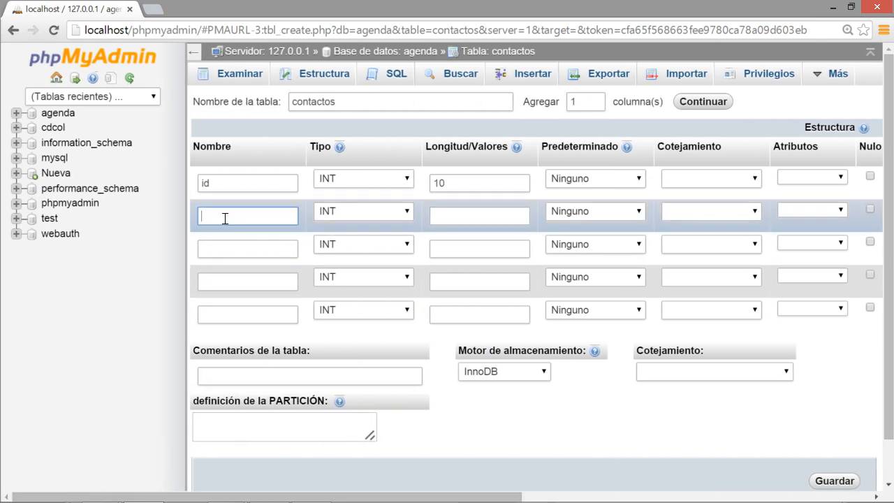
text(nombre)
click(371, 213)
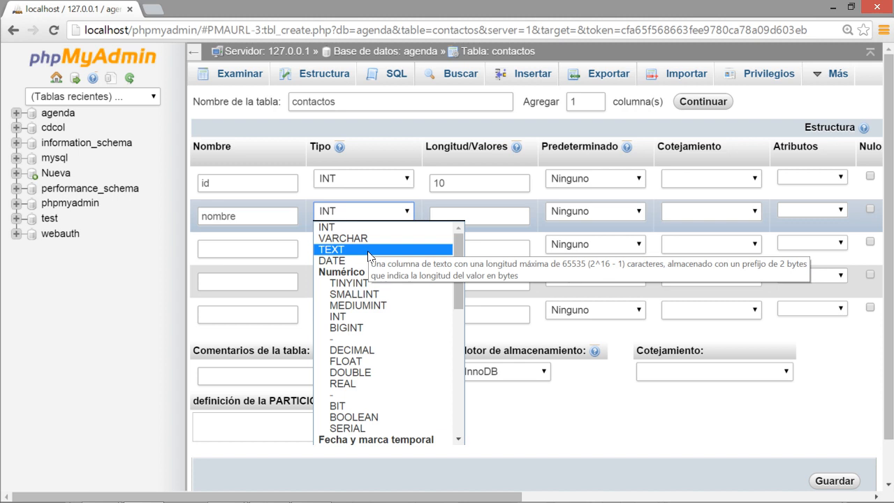
click(368, 238)
Enter 255 as the nombre column's length.
click(431, 213)
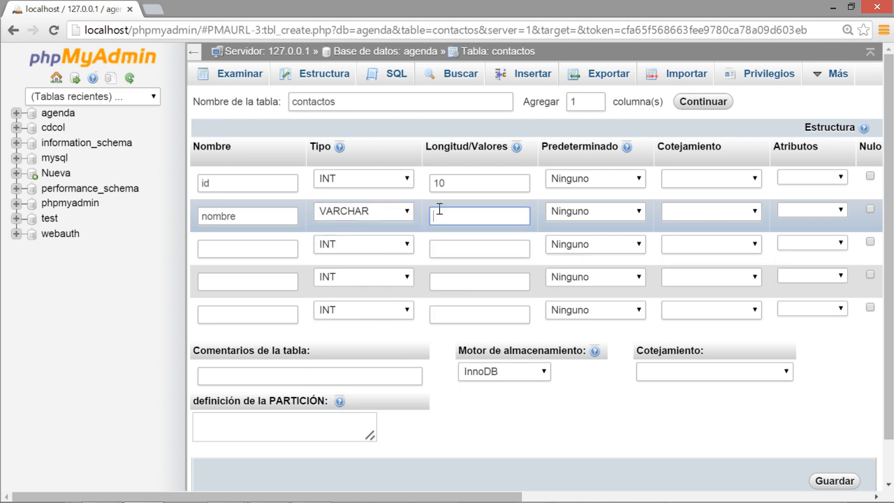
text(255)
Define the third column apellido1 as VARCHAR with length 255, correcting a name typo.
click(256, 240)
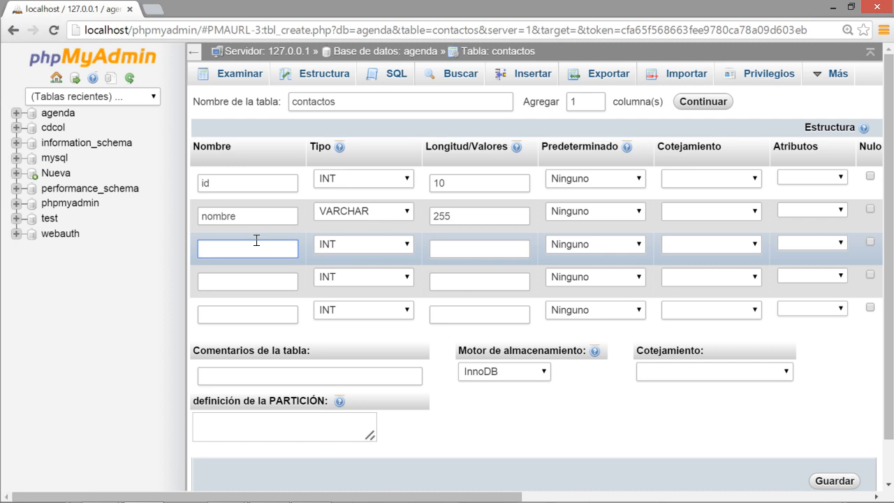
text(apellido1)
click(358, 246)
click(342, 268)
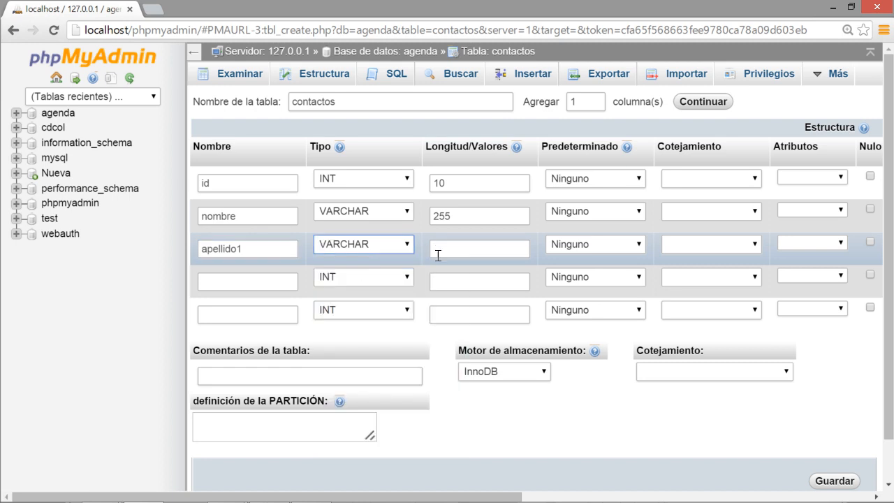
click(453, 250)
text(255)
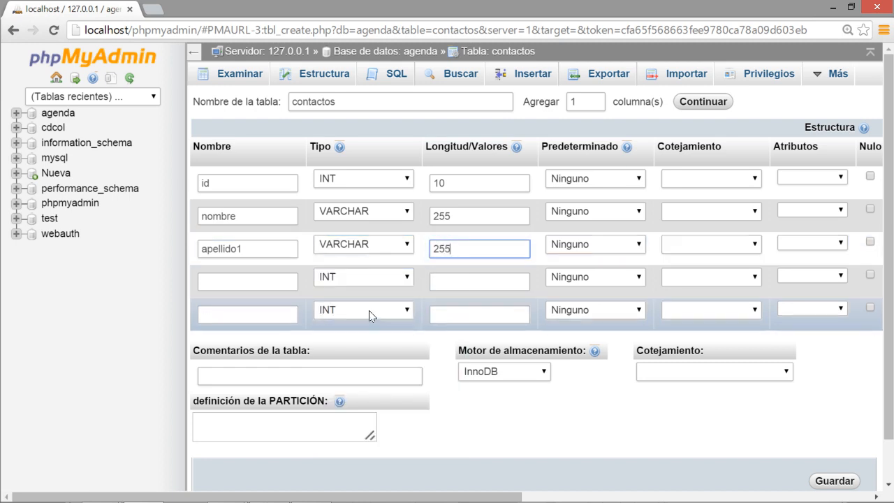
click(266, 280)
Define the fourth column apellido2 as VARCHAR with length 255.
text(apel)
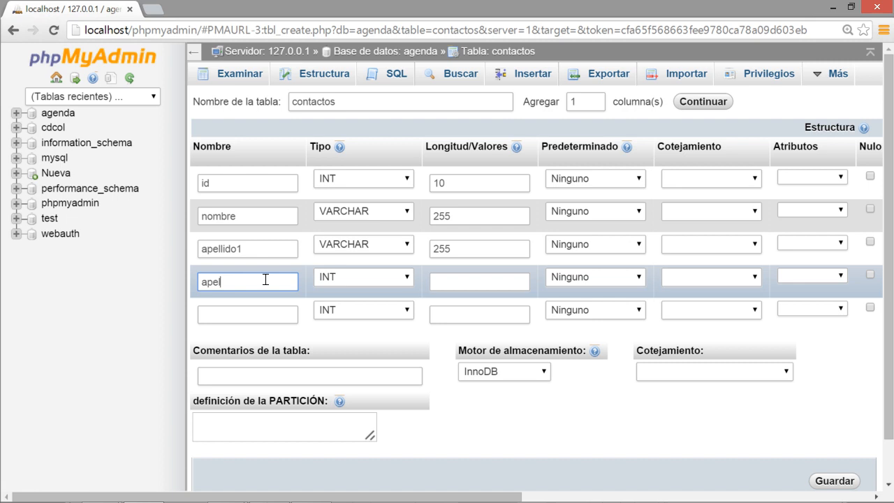
text(lido2)
click(359, 278)
click(381, 60)
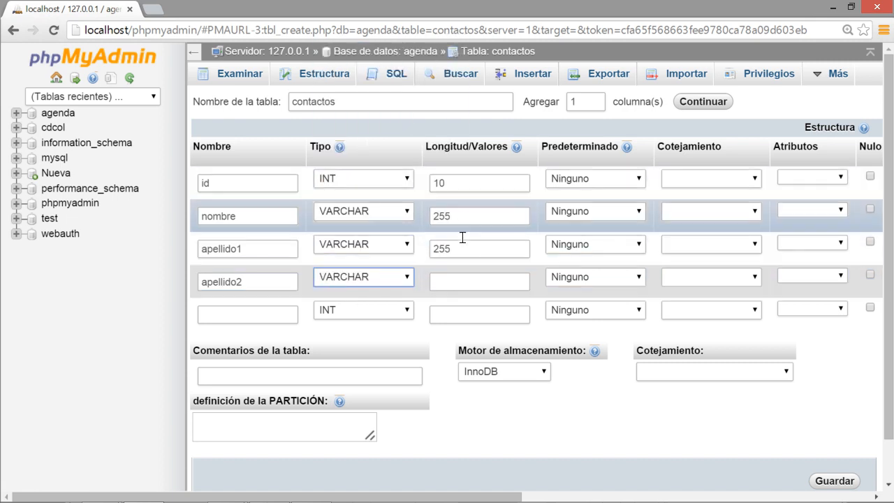
click(457, 279)
text(255)
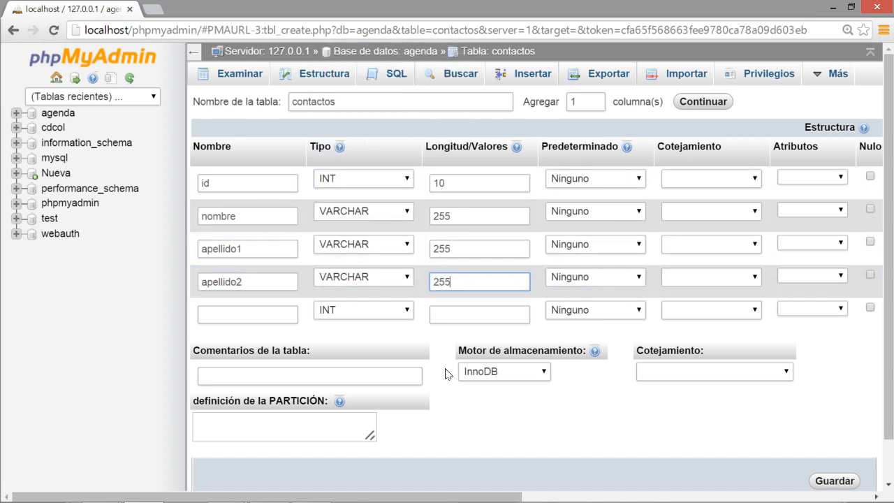
click(445, 373)
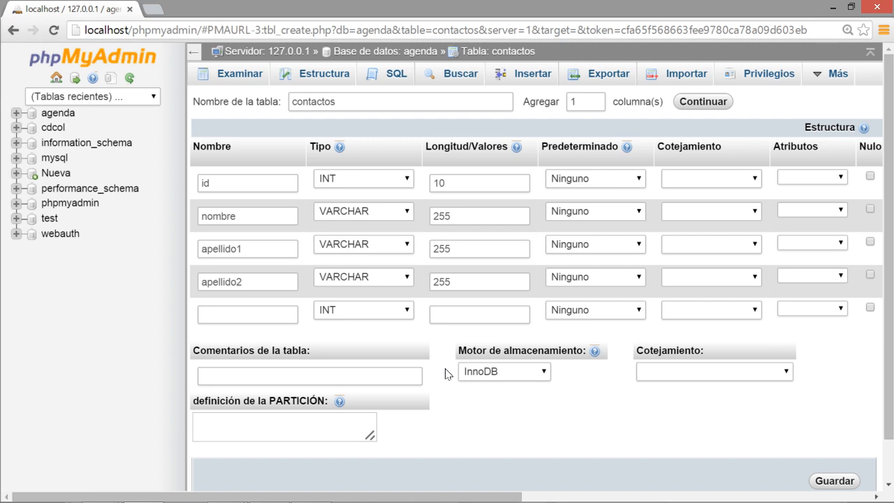
key(alt+Tab)
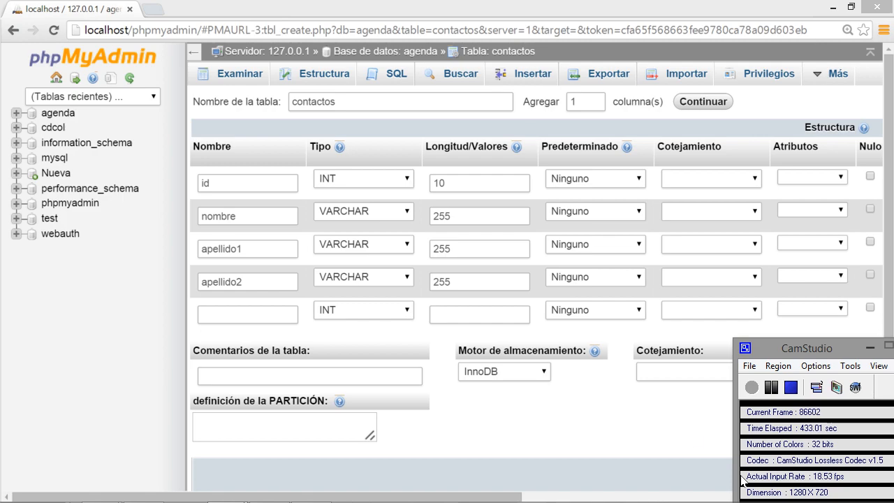
click(638, 435)
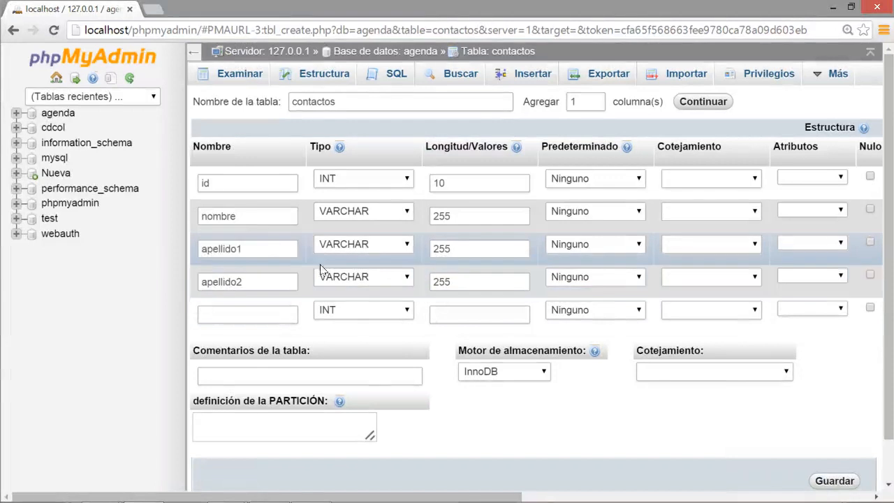
double_click(275, 249)
double_click(260, 282)
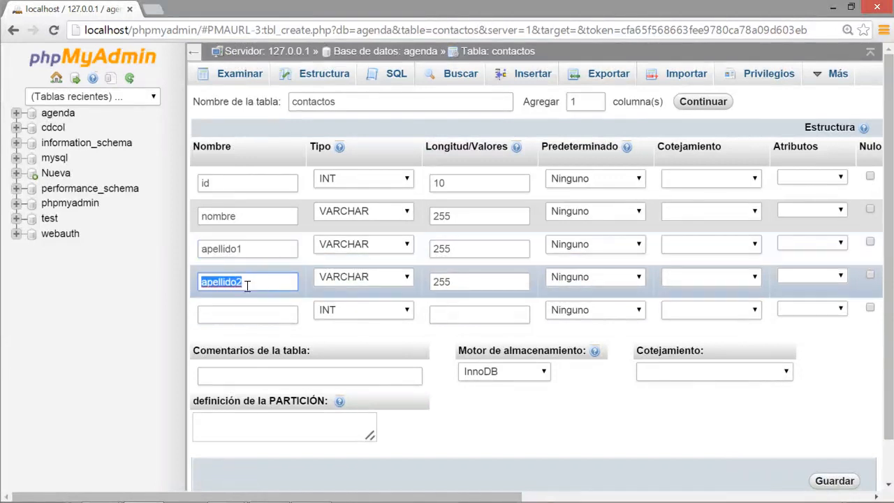
click(206, 250)
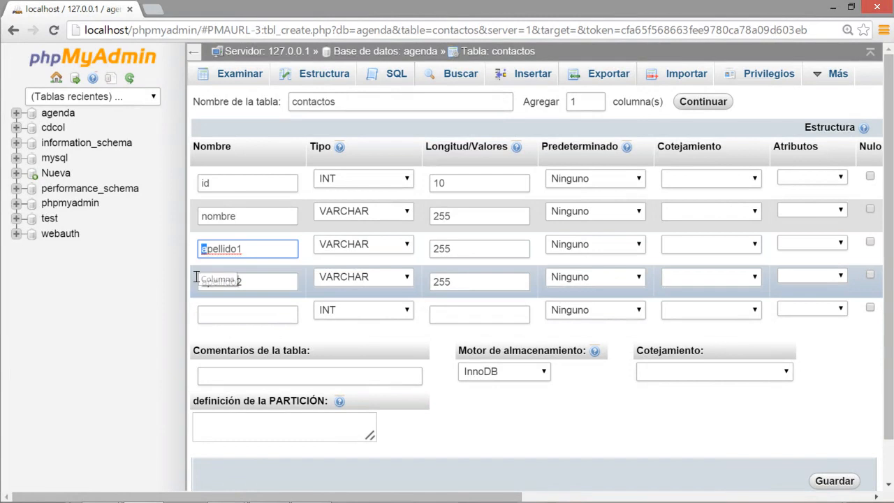
text(A)
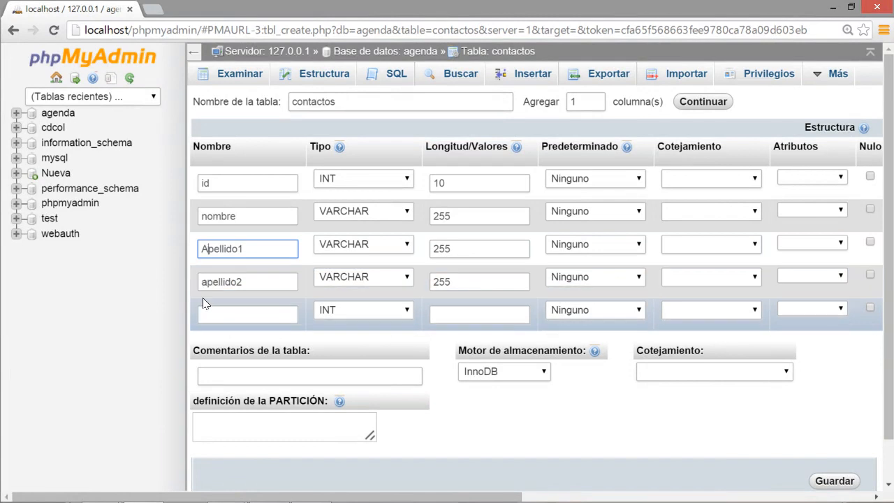
key(BackSpace)
text(a)
drag(205, 248, 196, 249)
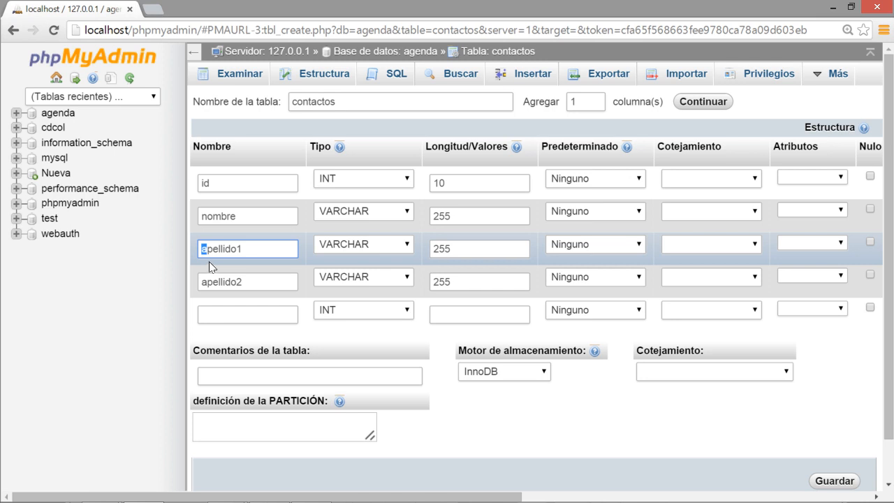
click(206, 249)
double_click(220, 254)
double_click(227, 216)
click(233, 249)
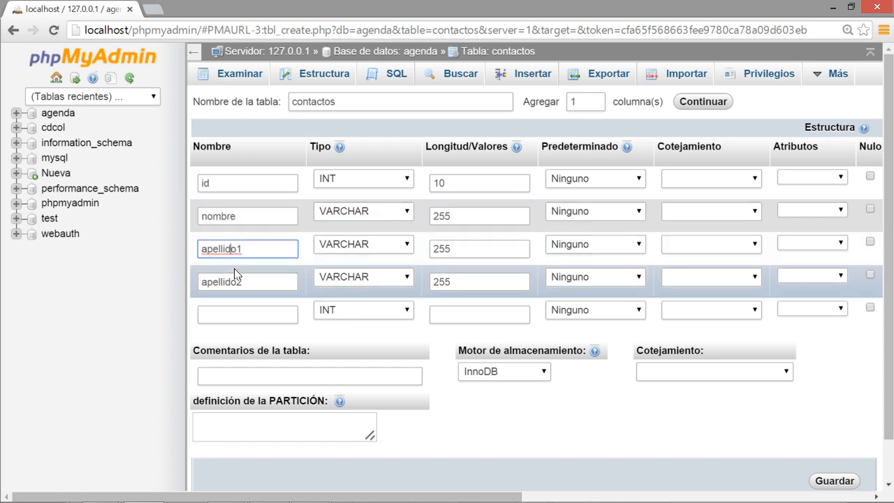
click(233, 279)
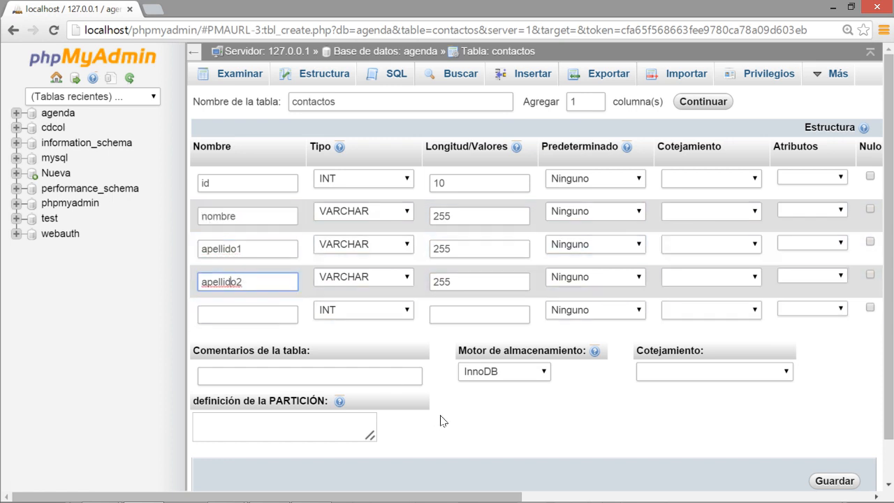
key(alt+Tab)
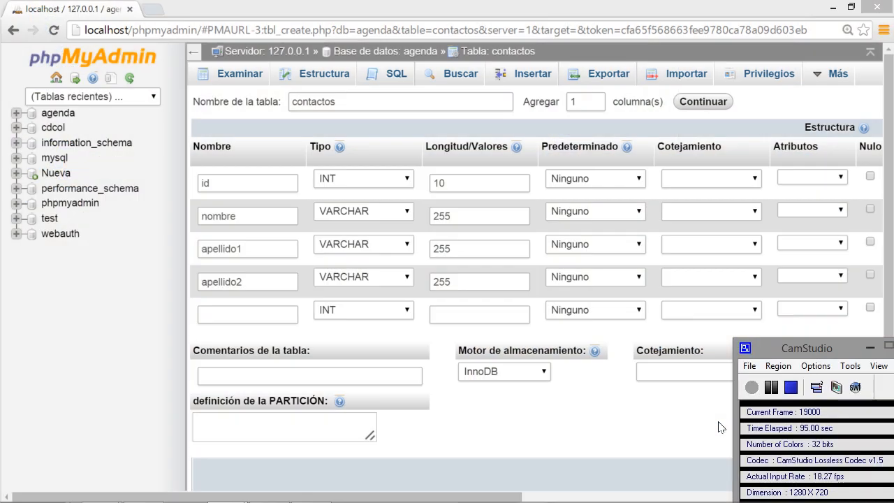
click(790, 387)
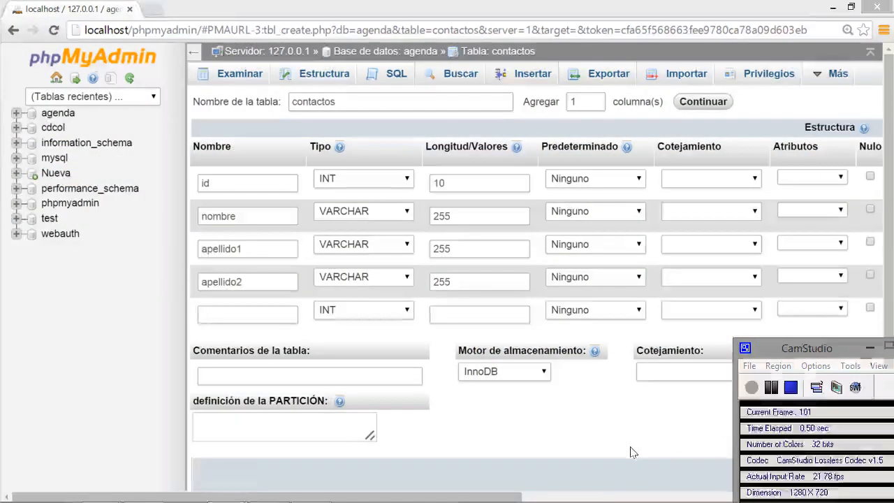
Add the fifth column telefono as VARCHAR with length 20.
click(285, 313)
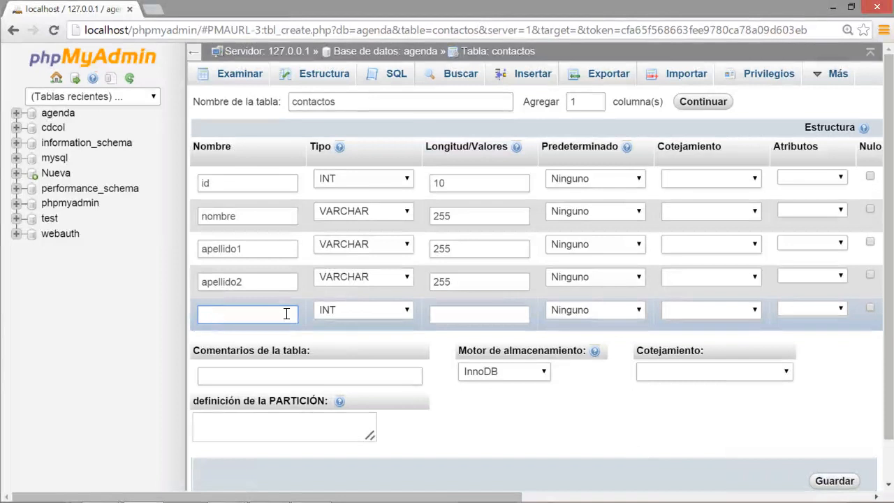
text(telefono)
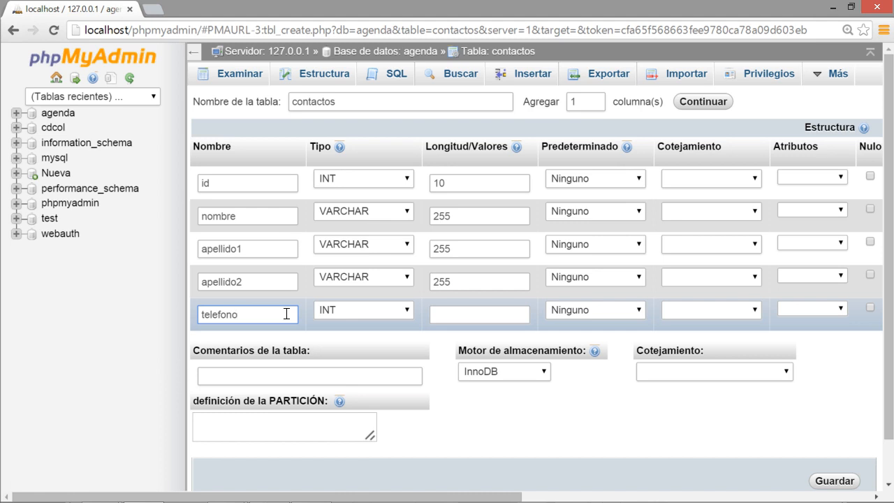
click(335, 312)
click(389, 93)
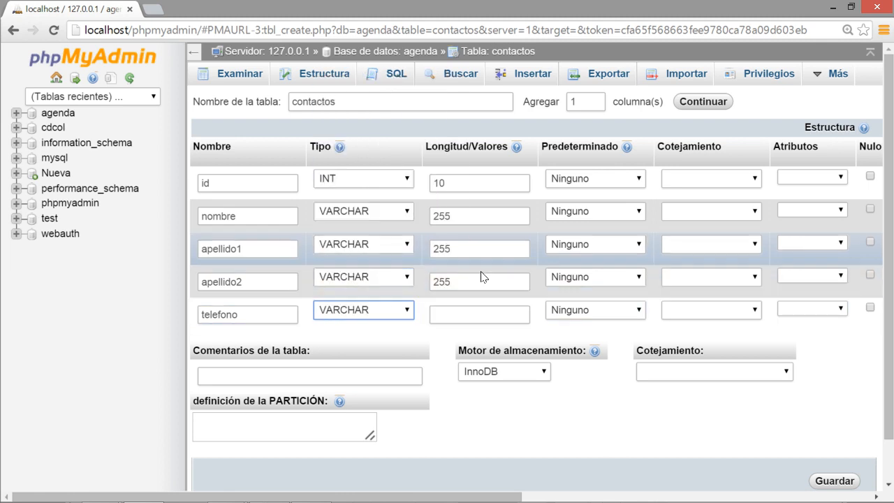
click(472, 309)
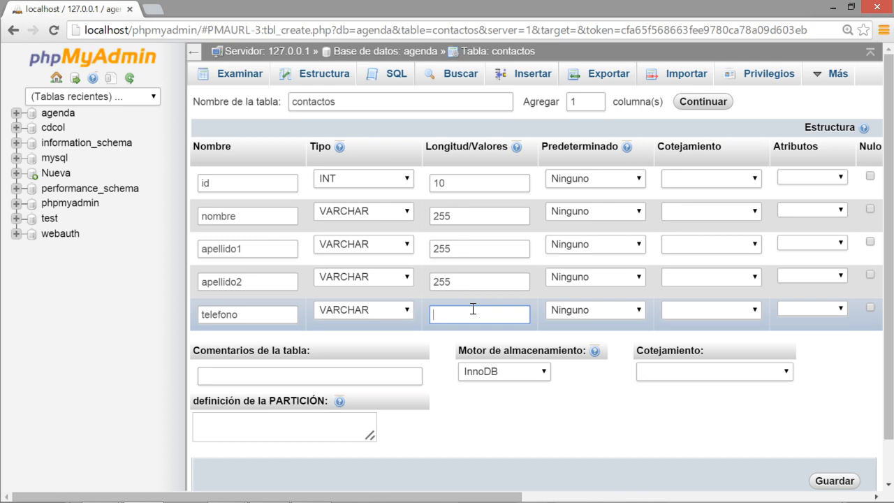
text(20)
Add 2 more empty column rows to the contactos table form.
double_click(591, 101)
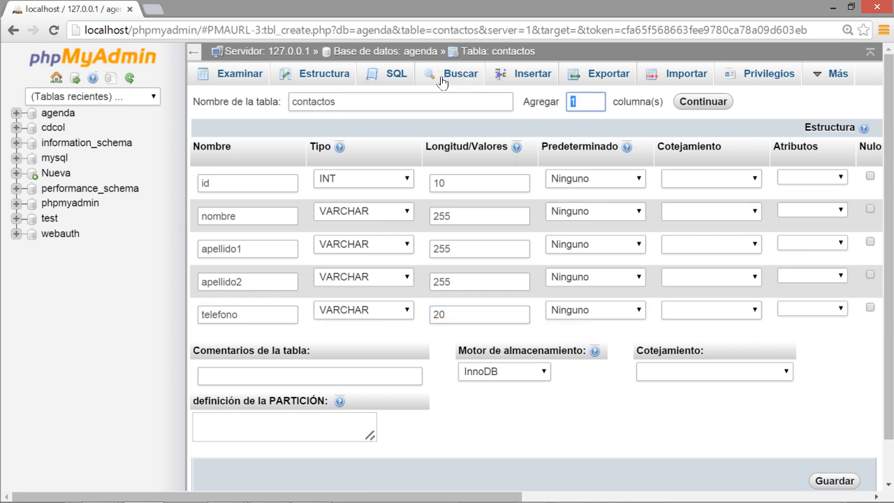
text(2)
click(693, 103)
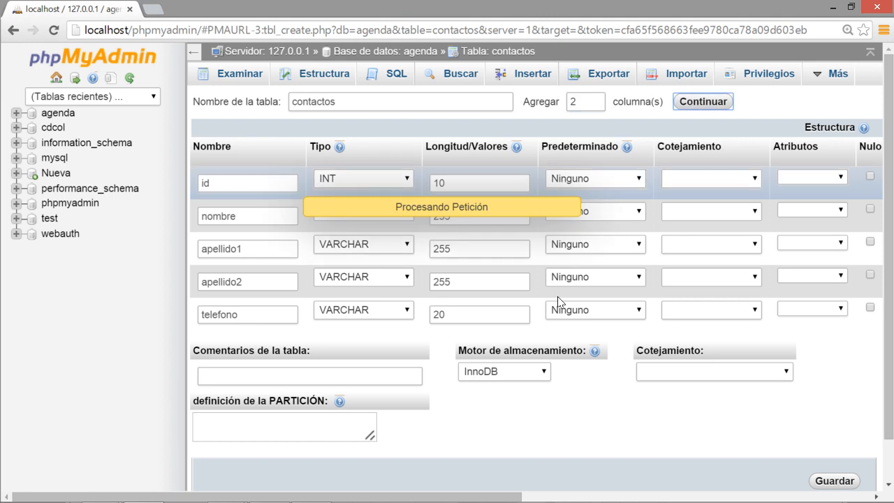
click(267, 349)
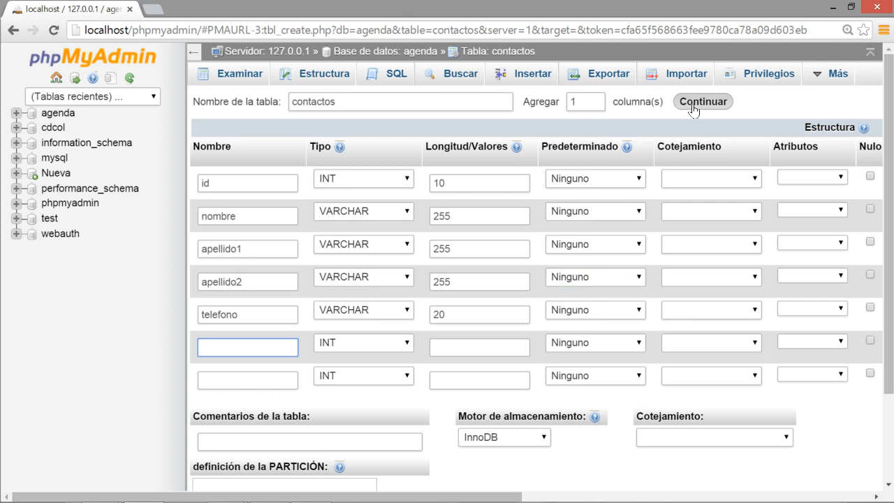
Define the new columns email and direccion, both as VARCHAR with length 255.
click(242, 341)
text(email)
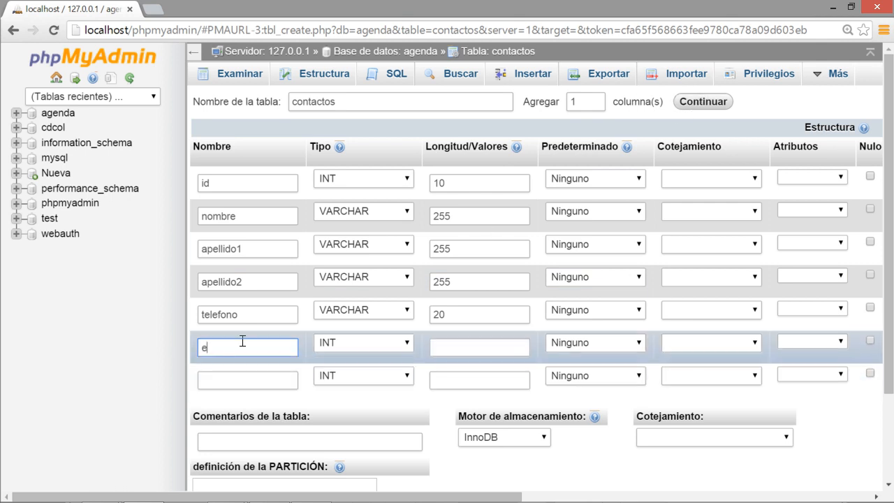
click(379, 336)
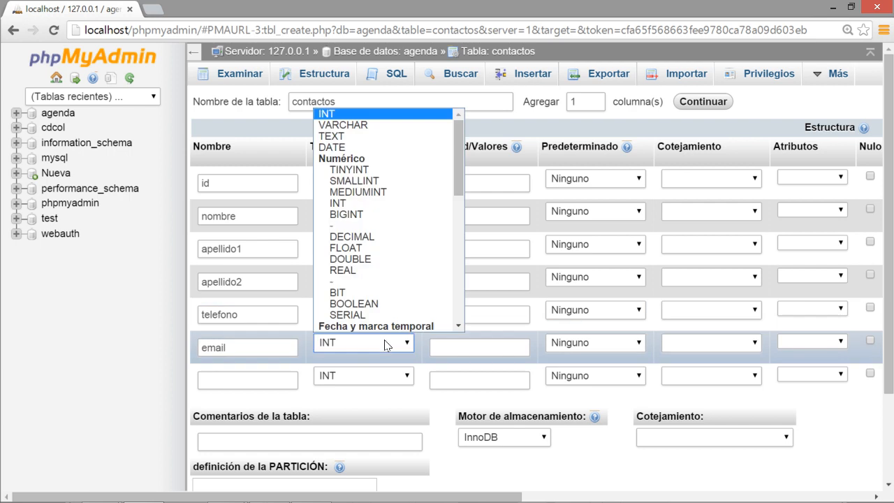
click(399, 123)
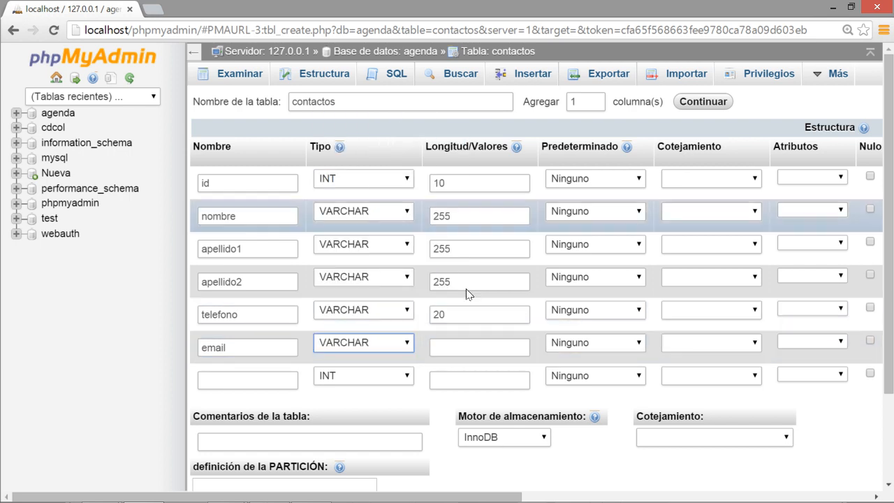
click(469, 343)
text(255)
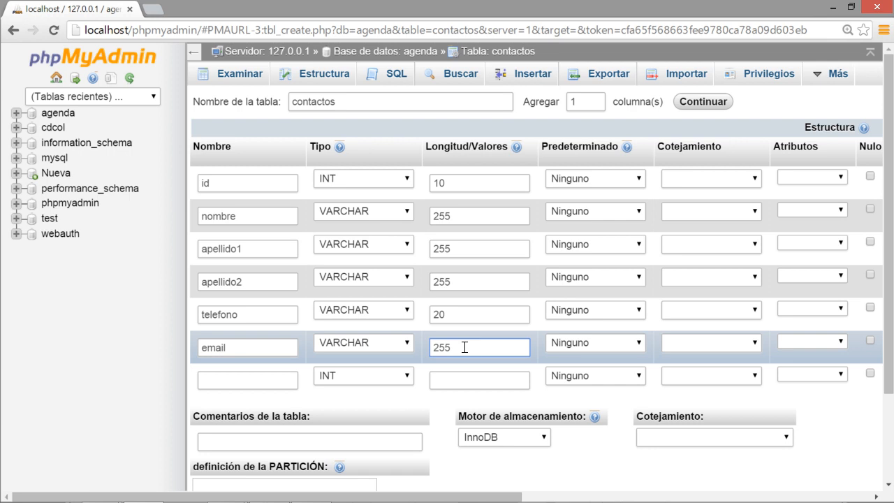
click(285, 375)
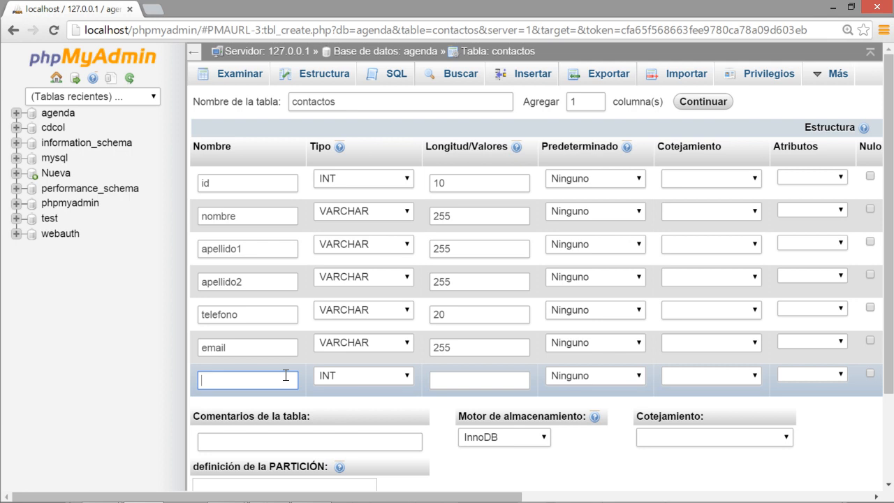
text(direccion)
click(379, 379)
click(355, 161)
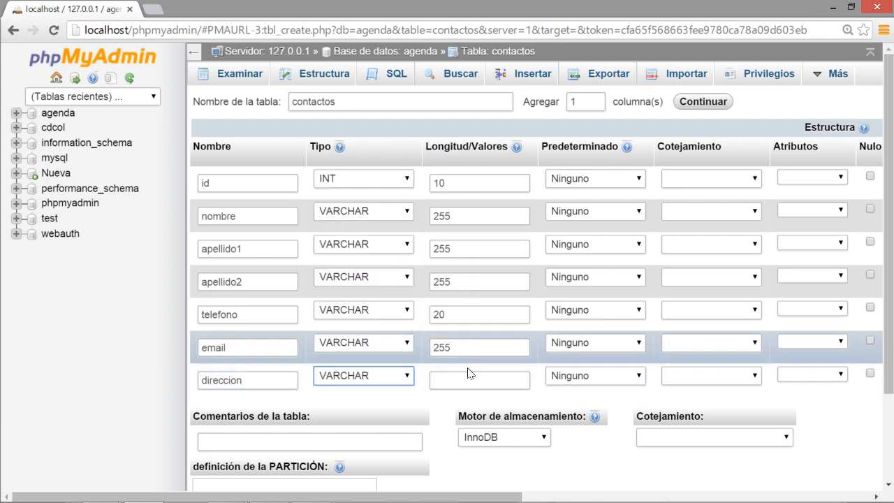
click(465, 374)
text(255)
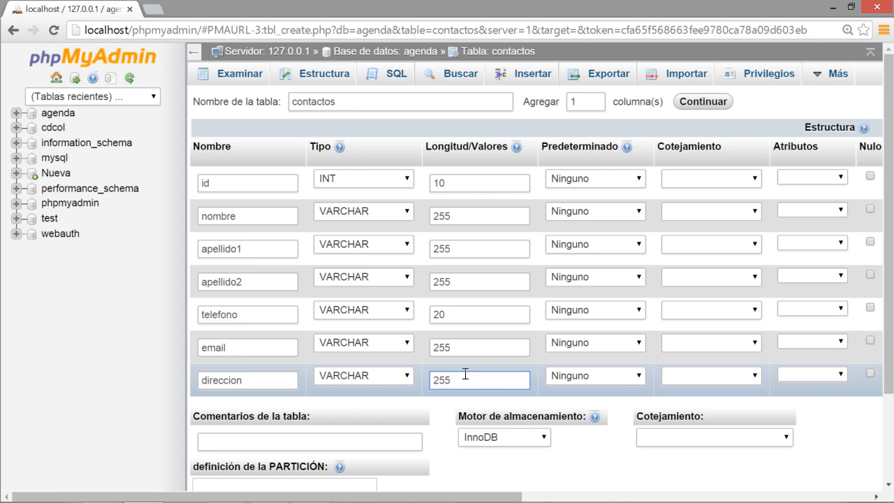
Start the table comment 'En esta tabla vamos a guardar los contactos de la agenda'.
scroll(464, 346, down, 3)
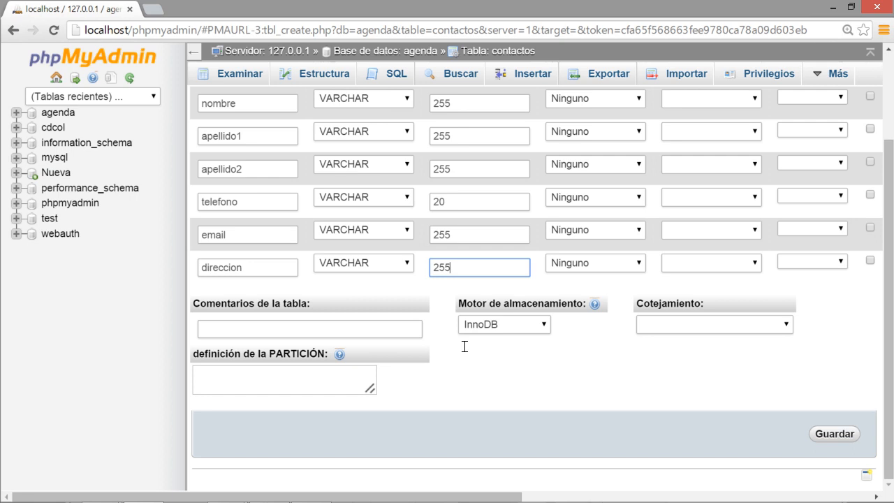
click(278, 326)
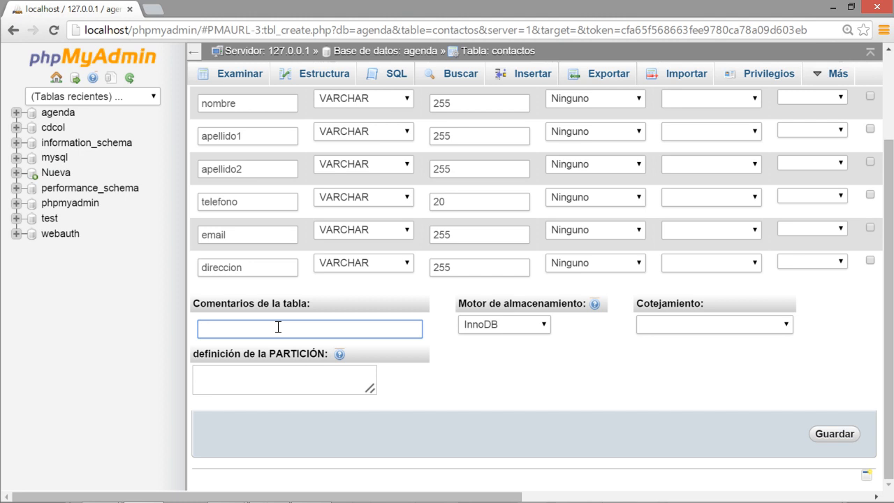
text(En esta tabla vamos a guardar los)
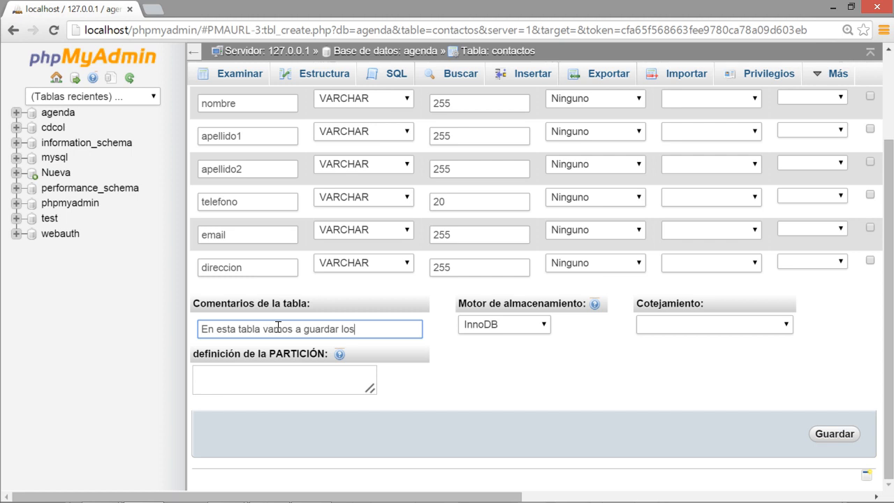
text( contactos de la agenda)
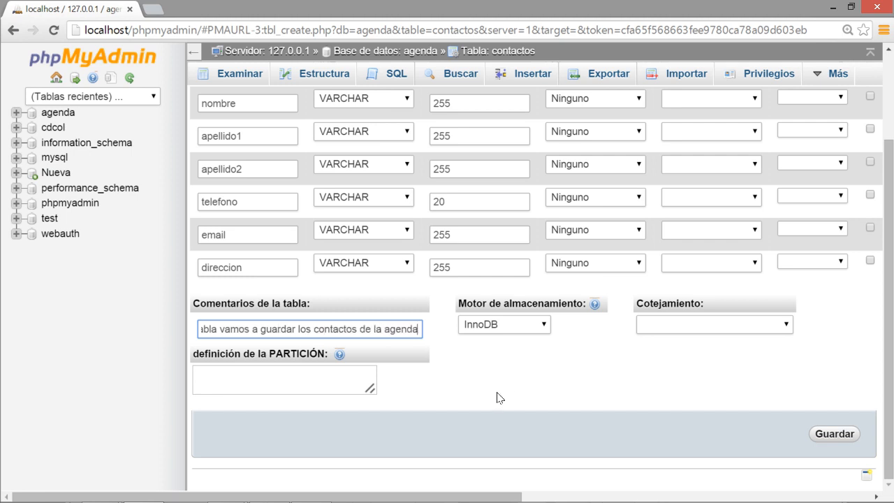
Finish the table comment and keep InnoDB as the storage engine.
click(519, 380)
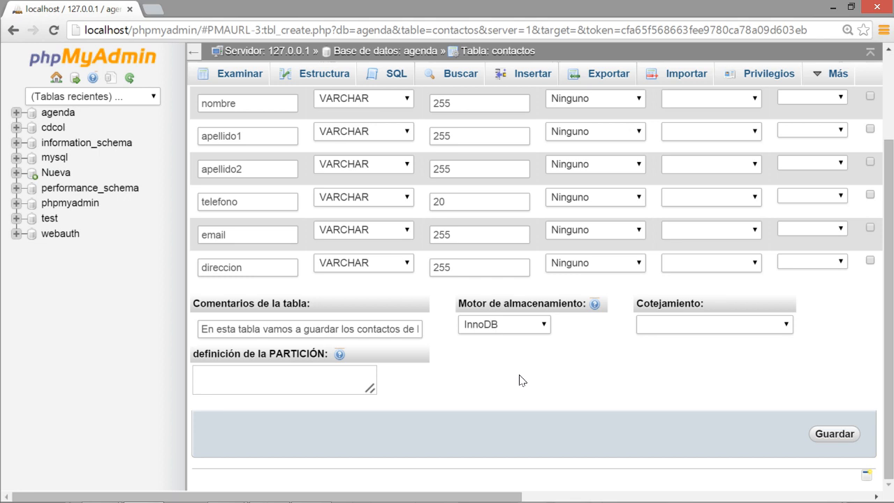
click(550, 330)
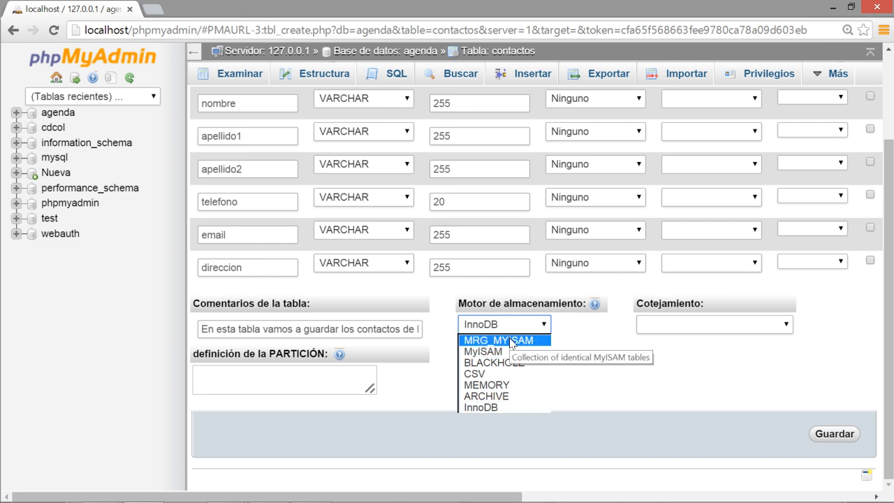
click(575, 349)
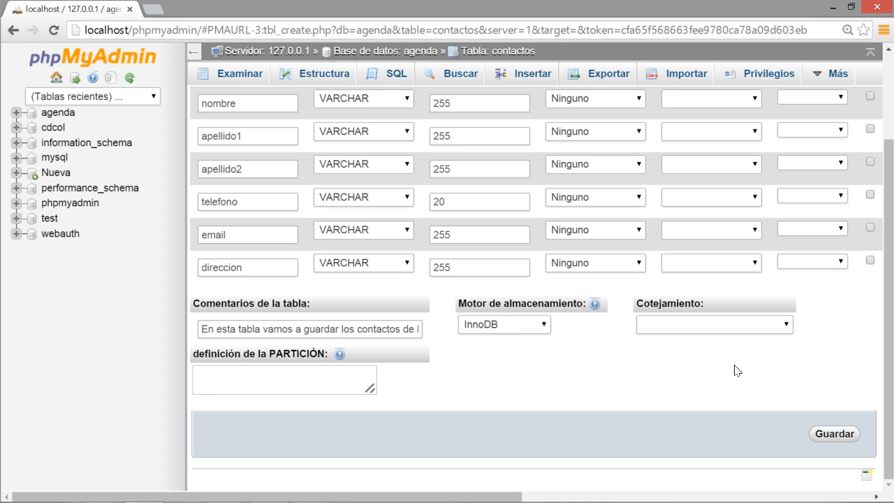
Leave the table collation blank and save the contactos table definition.
click(786, 325)
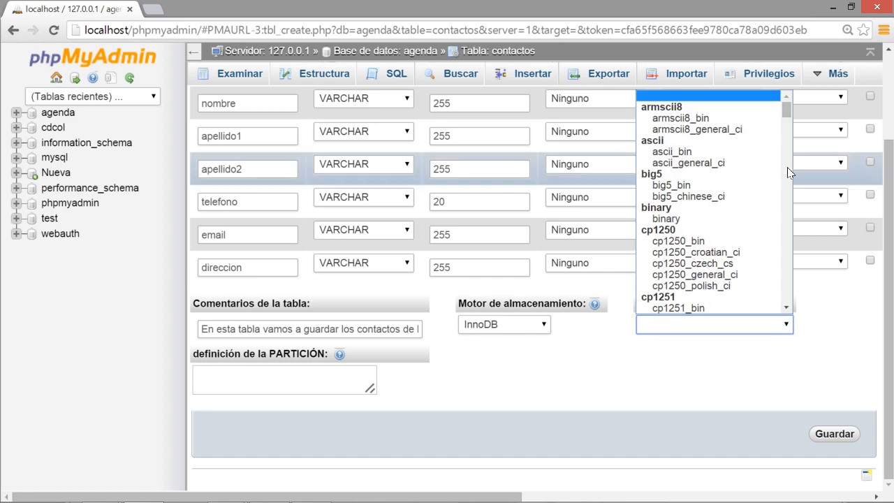
drag(786, 117, 785, 280)
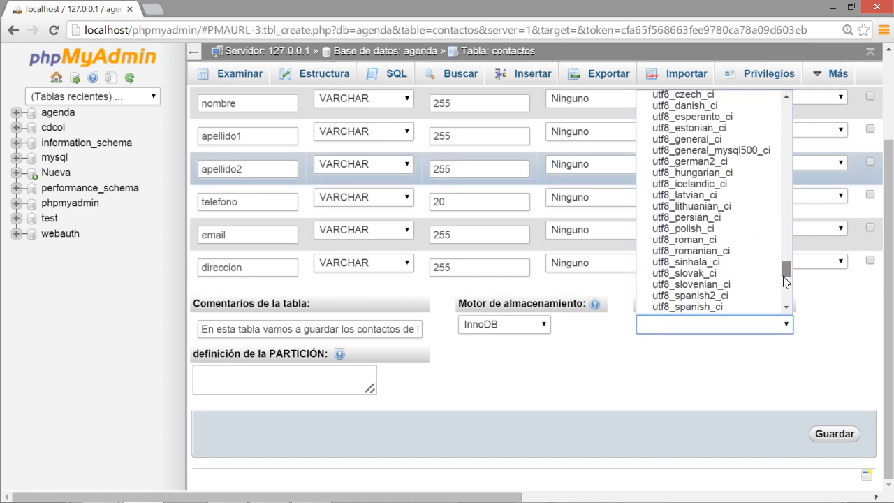
click(835, 319)
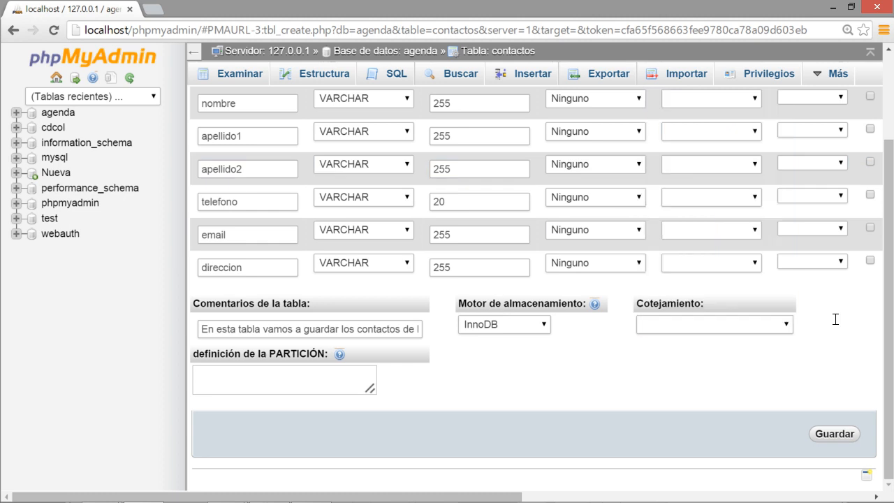
click(789, 325)
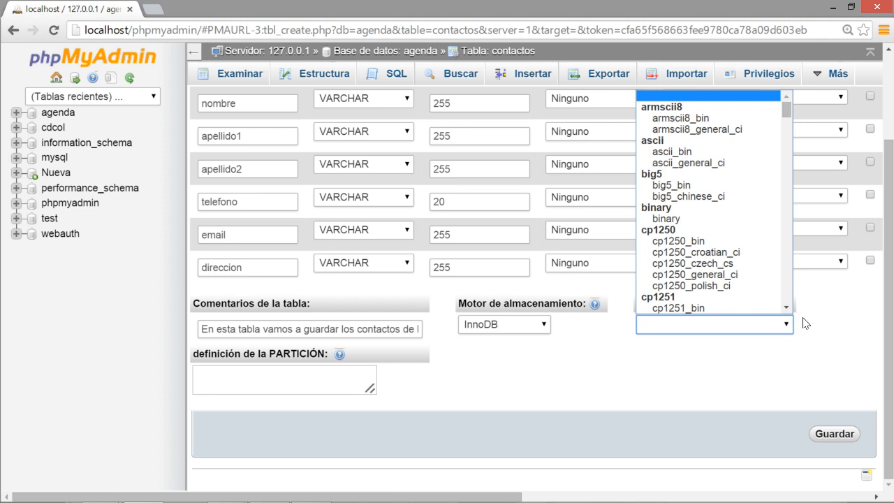
click(814, 320)
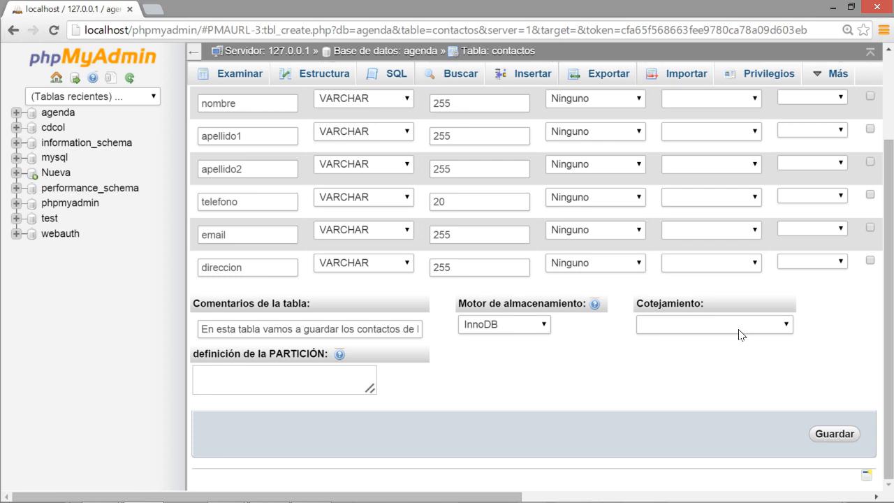
click(290, 369)
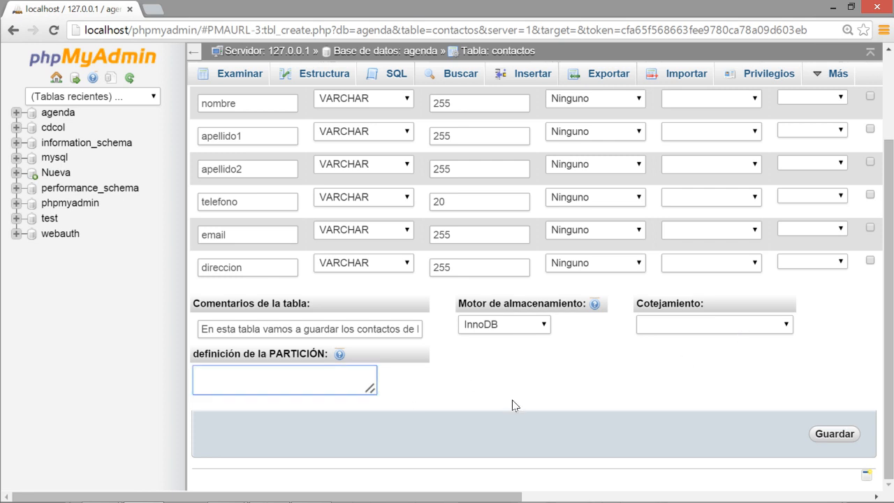
click(534, 393)
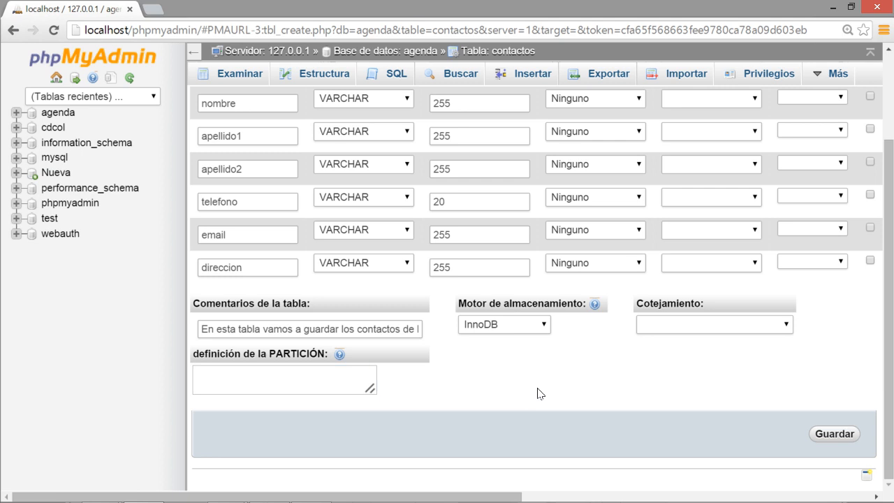
click(830, 437)
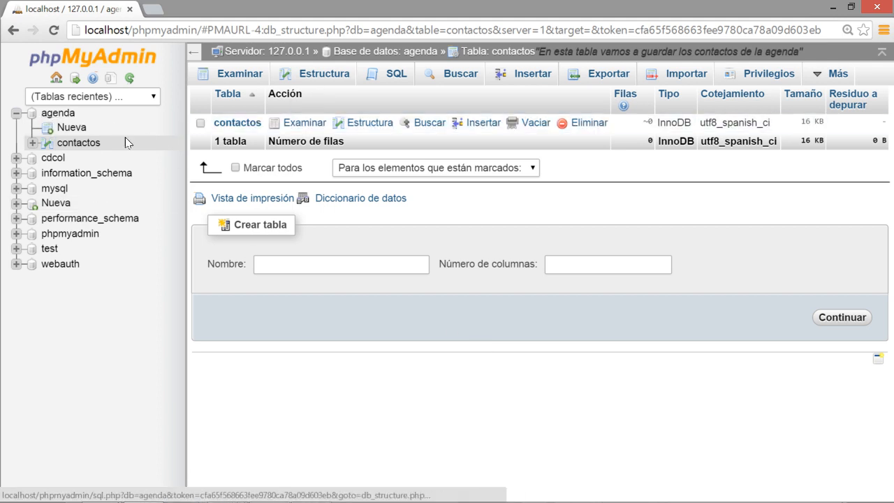
Browse the contactos table from the navigation tree, showing an empty result set.
click(82, 144)
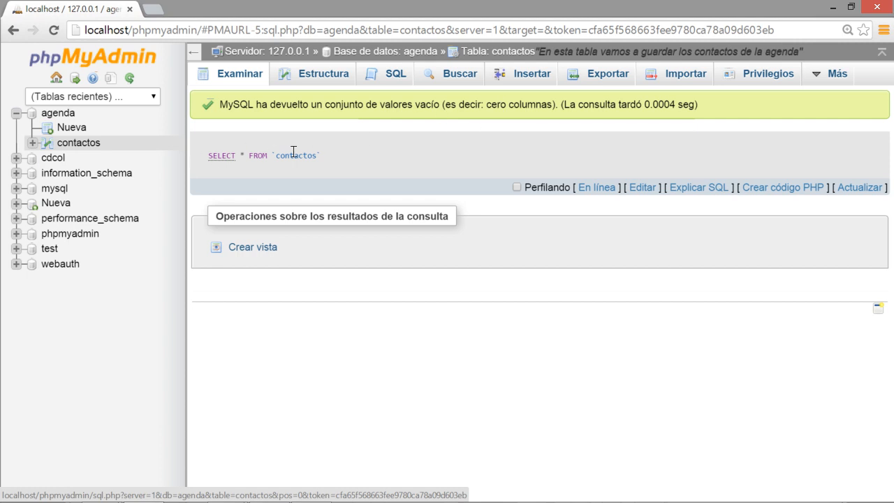
View the contactos structure: seven columns, id int(10) AUTO_INCREMENT through direccion varchar(255).
drag(442, 105, 551, 104)
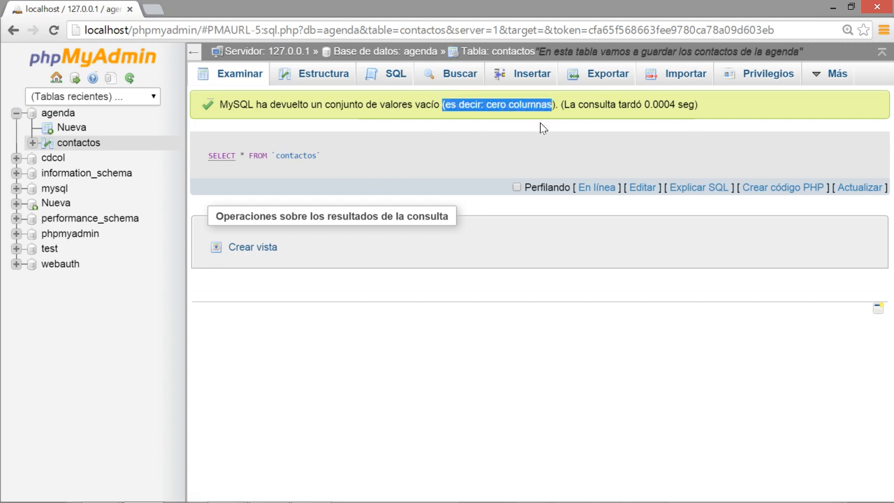
click(494, 148)
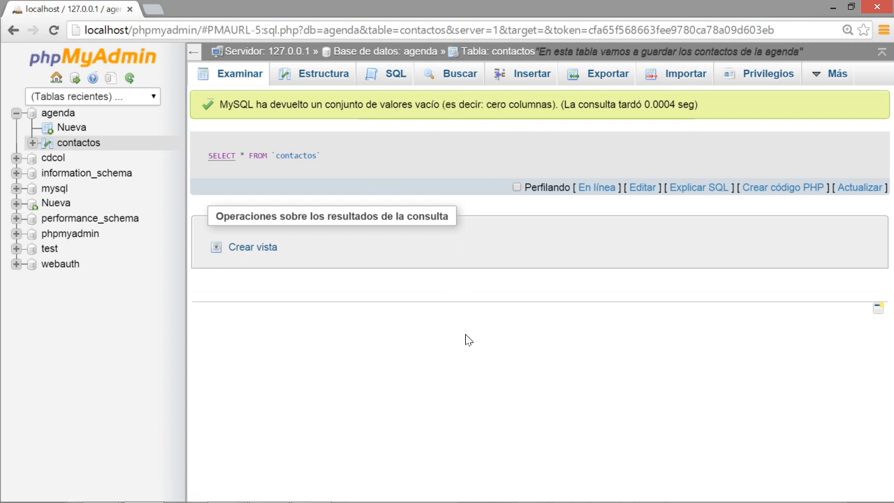
key(alt+Tab)
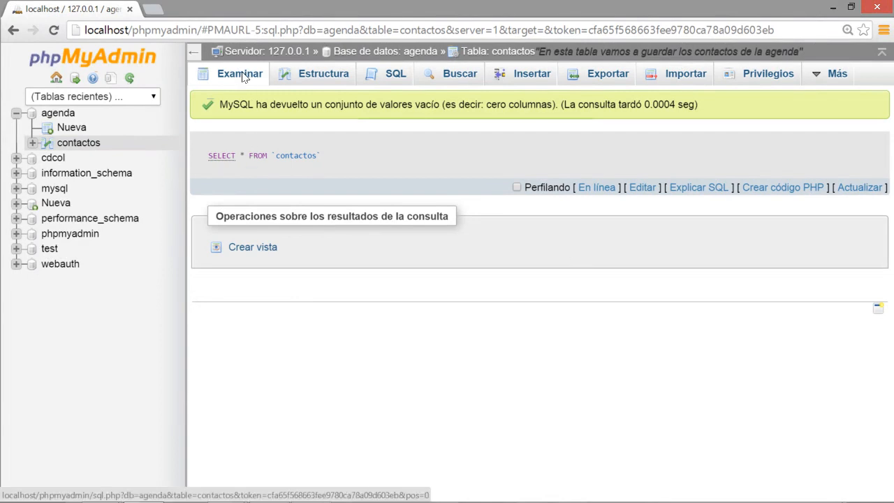
drag(239, 107, 317, 105)
click(326, 110)
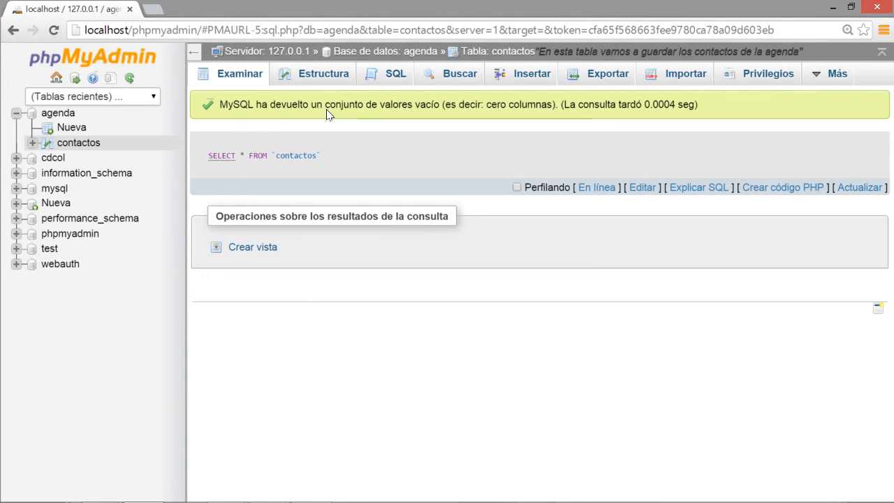
click(309, 76)
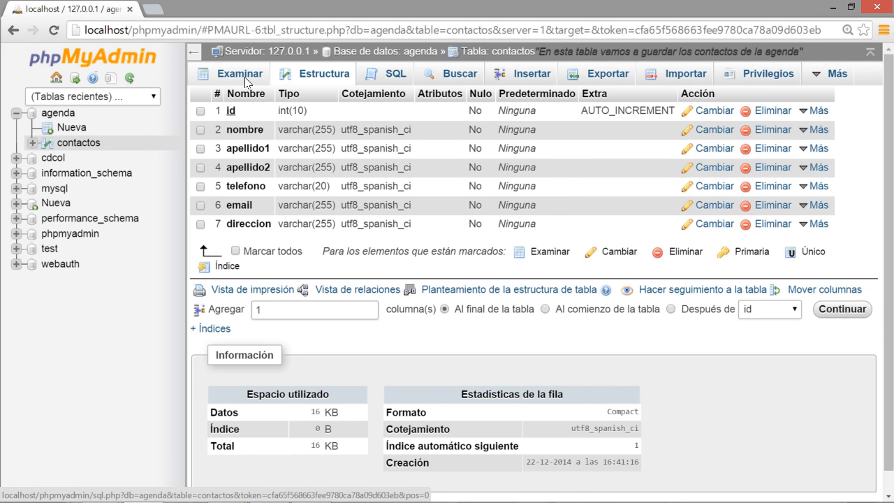
Open the Insertar form with empty value fields for all seven contactos columns.
click(523, 78)
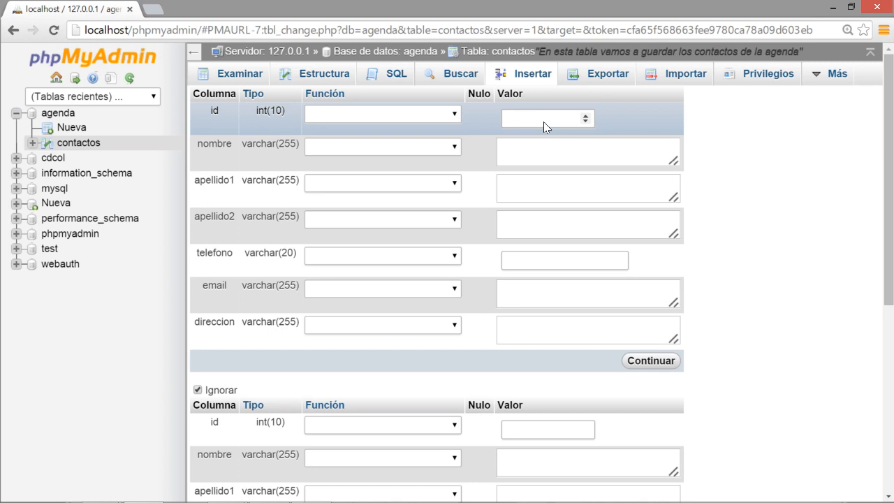
Enter the first contact's first name and both surnames in the Insertar form.
click(548, 151)
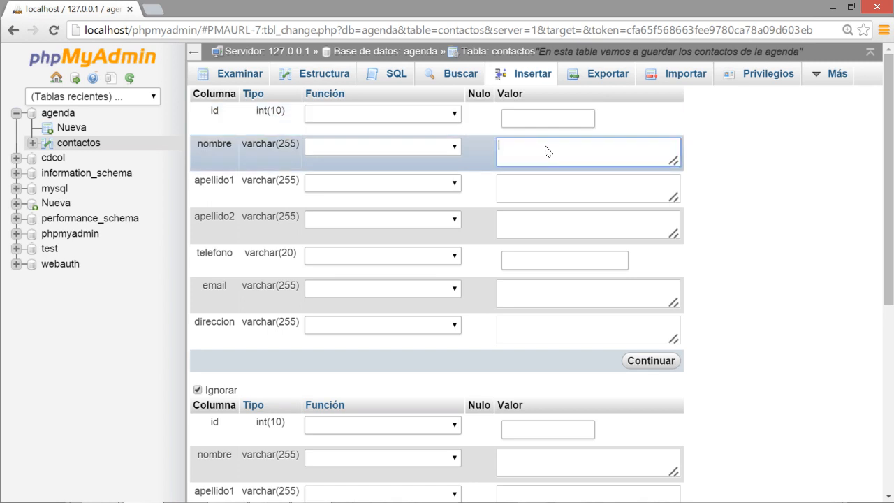
text(Juan)
click(578, 192)
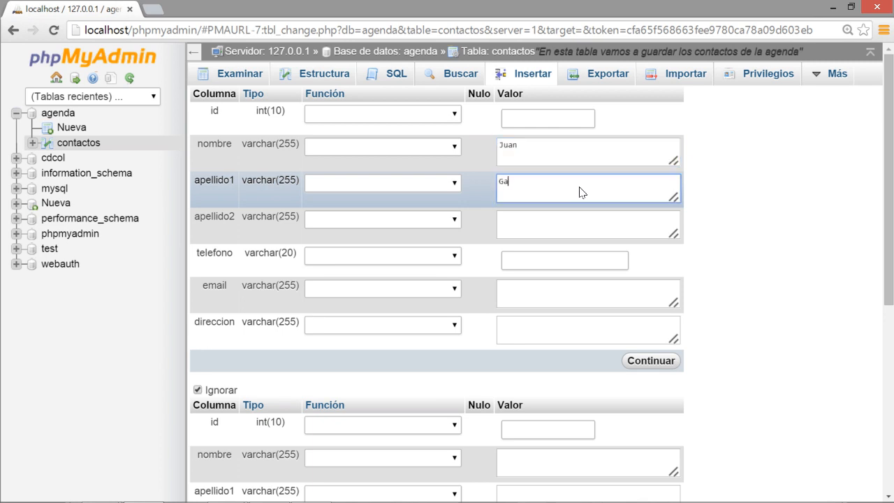
key(Tab)
Add the contact's phone, e-mail and address, and insert the row as id 1.
key(Tab)
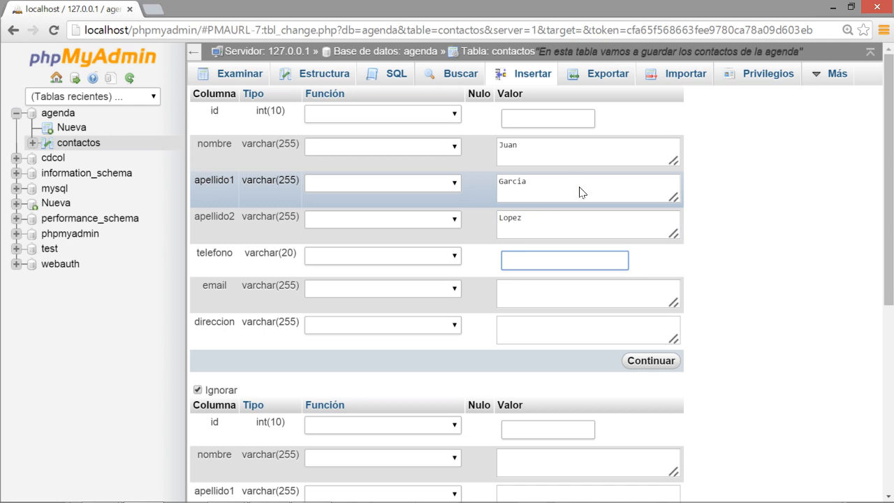
key(Tab)
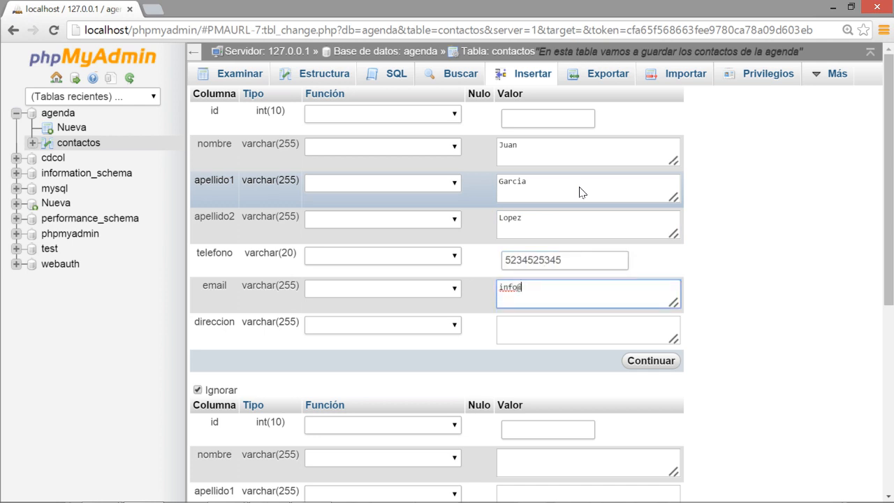
key(Tab)
text(C)
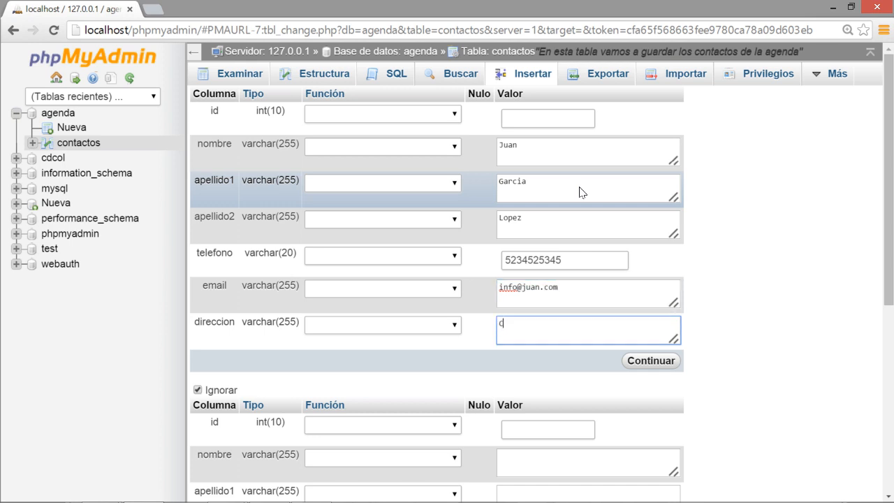
text(alle de Juan numero 4)
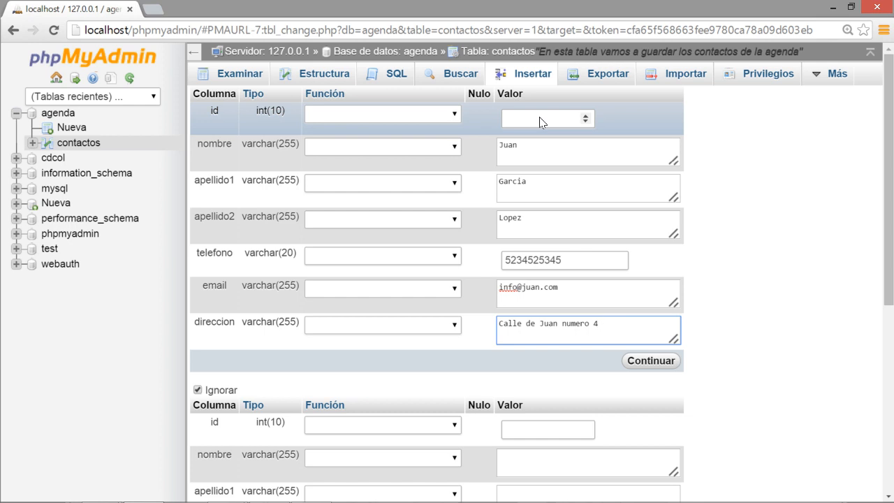
click(655, 360)
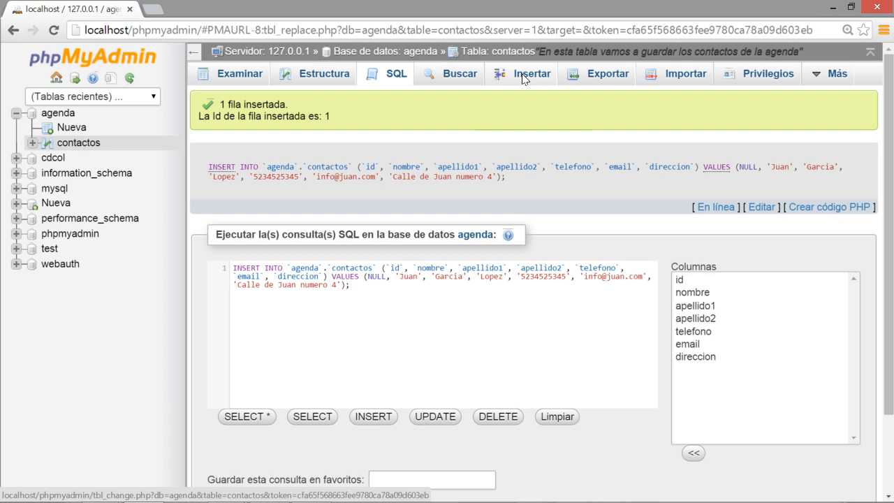
drag(361, 287, 237, 264)
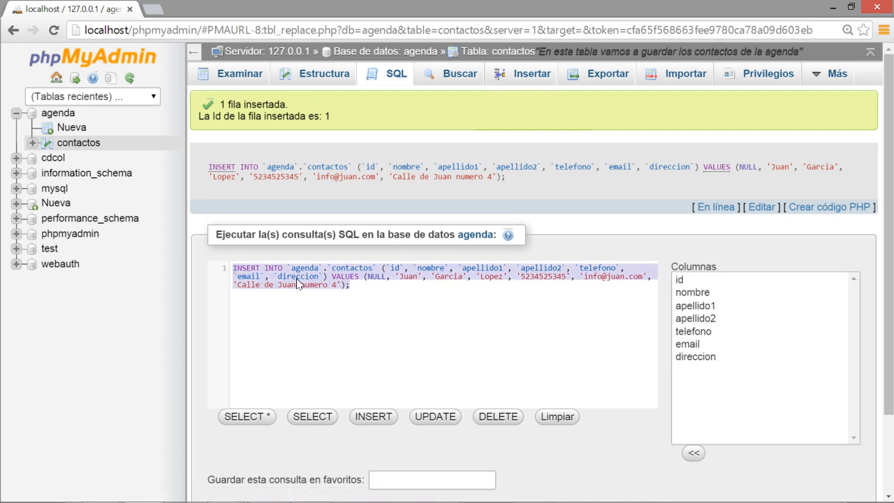
click(372, 290)
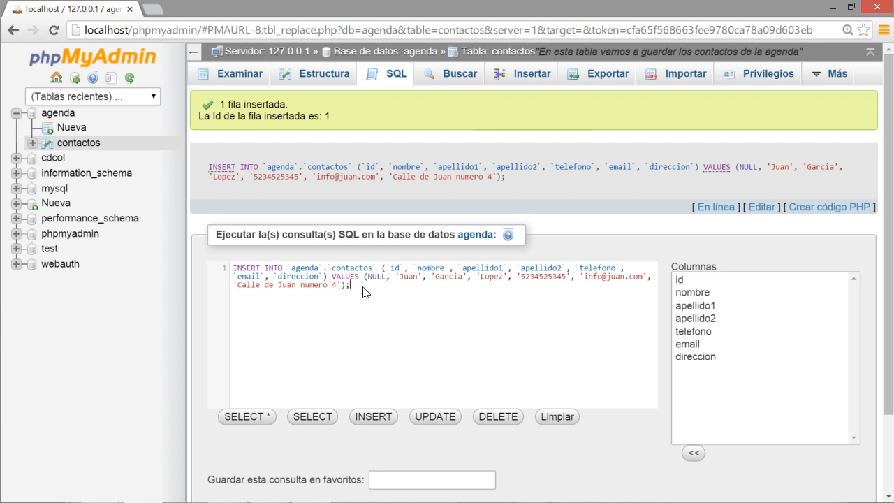
drag(358, 293, 233, 268)
click(370, 292)
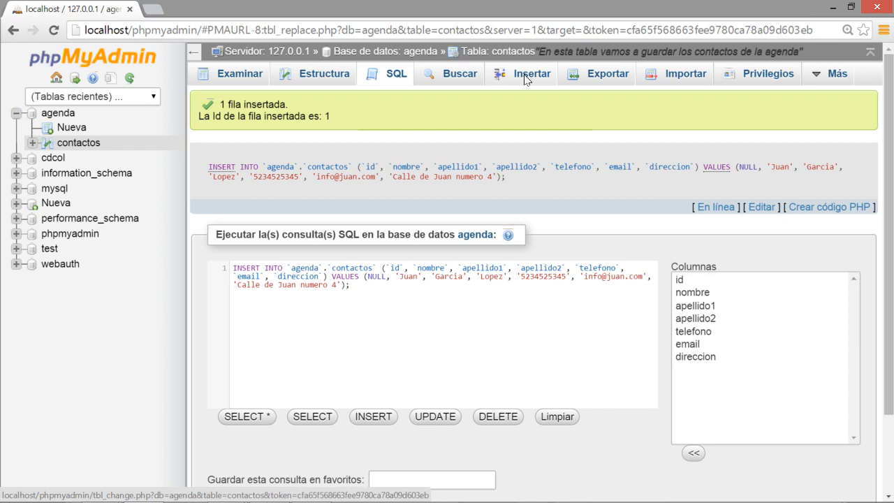
click(243, 270)
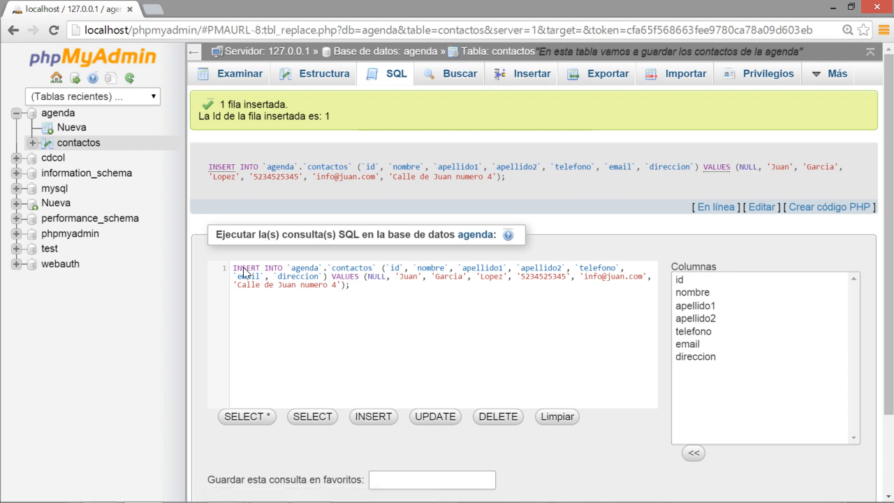
click(300, 269)
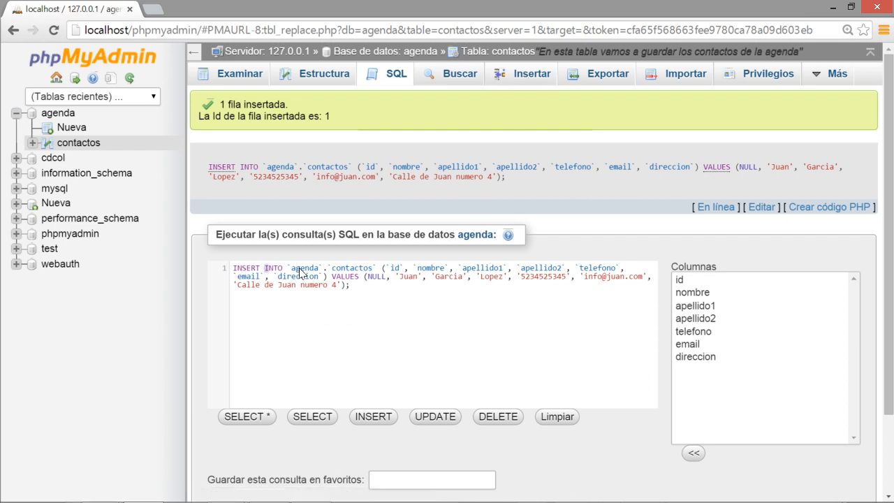
click(354, 269)
click(242, 268)
click(277, 269)
click(300, 269)
click(345, 268)
drag(381, 269, 366, 288)
click(334, 278)
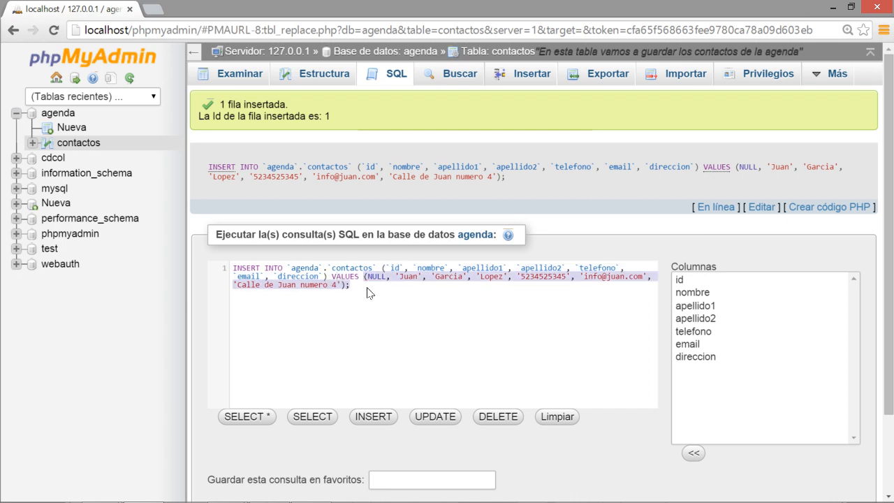
click(378, 278)
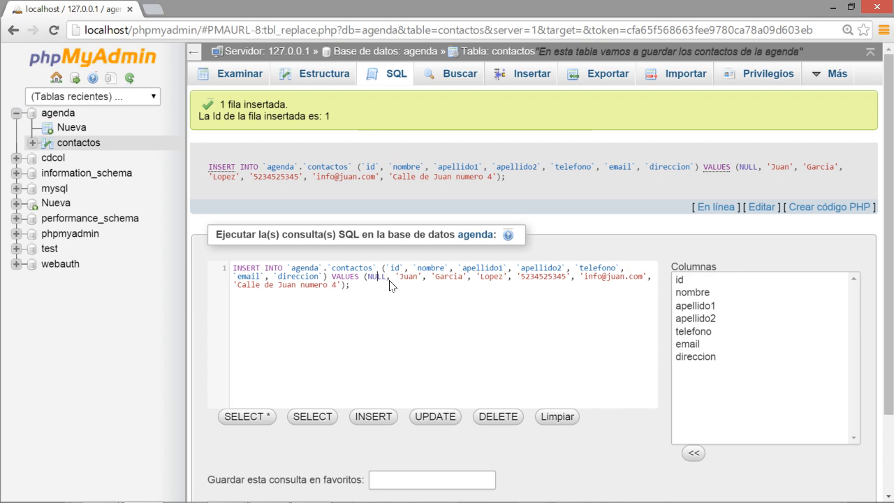
click(519, 75)
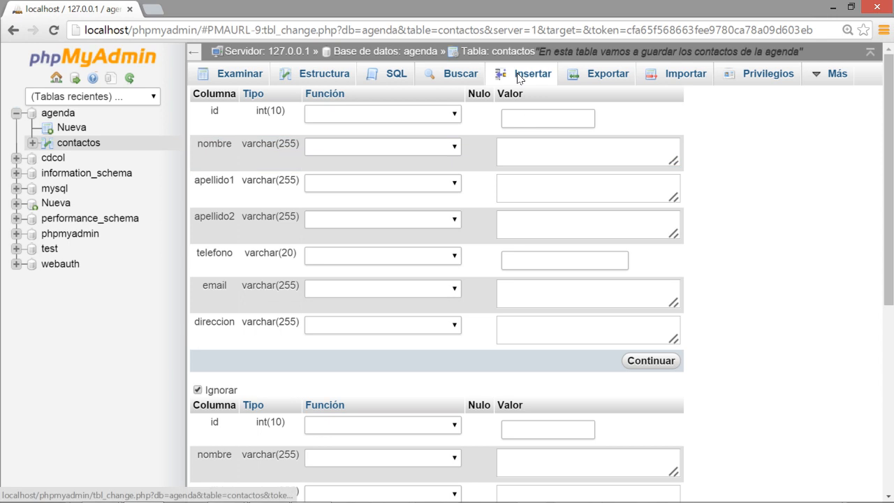
Enter the second contact's first name and both surnames.
click(536, 154)
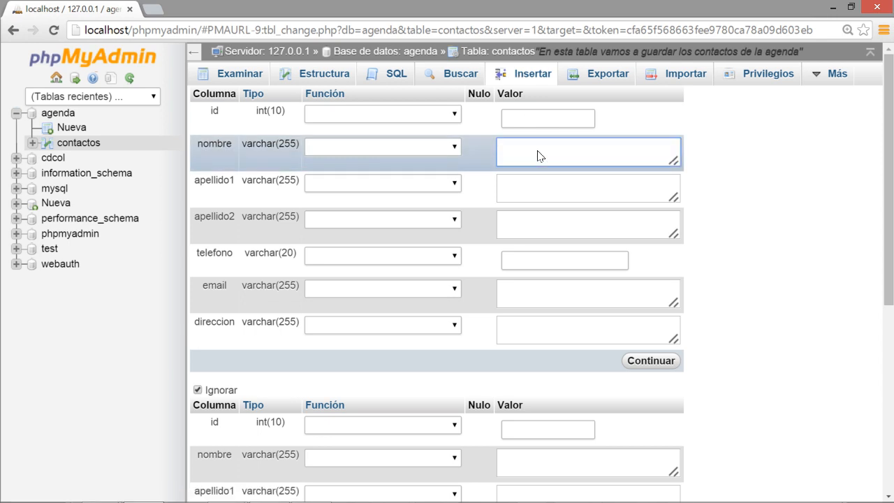
key(Tab)
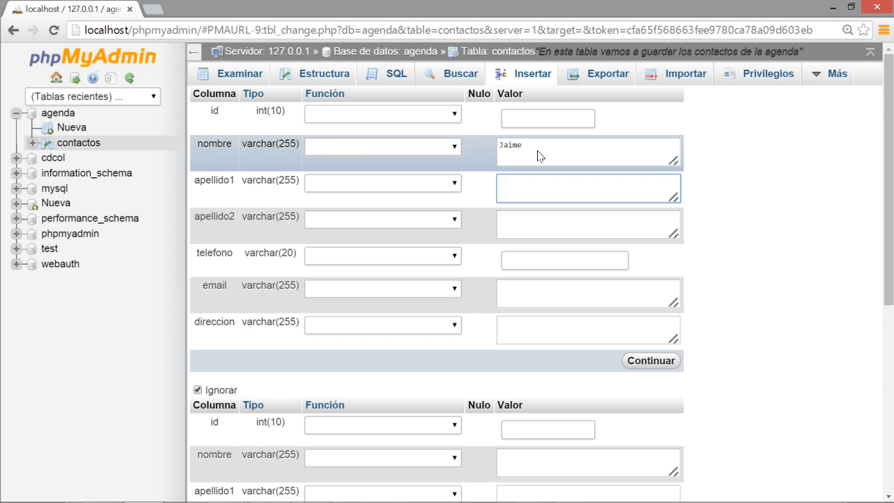
key(Tab)
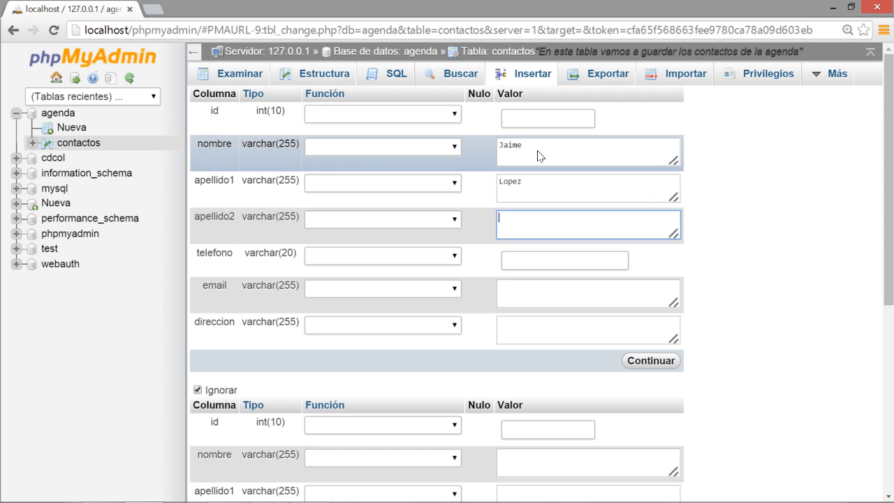
Fill in the second contact's phone, e-mail and address, and save it as id 2.
key(Tab)
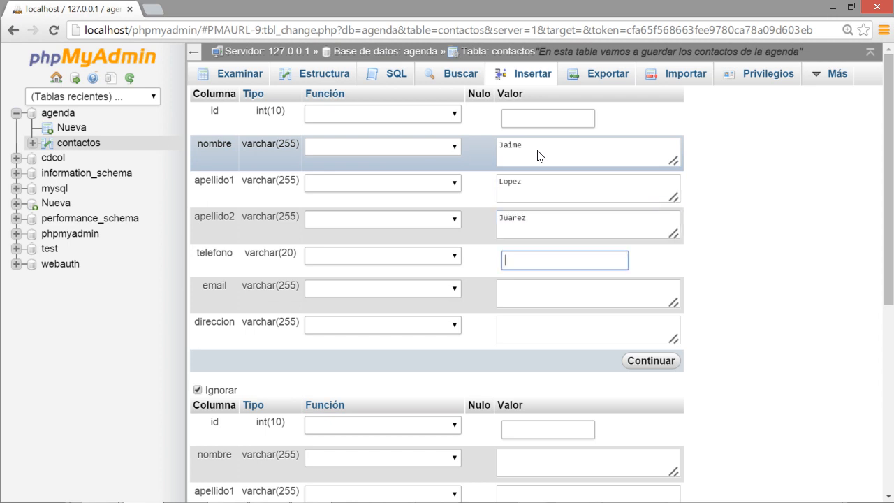
text(53252353)
key(Tab)
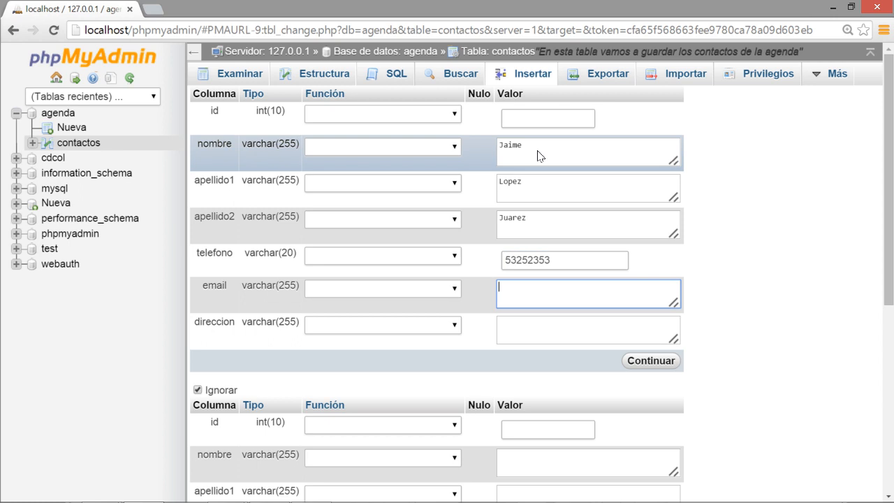
key(Tab)
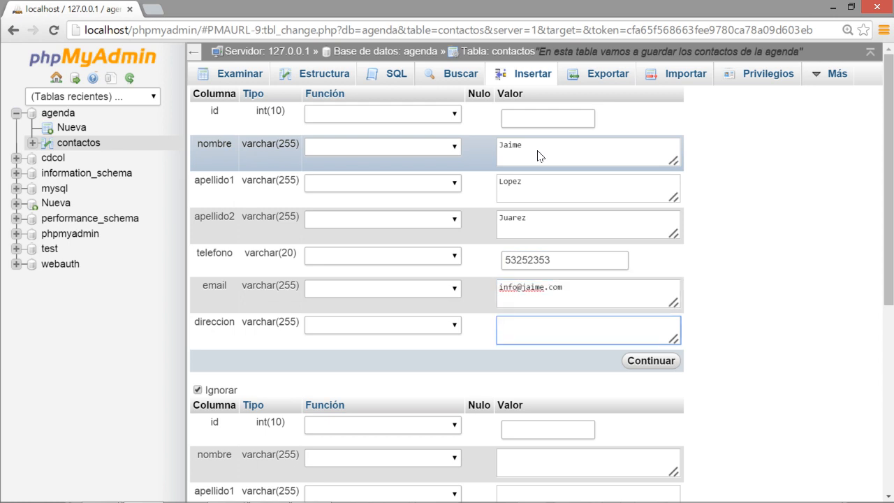
text(Calle de Jaime, 54)
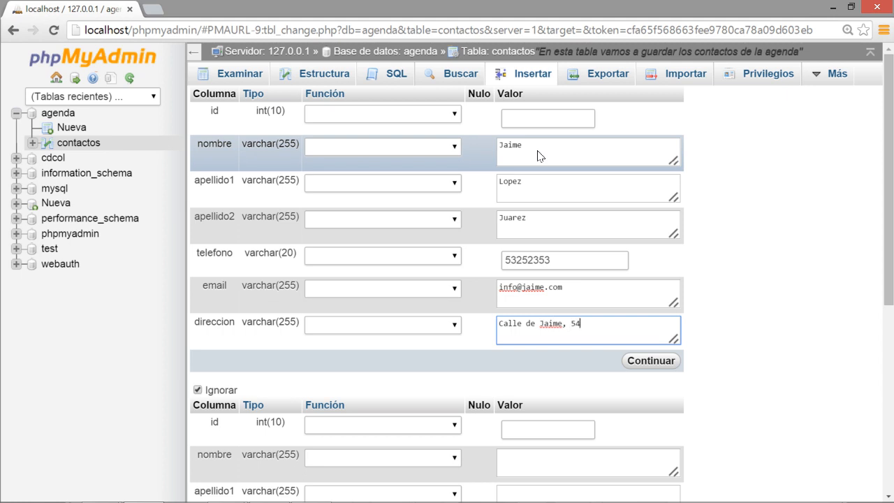
click(652, 359)
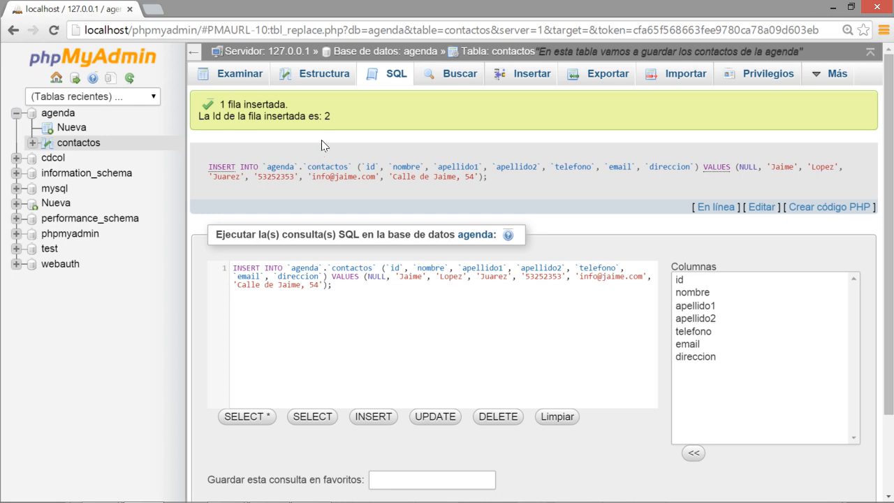
Start a new insert form with the third contact's first name and both surnames.
click(539, 81)
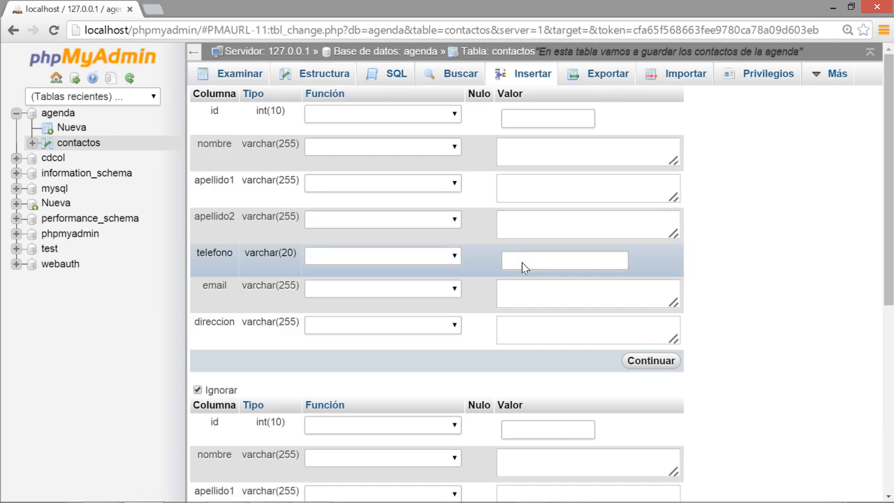
click(519, 153)
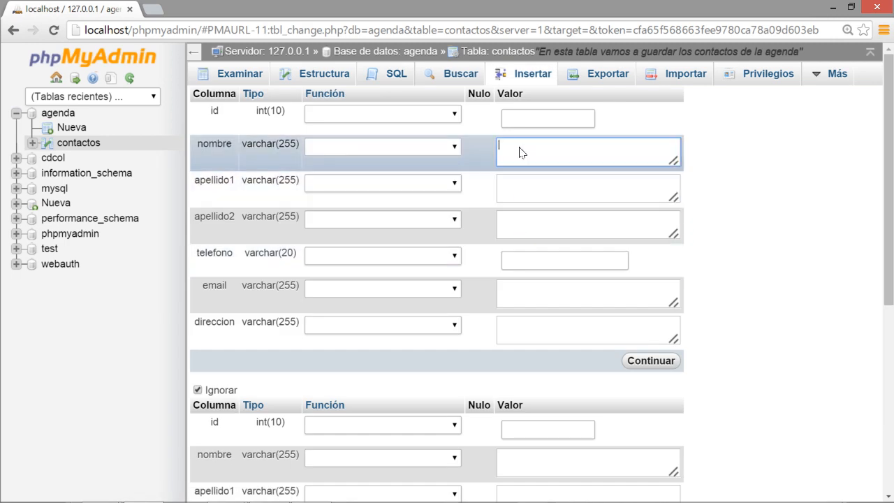
key(Tab)
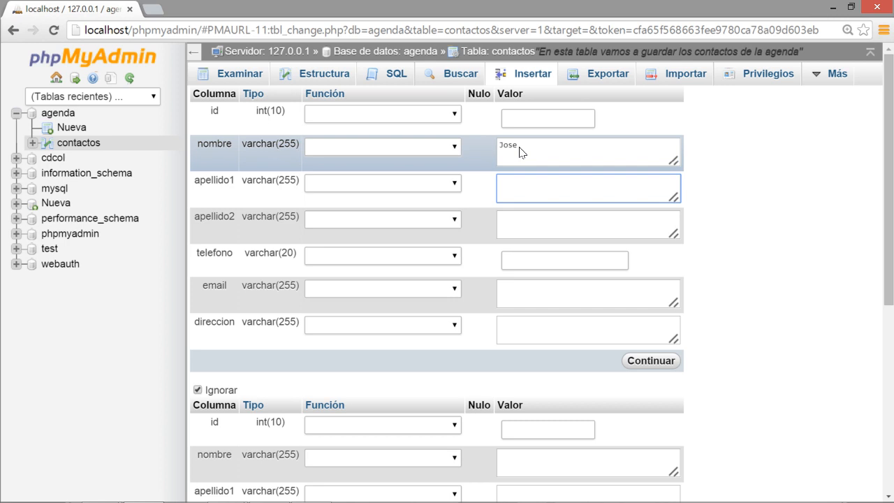
key(Tab)
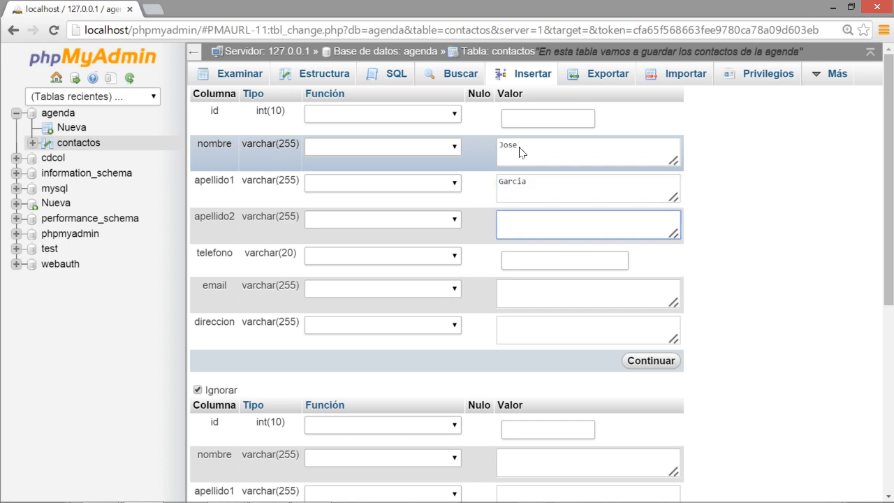
Fill in the third contact's phone, e-mail and address, and save it as id 3.
key(Tab)
text(532542353)
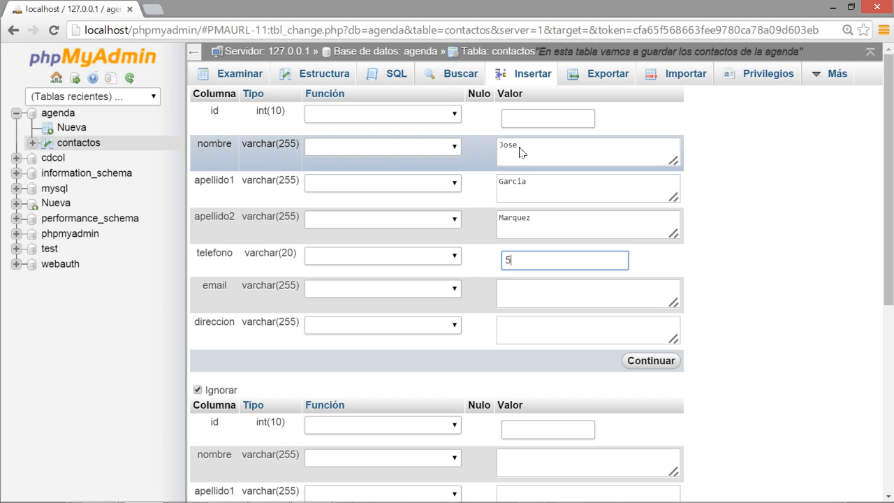
key(Tab)
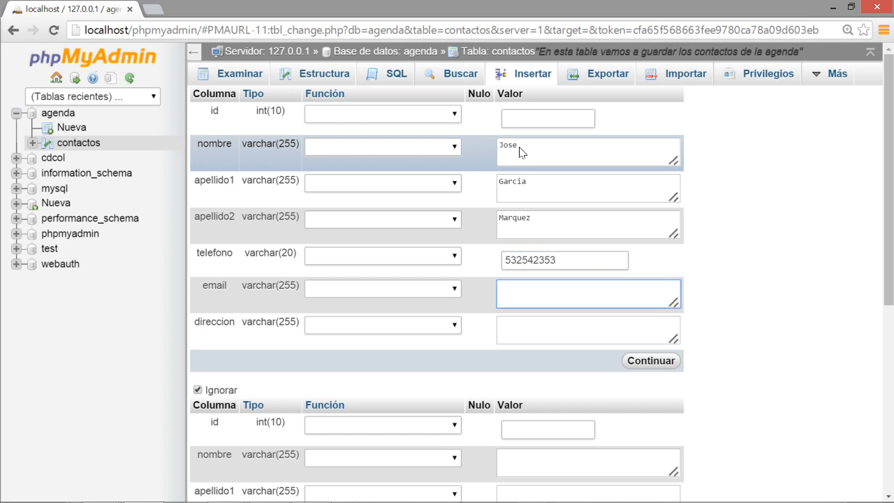
key(Tab)
text(Calle de jose, )
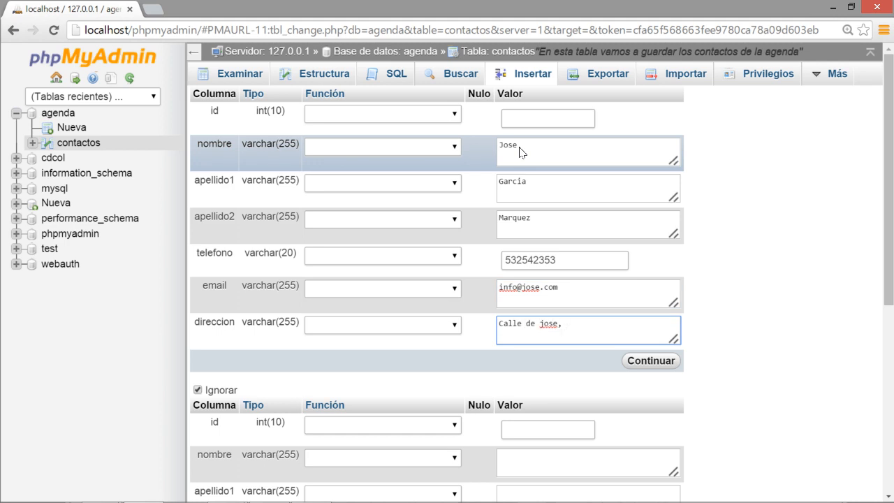
text(6)
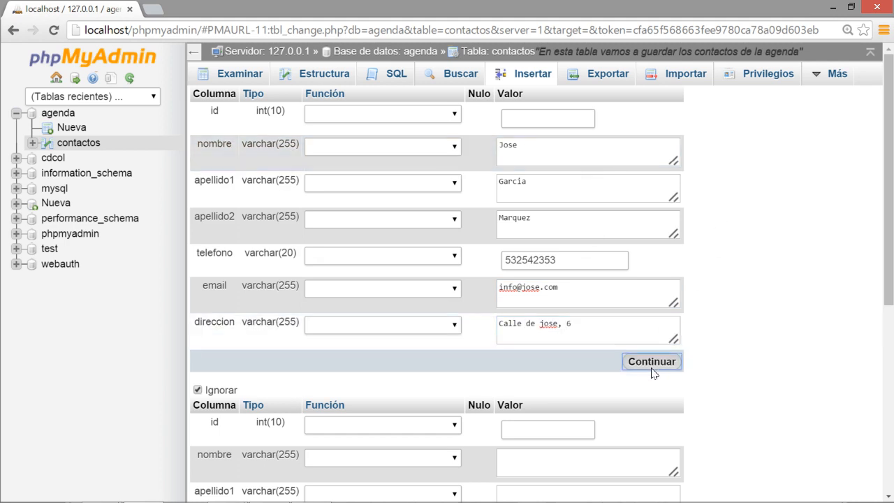
click(651, 360)
click(516, 77)
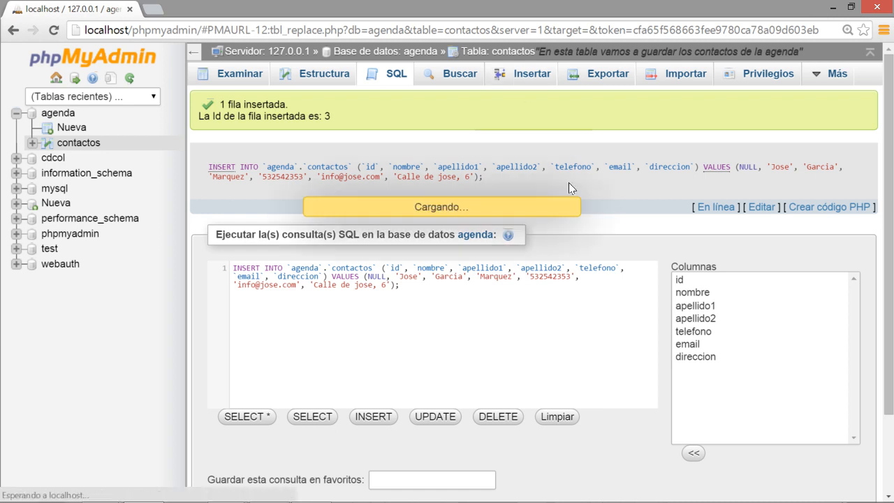
Enter the fourth contact's first name and both surnames.
click(532, 116)
click(529, 154)
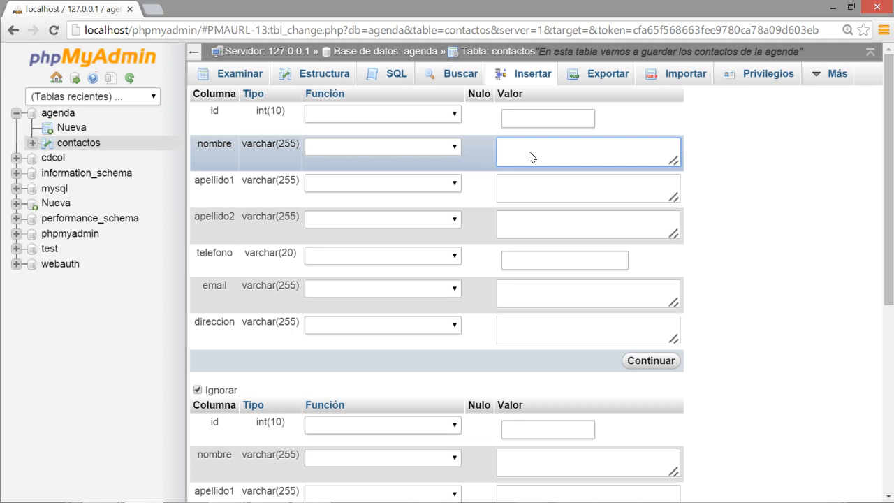
key(Tab)
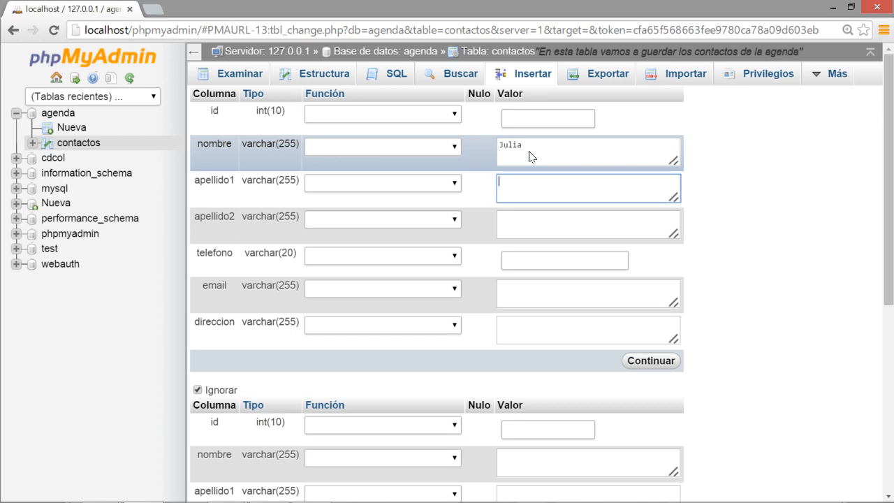
key(Tab)
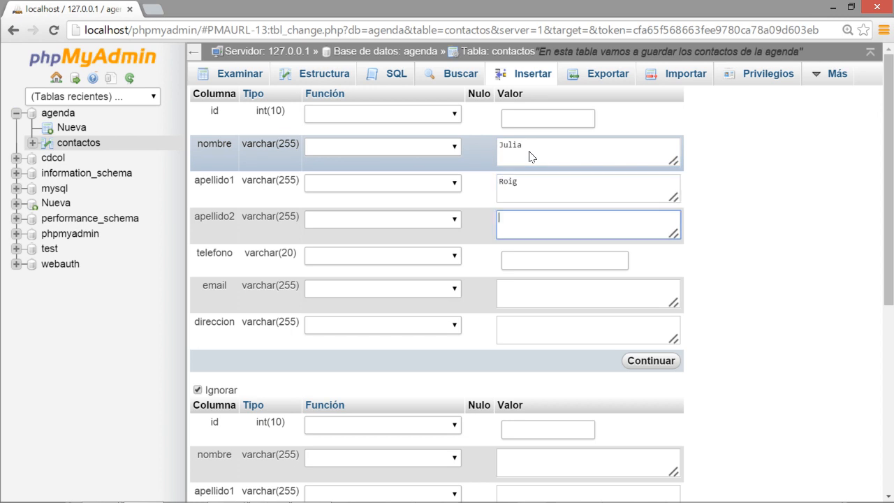
Fill in the fourth contact's phone, e-mail and address, and save it as id 4.
key(Tab)
text(525452345)
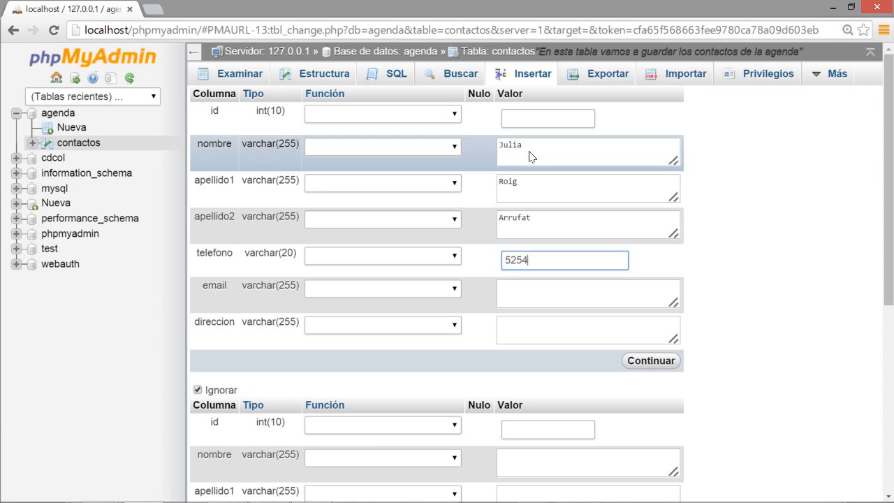
key(Tab)
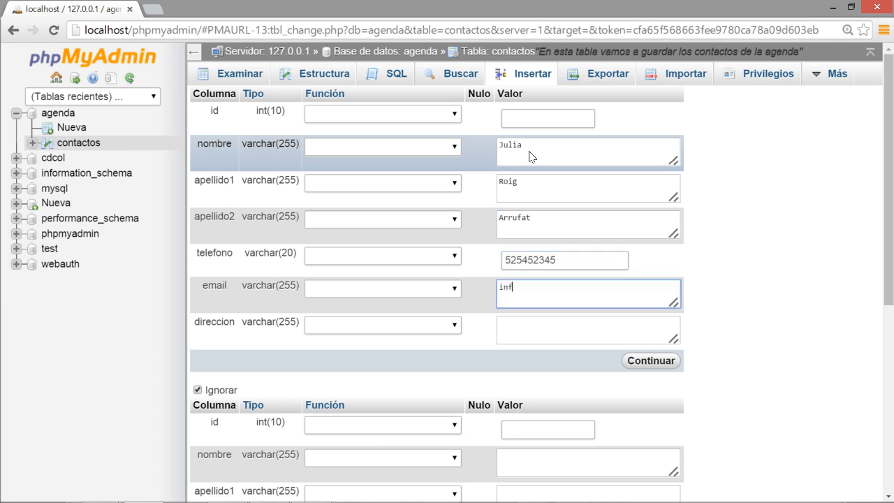
key(Tab)
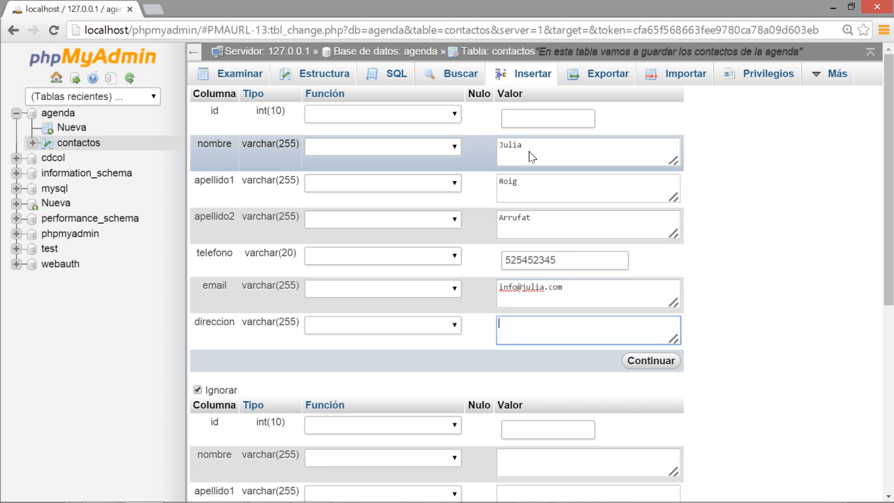
text(Calle de Julia, 67)
click(641, 358)
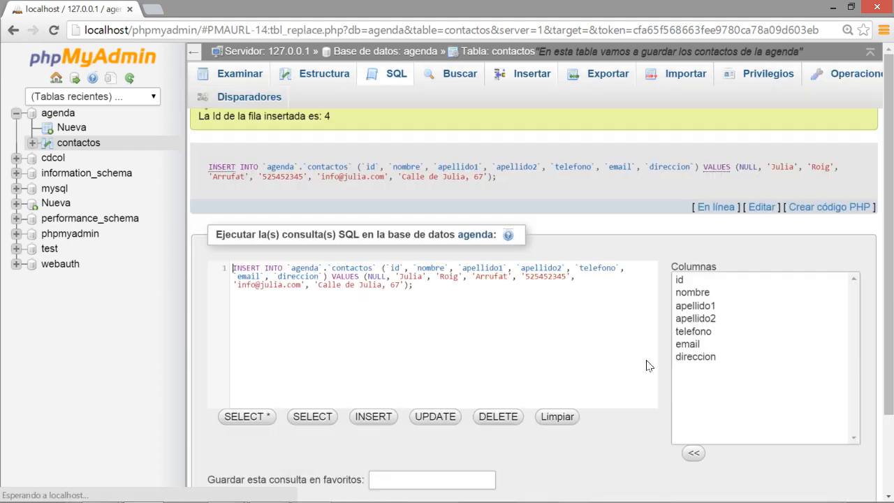
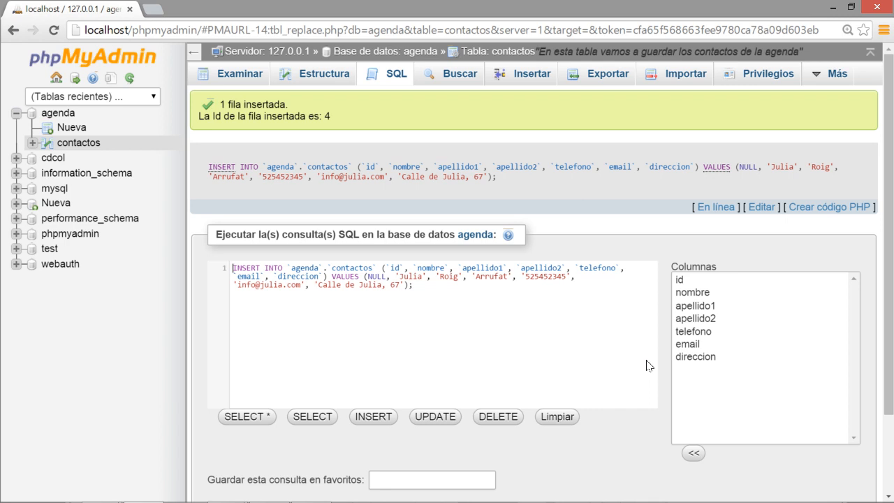
Browse the contactos table to list all four contacts: Juan, Jaime, Jose and Julia.
click(235, 72)
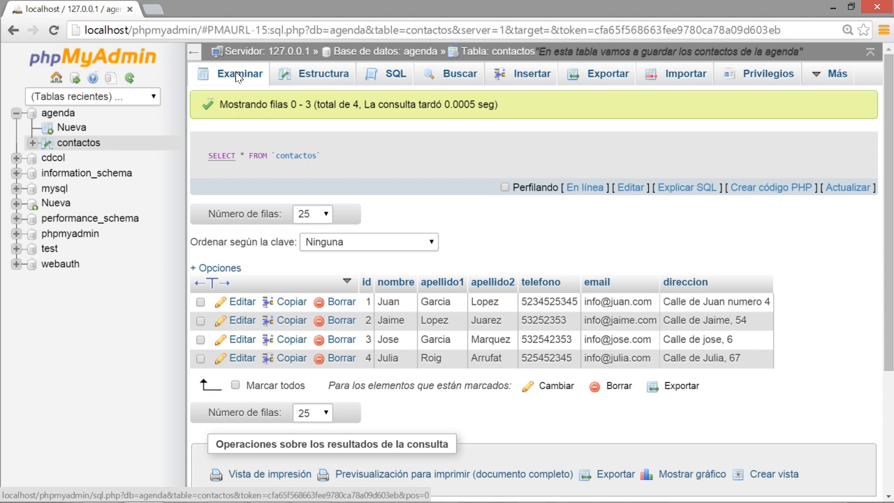
key(alt+Tab)
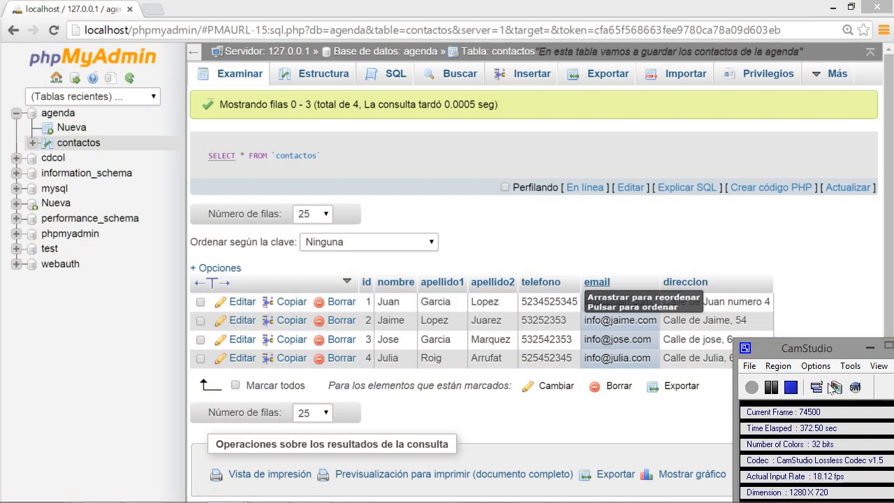
click(771, 387)
click(752, 387)
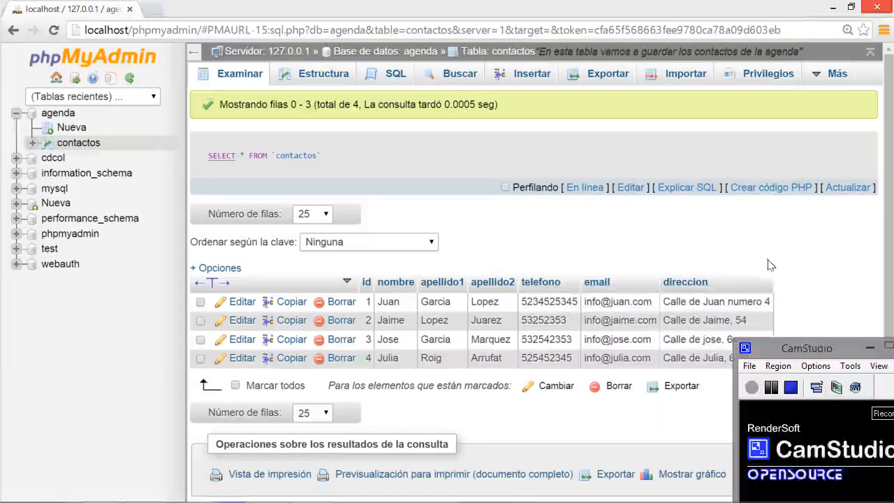
click(773, 250)
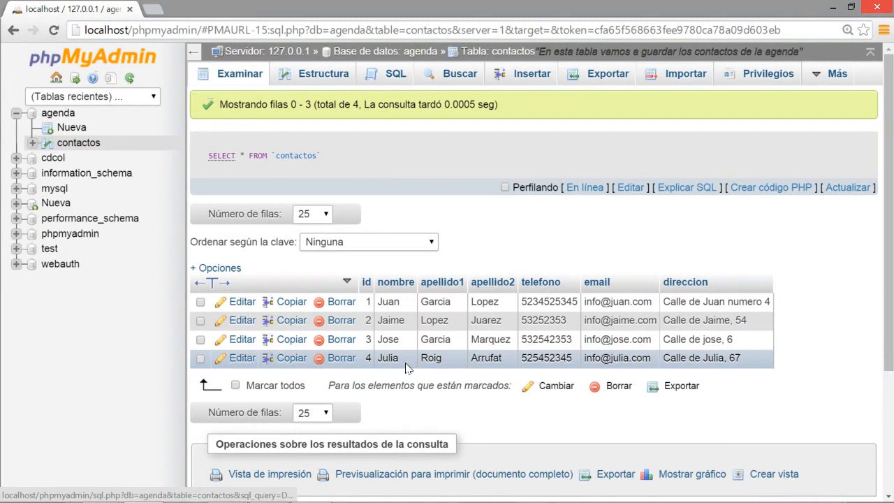
click(245, 360)
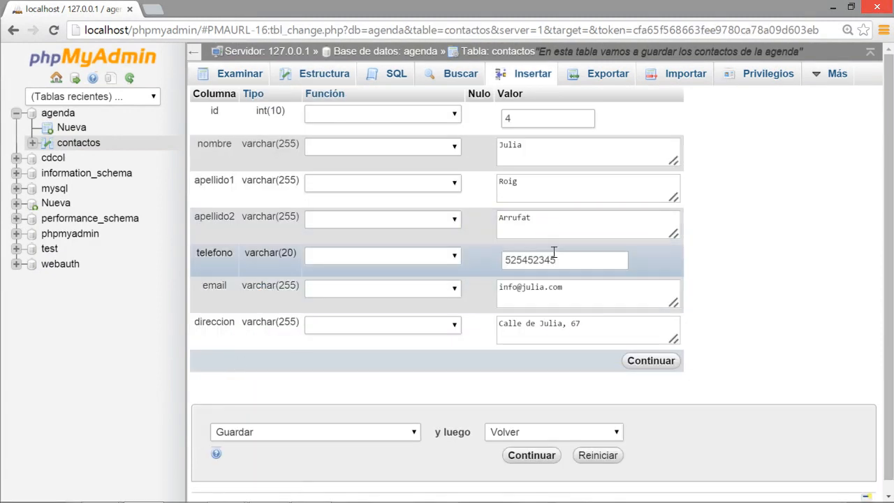
drag(595, 260, 482, 262)
text(111111111)
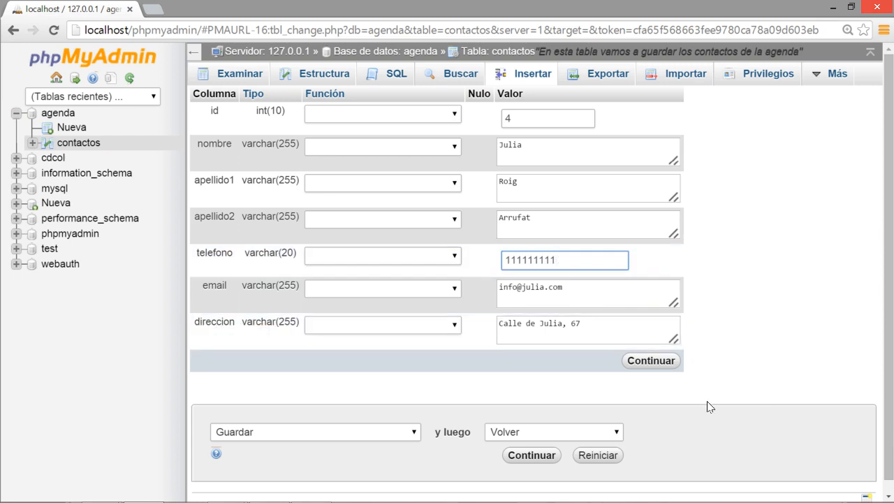
click(651, 361)
scroll(708, 368, down, 2)
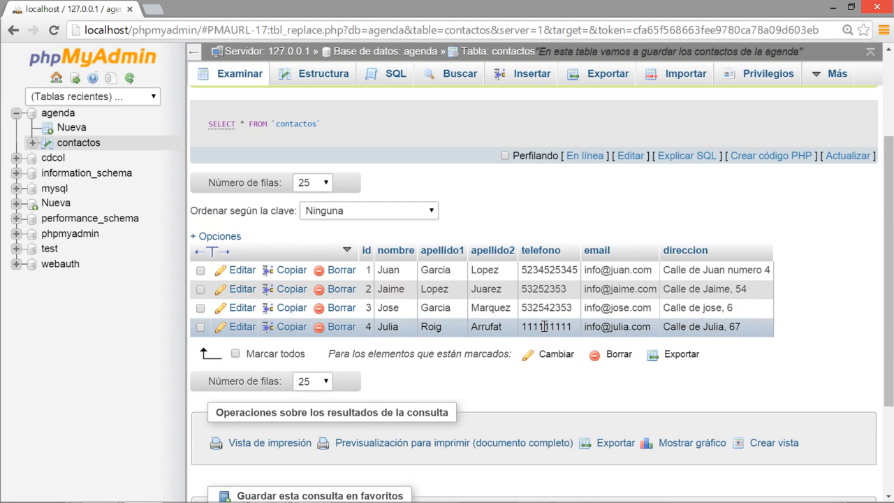
click(243, 329)
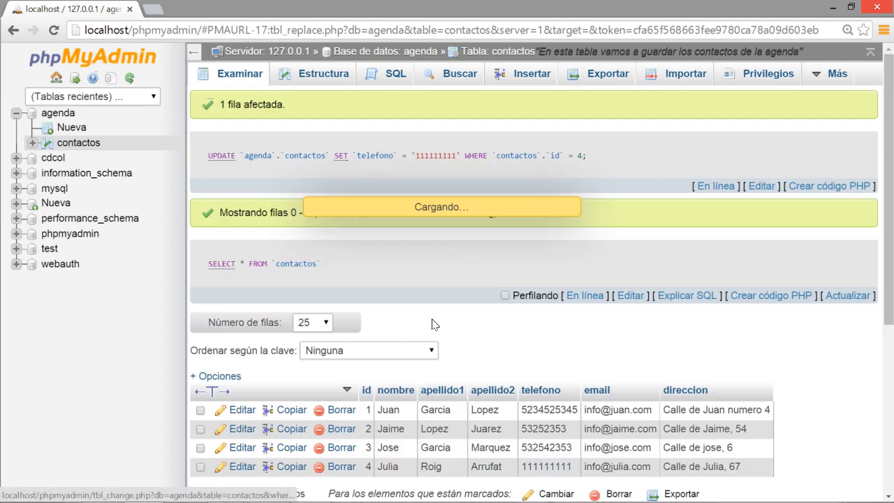
drag(552, 255, 458, 251)
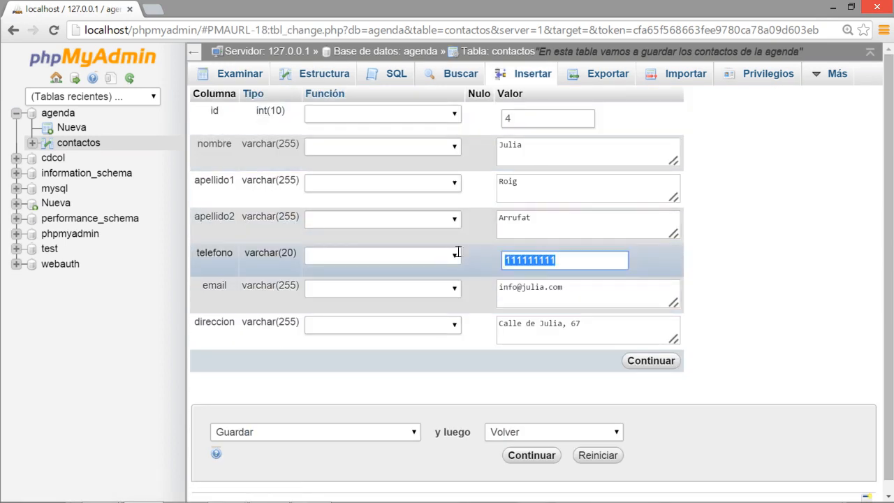
click(650, 362)
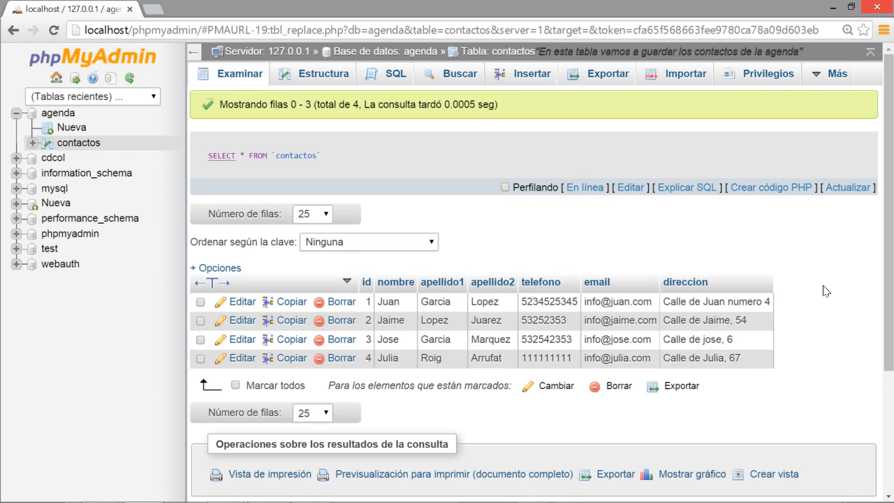
Delete Julia's row from contactos, confirming the DELETE prompt.
click(340, 359)
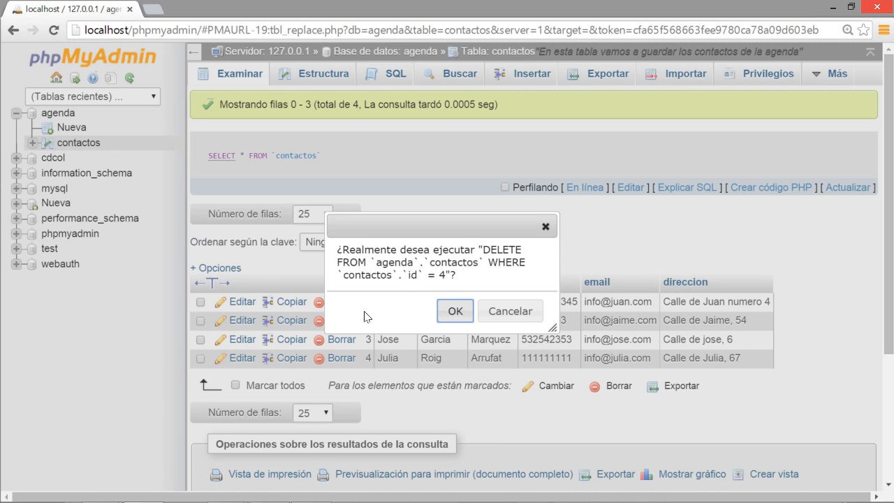
click(451, 309)
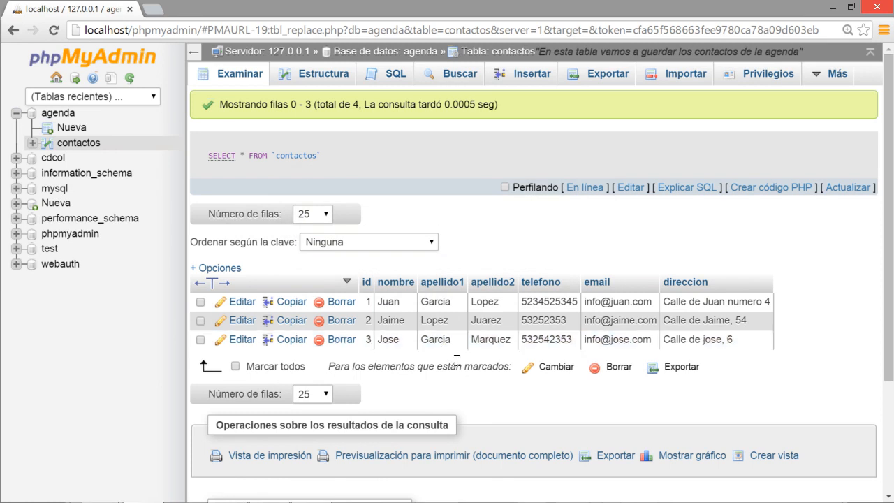
key(alt+Tab)
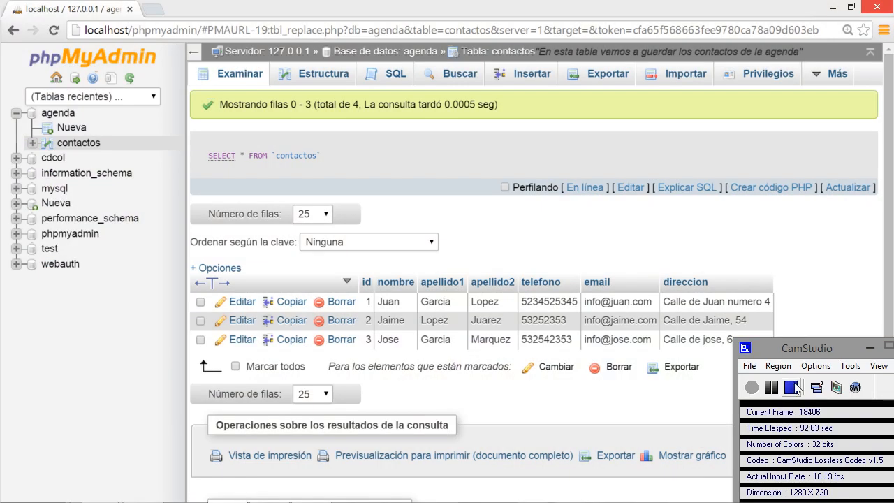
click(793, 388)
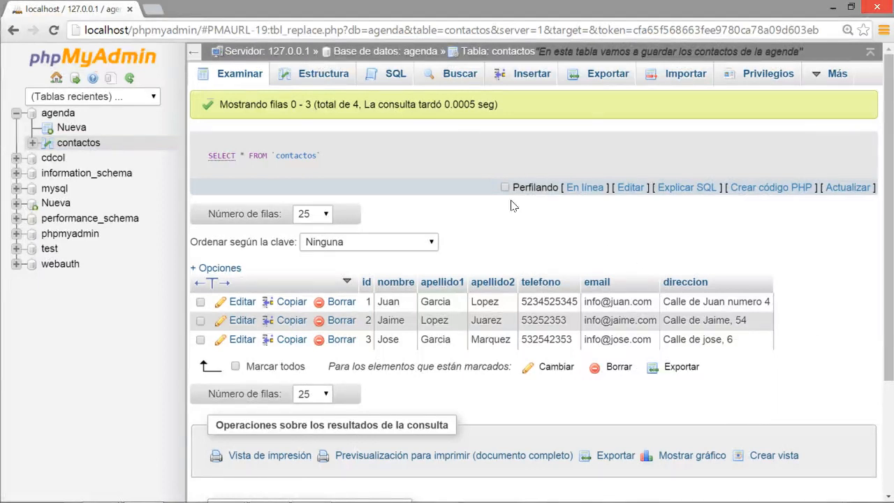
Search contactos with the Buscar form for nombre 'Juan'.
click(462, 74)
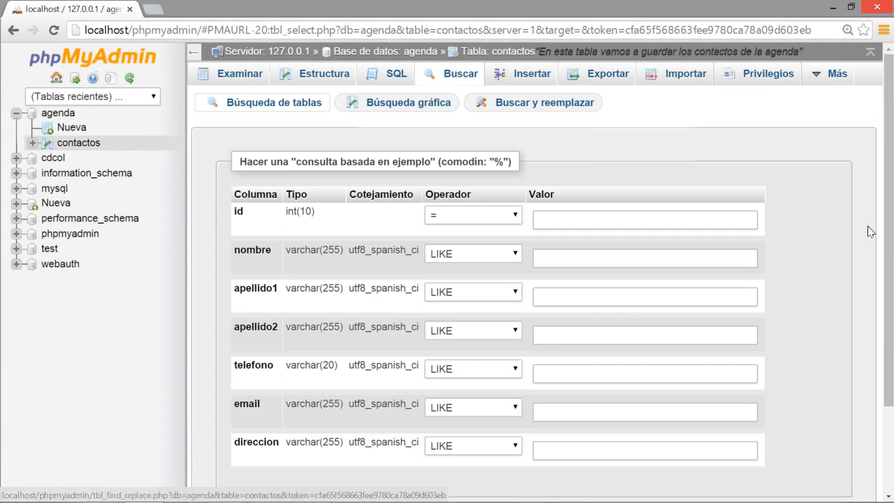
scroll(828, 215, down, 2)
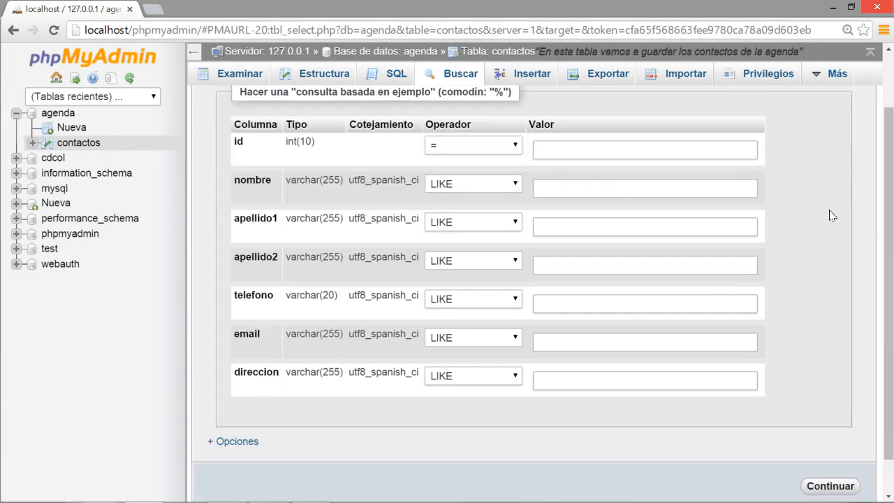
click(615, 183)
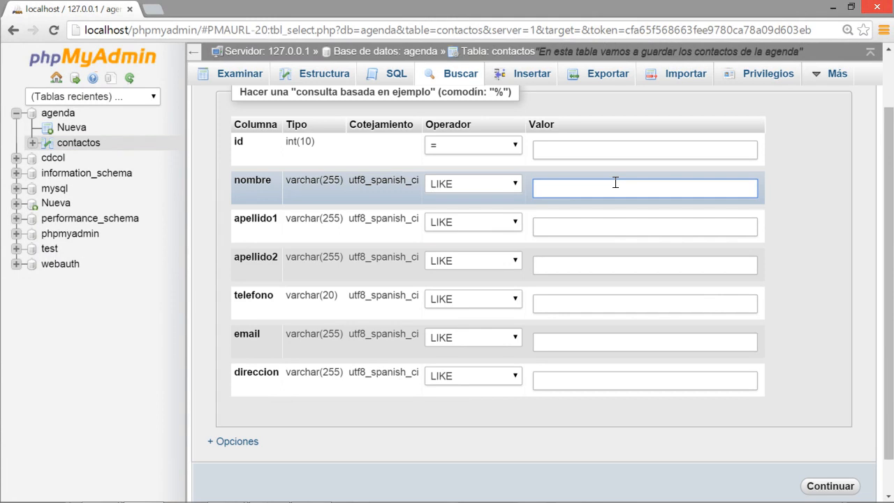
text(Juan)
click(818, 486)
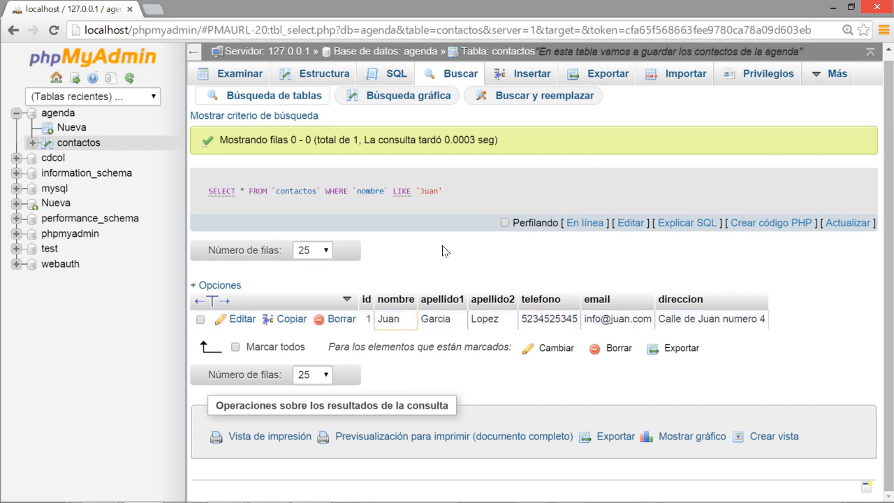
Search contactos for nombre 'J' using the default operator.
click(447, 74)
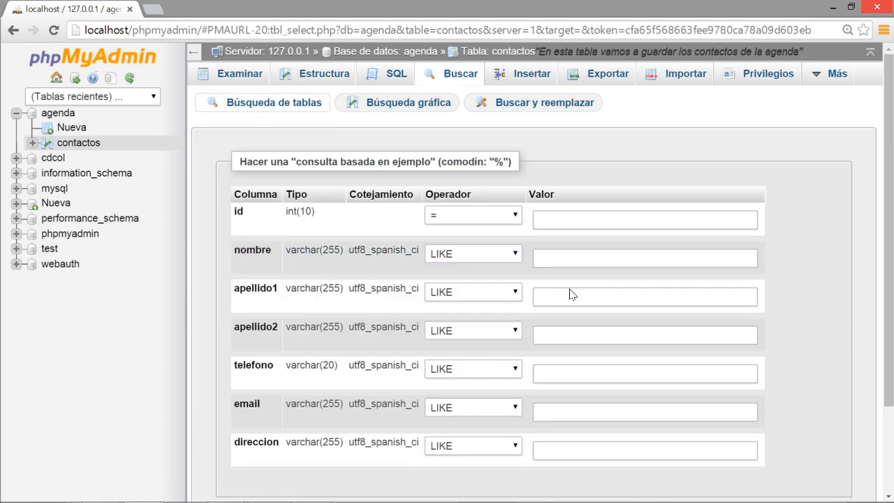
click(557, 261)
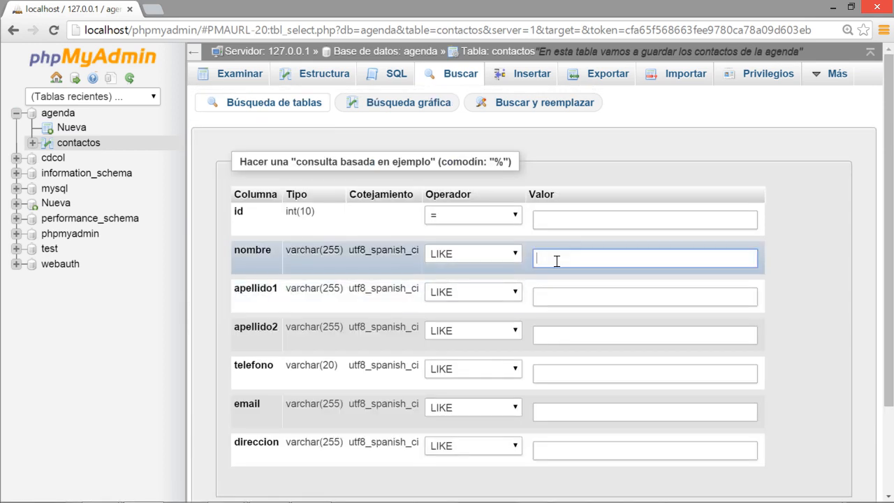
text(J)
scroll(568, 363, down, 3)
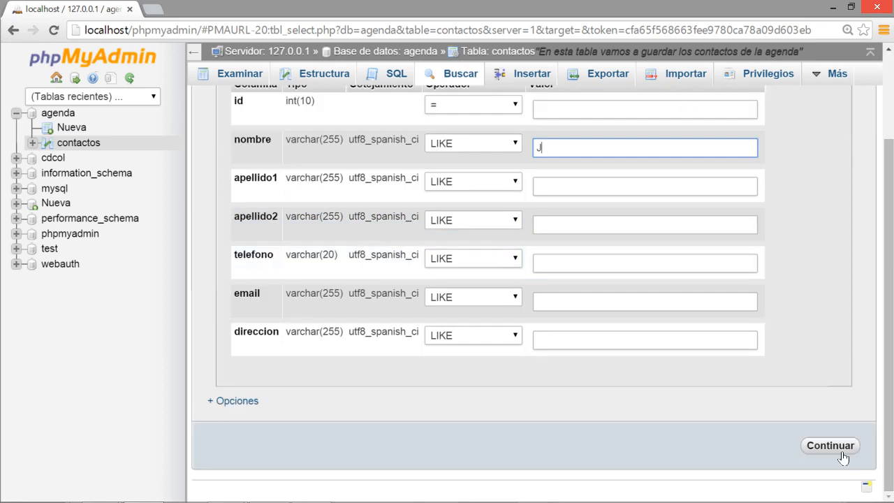
click(810, 444)
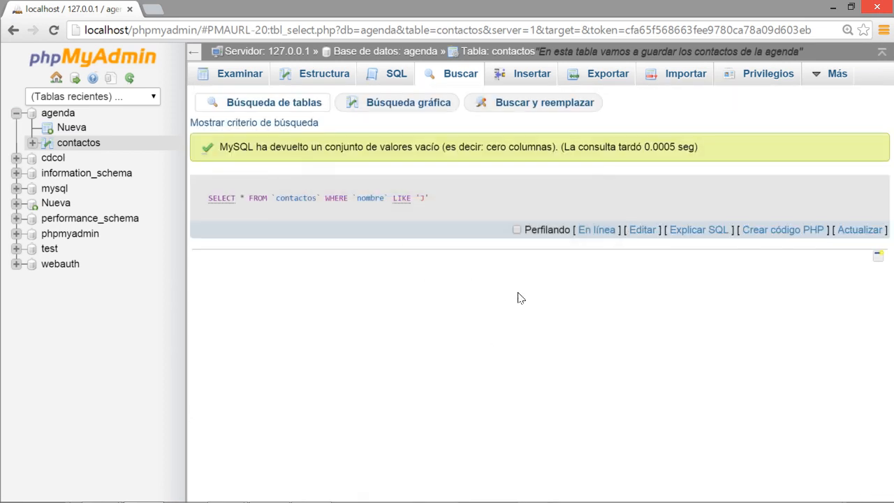
Rerun the nombre search for J with the LIKE %...% operator, returning Juan, Jaime and Jose.
click(461, 76)
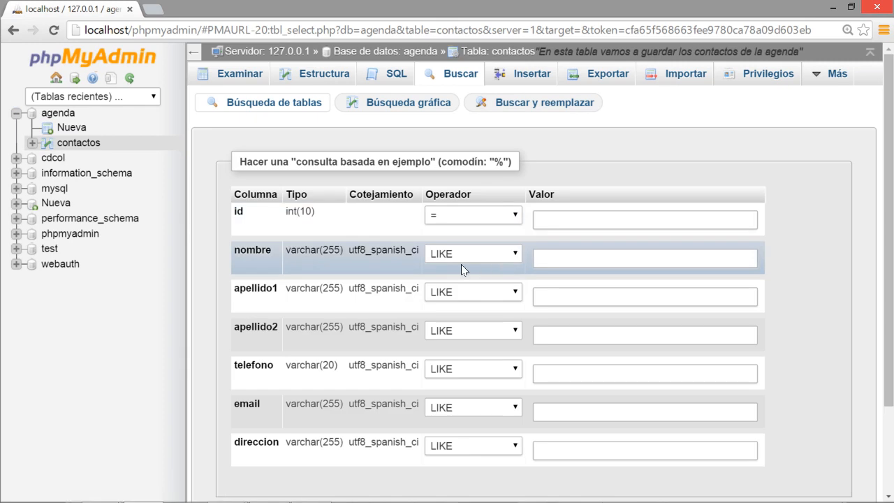
click(584, 254)
text(J)
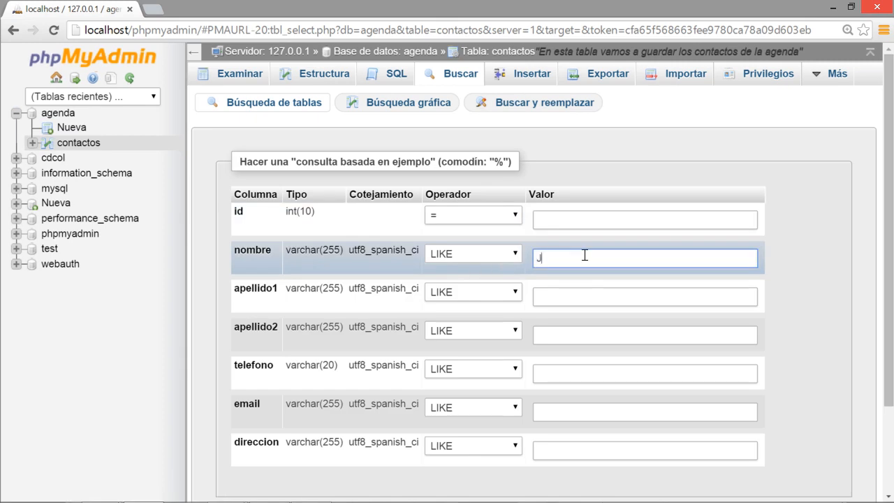
click(508, 255)
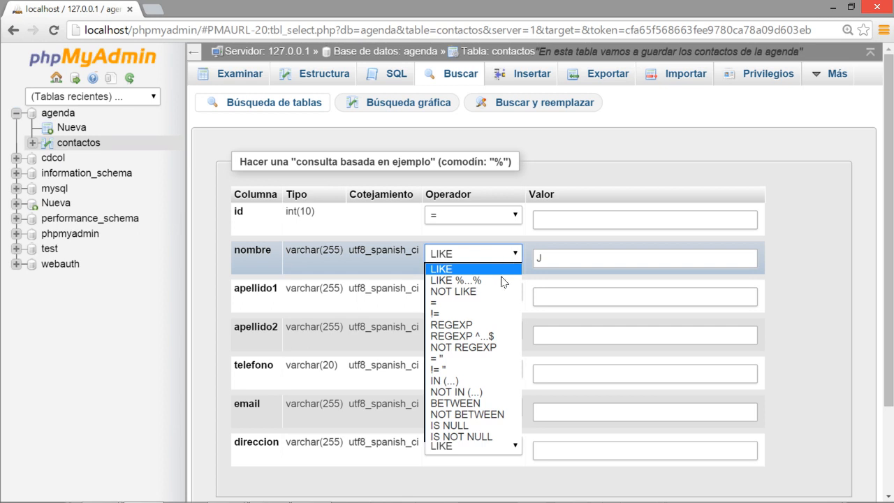
click(502, 280)
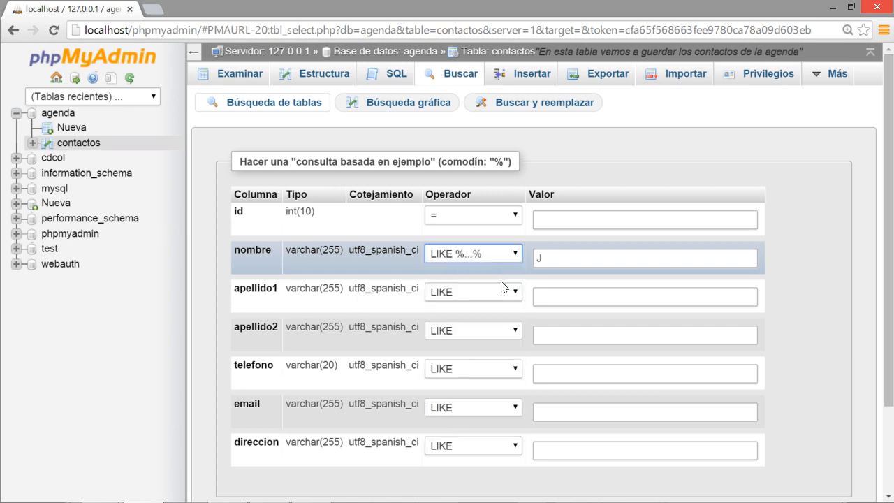
click(557, 257)
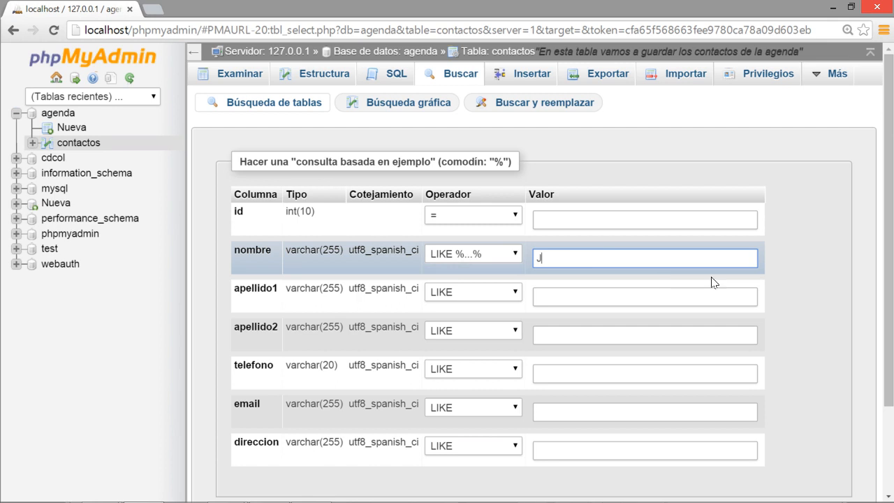
scroll(782, 277, down, 3)
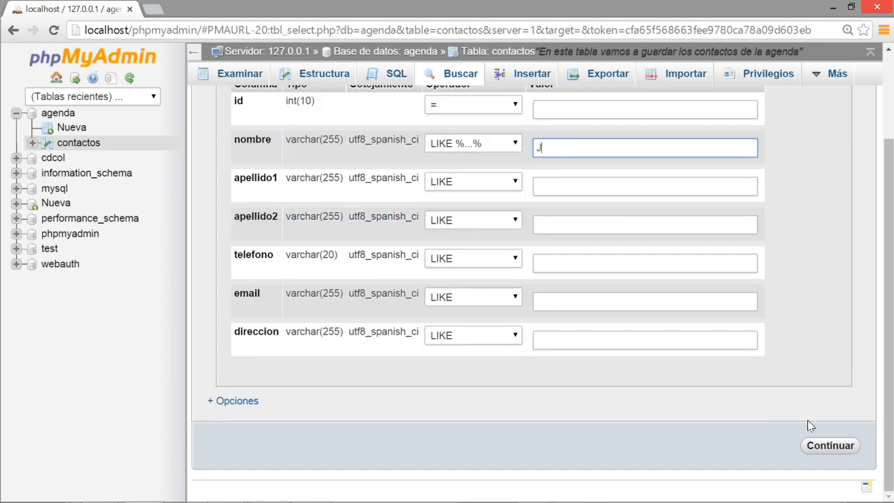
click(828, 445)
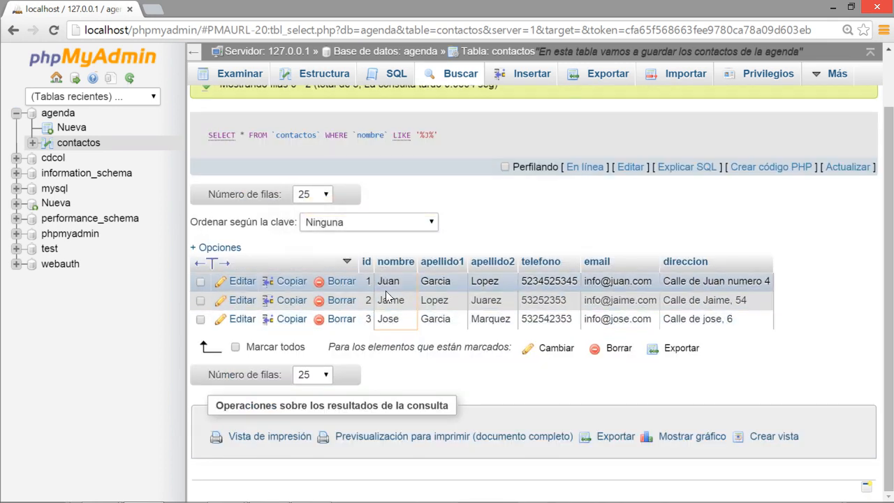
scroll(419, 265, up, 1)
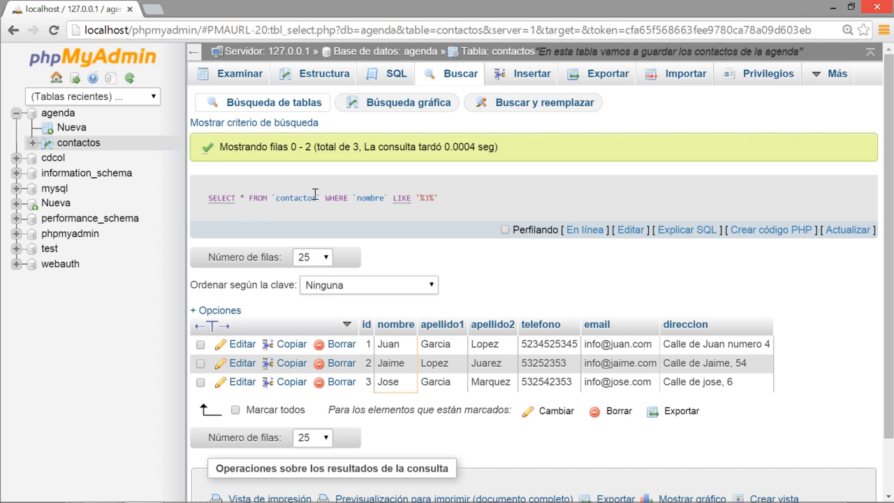
drag(320, 196, 434, 224)
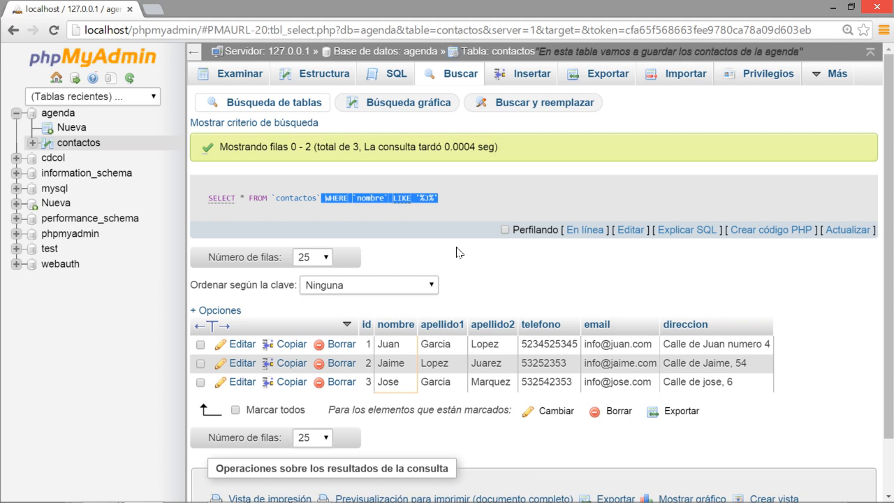
click(450, 239)
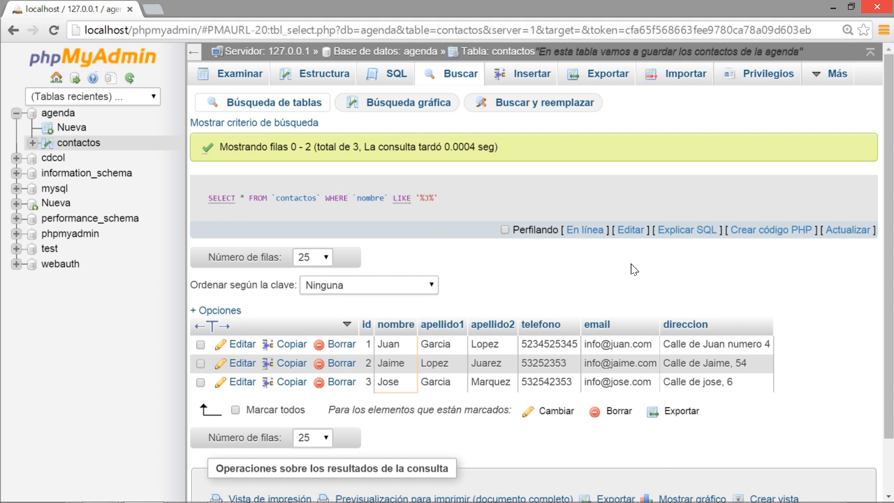
key(alt+Tab)
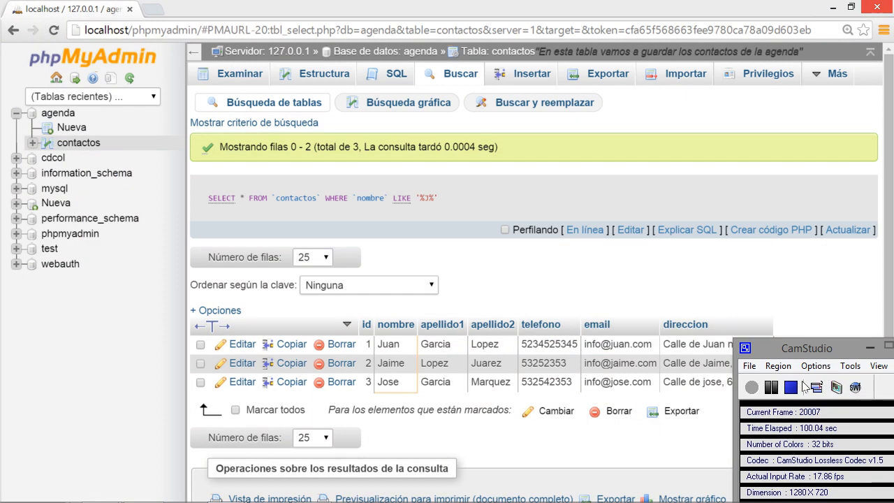
click(754, 285)
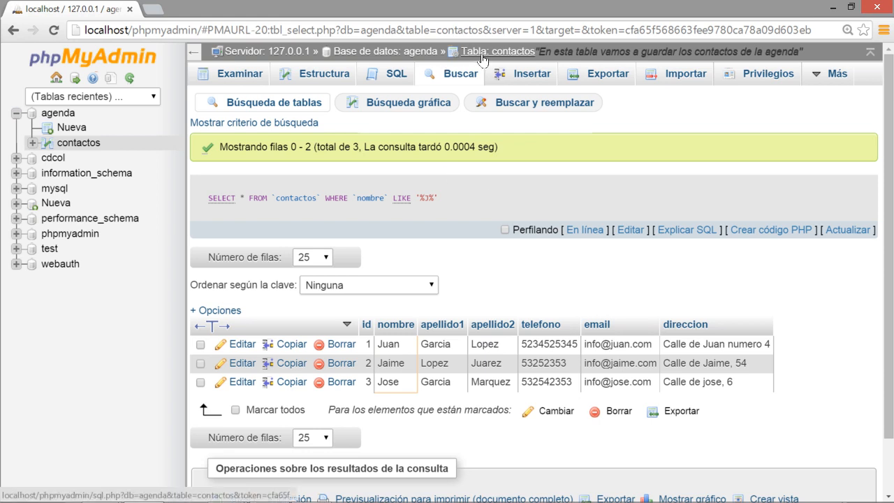
Open the agenda database's Privilegios page, listing three root accounts with ALL PRIVILEGES.
click(397, 56)
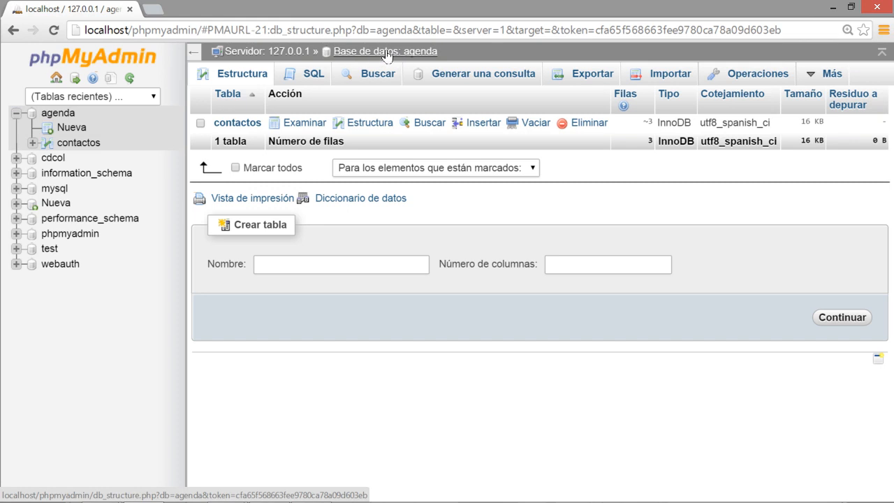
click(60, 113)
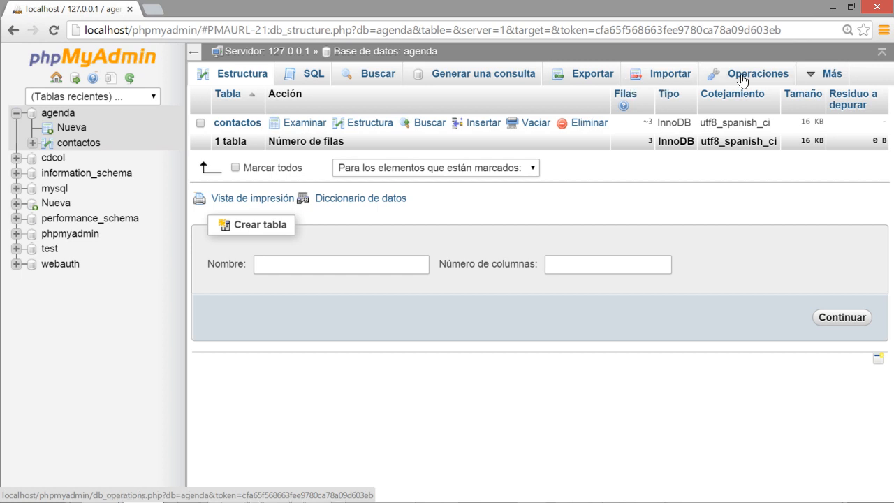
mouse_move(808, 75)
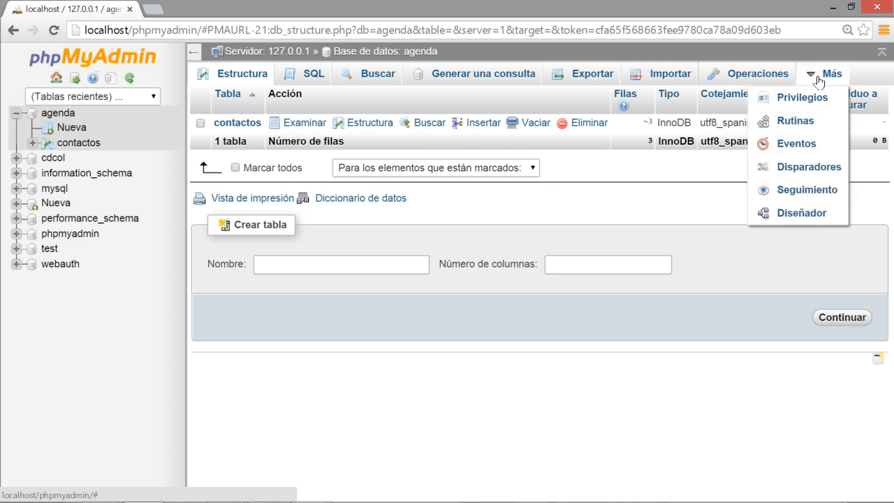
click(798, 97)
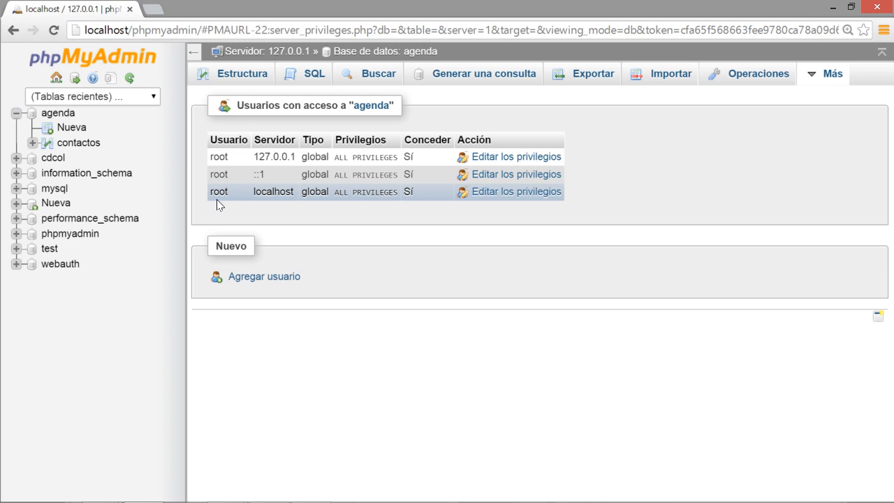
Start a new user named agendausuario with host set to Local (localhost).
click(272, 277)
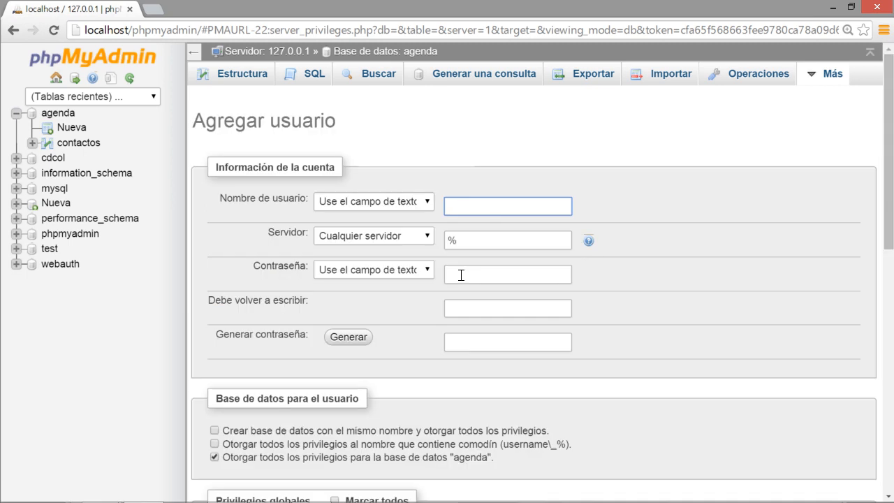
click(515, 165)
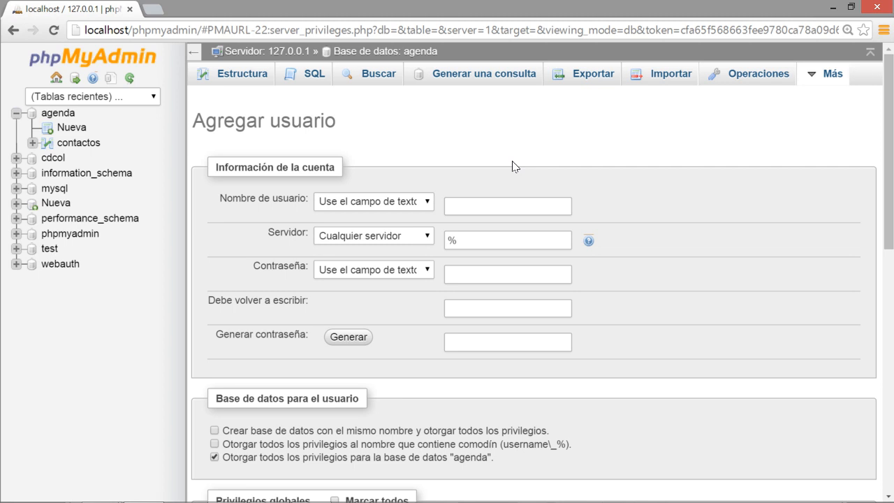
click(484, 205)
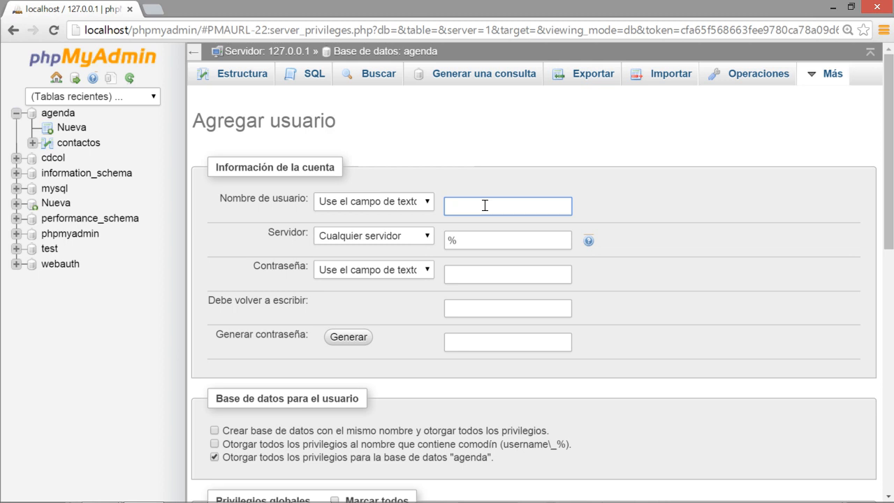
text(agendausuario)
click(426, 238)
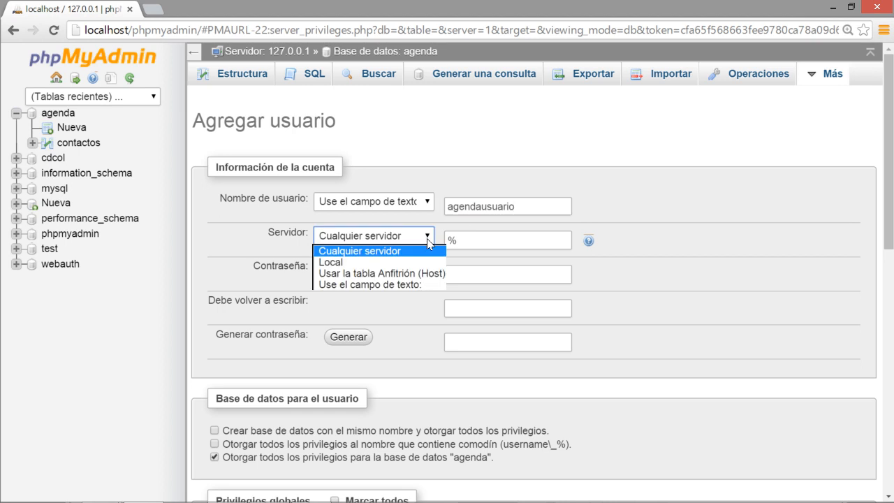
click(423, 261)
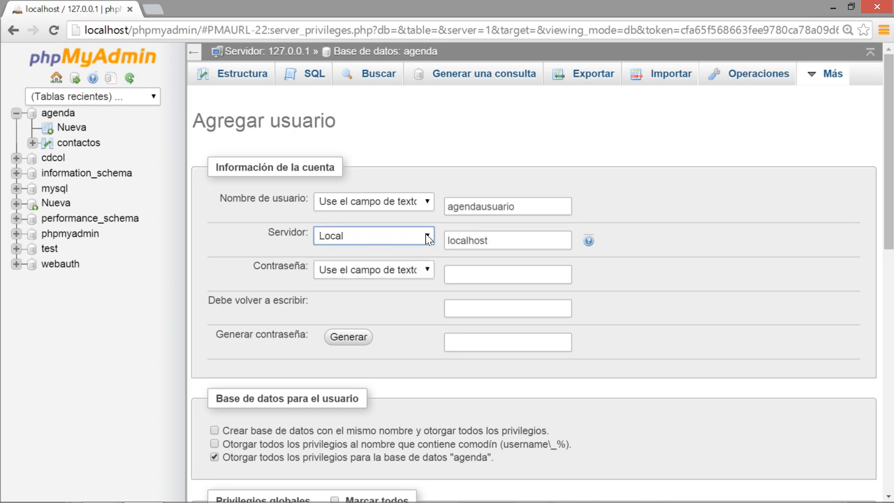
double_click(490, 239)
click(664, 258)
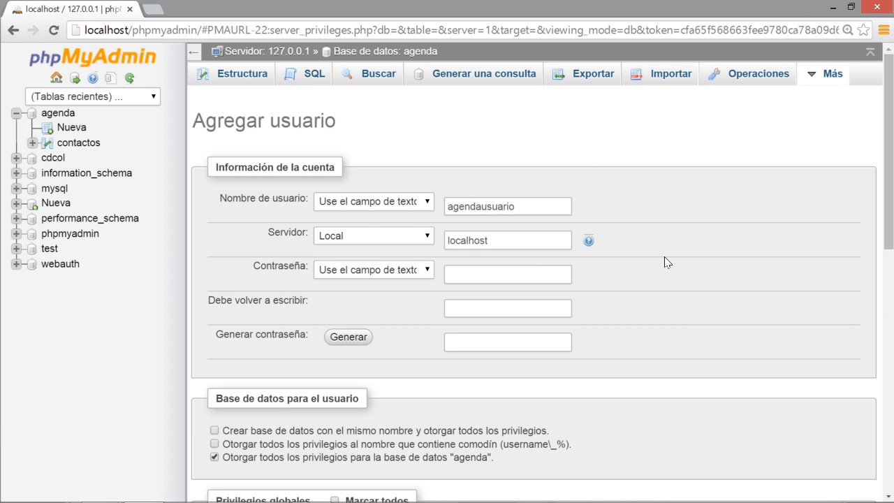
Enter the account password in Contraseña and again in the re-type field.
click(539, 268)
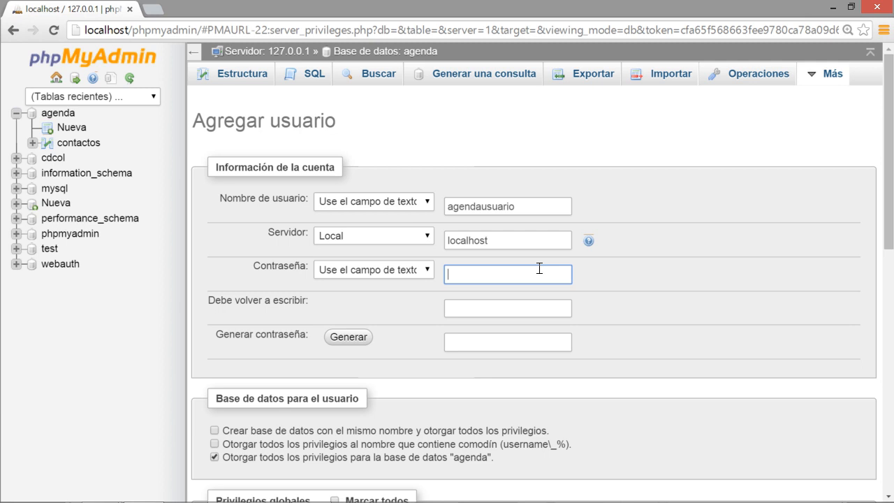
text(••••••••••••••)
key(Tab)
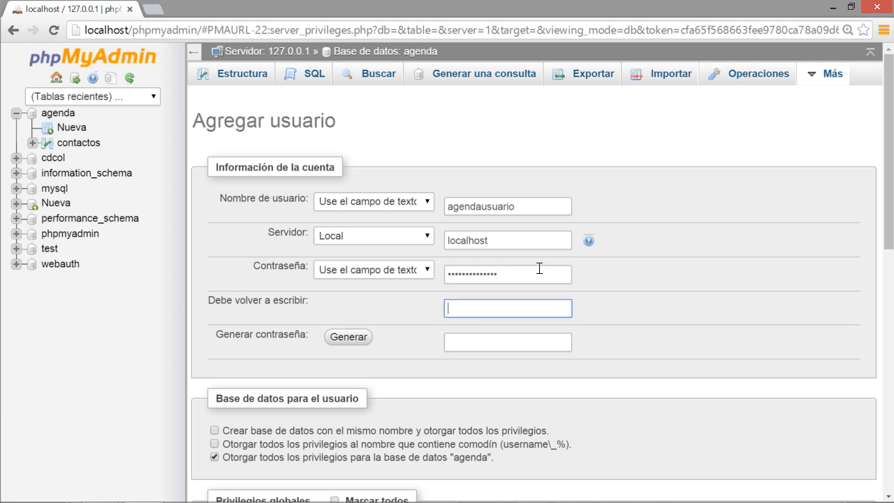
text(••••••••••••••)
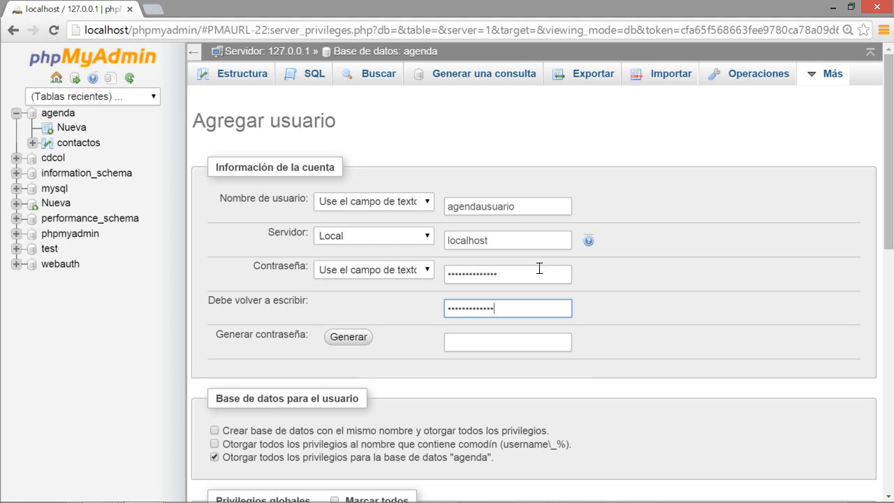
text(•)
double_click(473, 274)
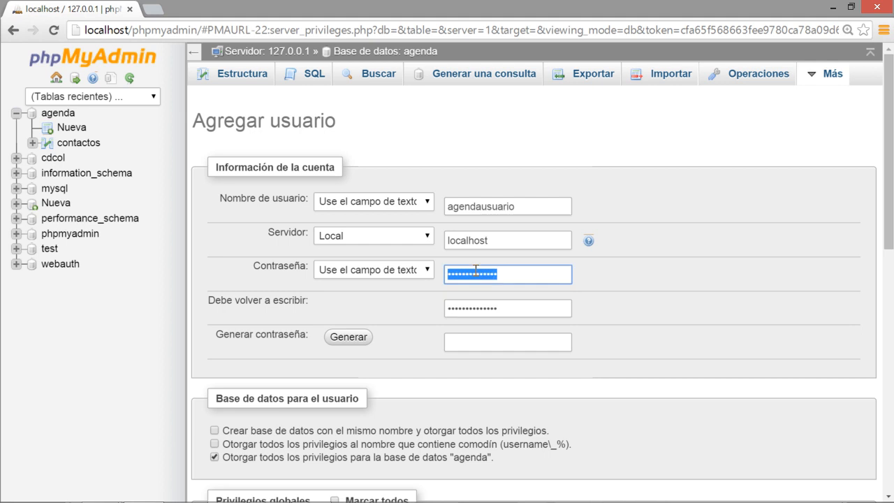
double_click(477, 304)
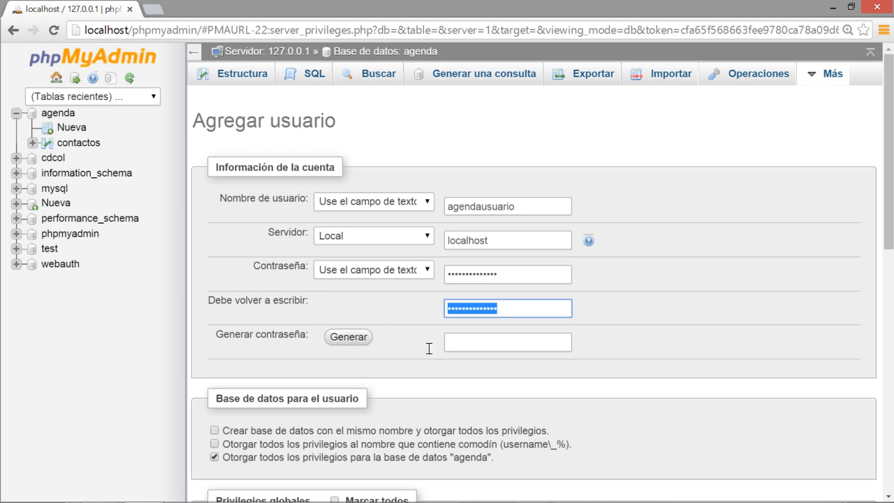
click(746, 302)
scroll(745, 302, down, 3)
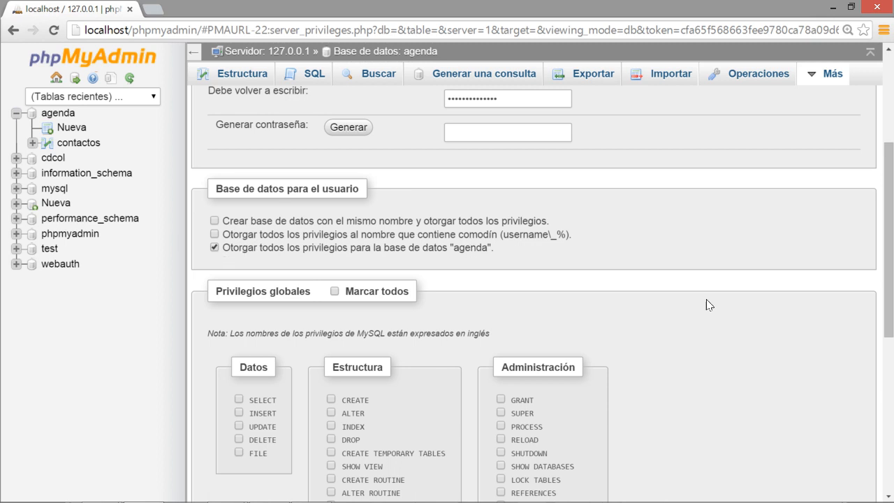
scroll(778, 300, down, 3)
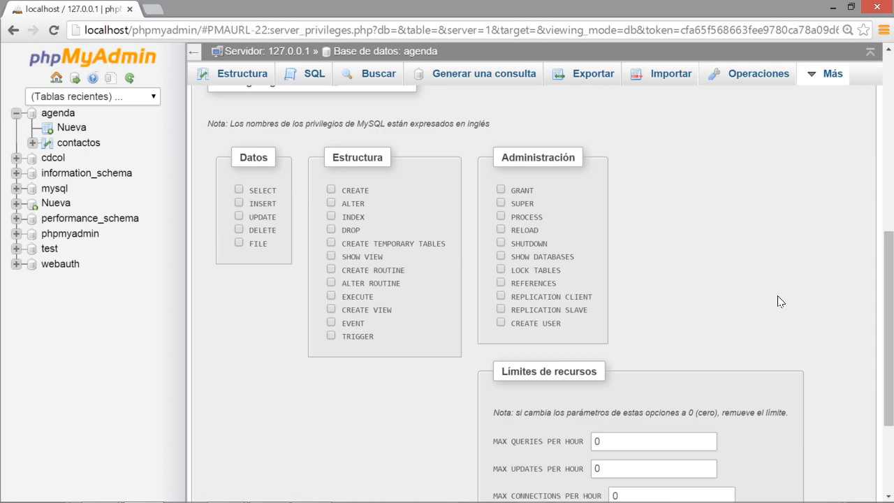
scroll(780, 301, up, 1)
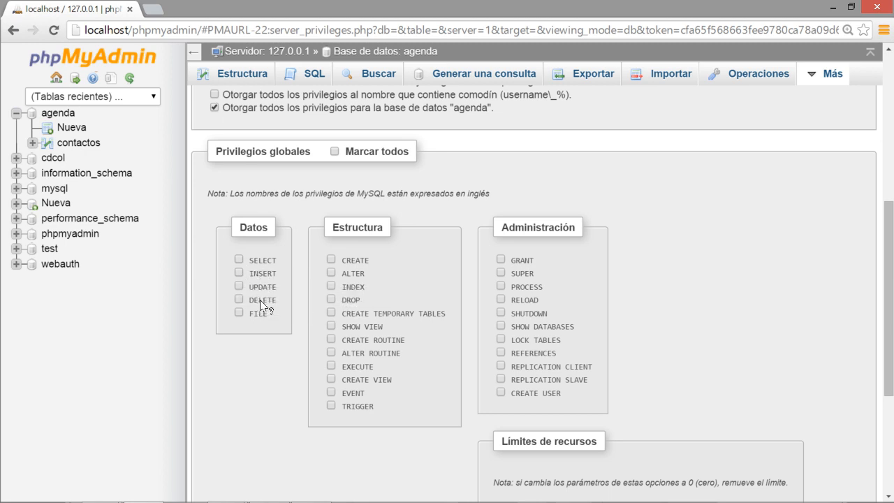
mouse_move(260, 300)
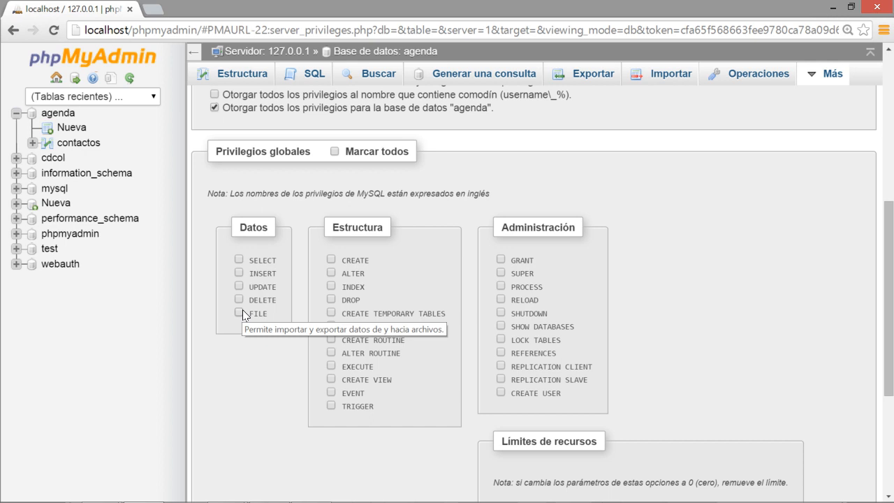
scroll(739, 306, down, 3)
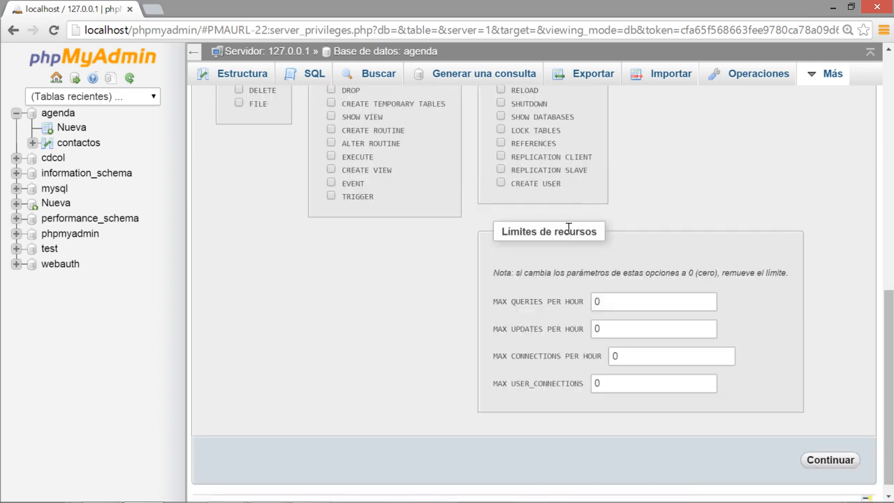
double_click(619, 299)
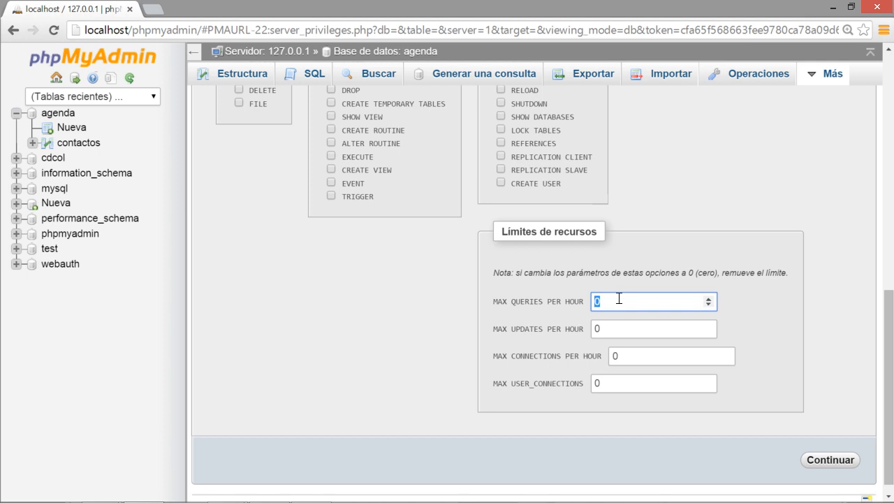
double_click(615, 322)
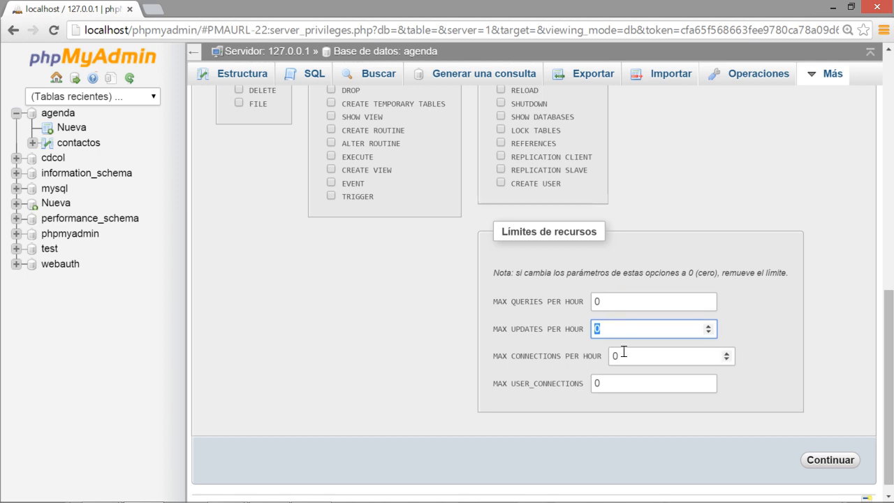
double_click(623, 352)
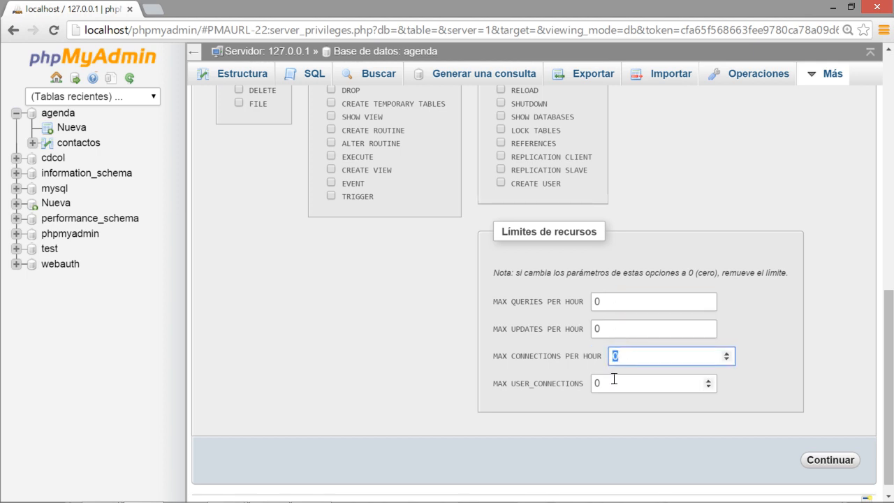
double_click(612, 380)
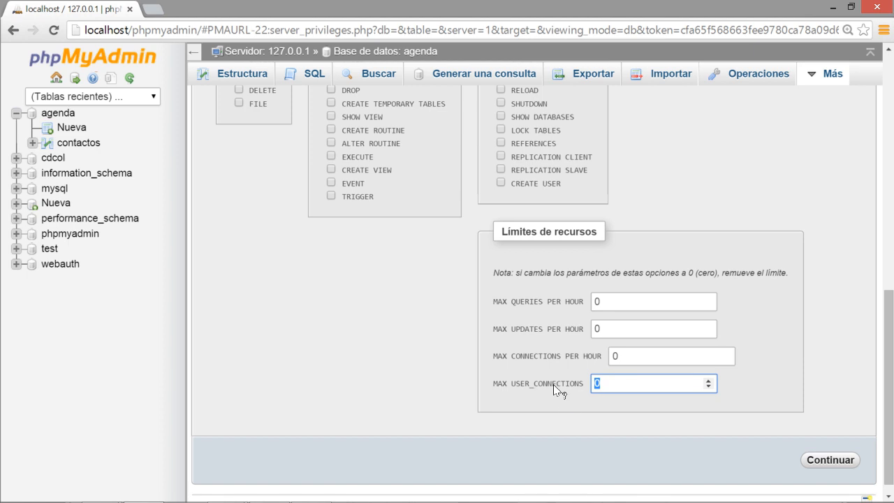
click(625, 301)
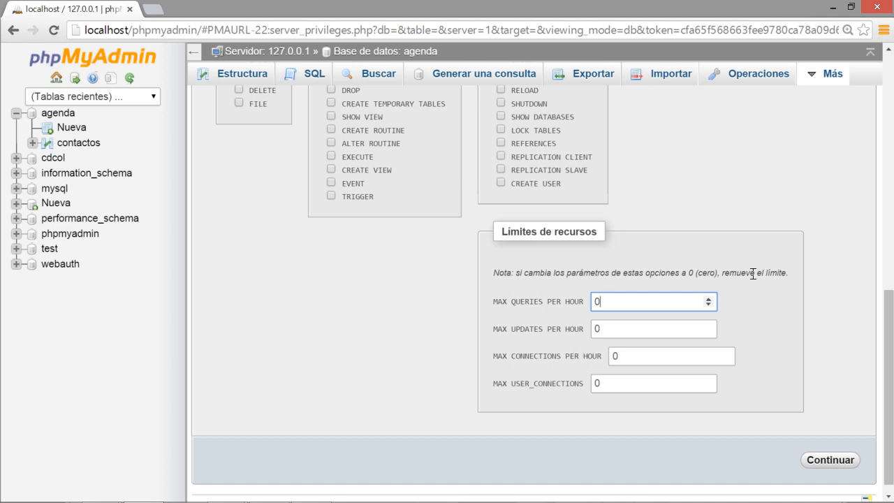
Create the agendausuario user with the entered settings.
click(816, 459)
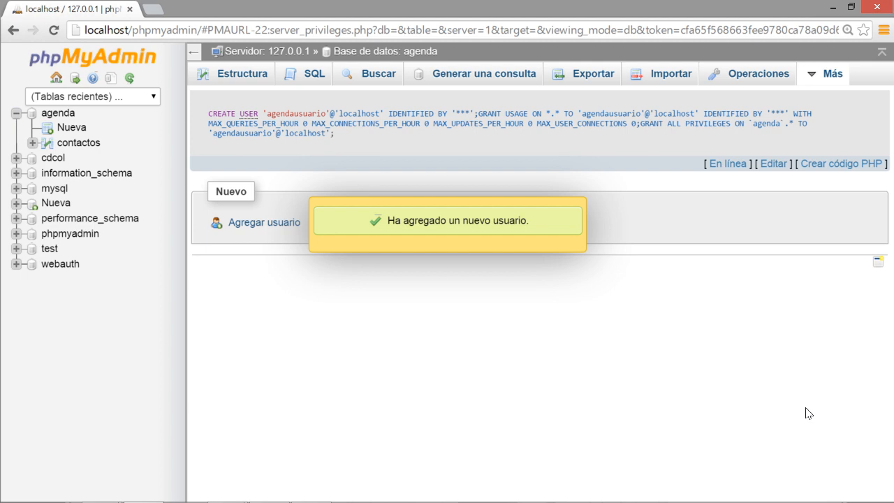
key(alt+Tab)
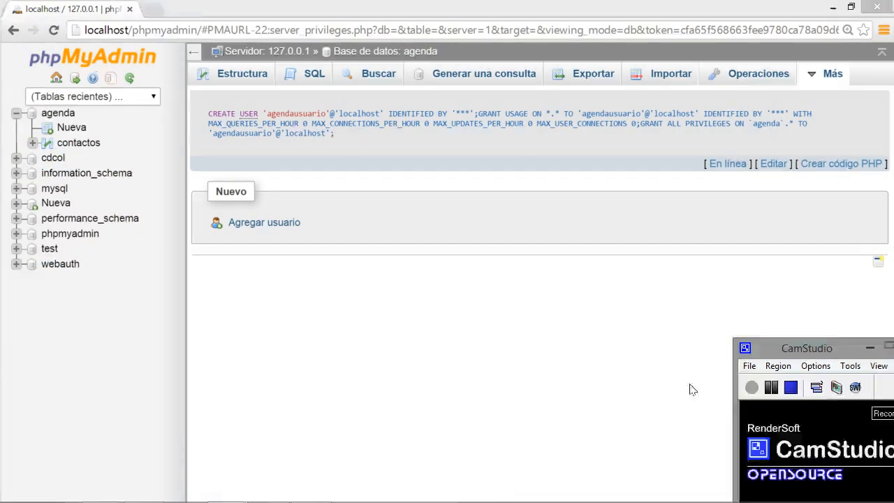
click(597, 291)
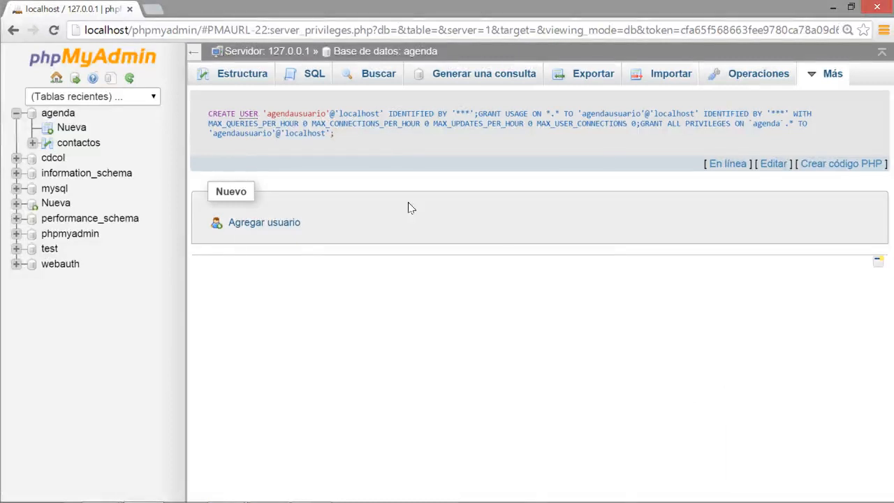
Open the SQL query editor for the contactos table in agenda.
click(358, 52)
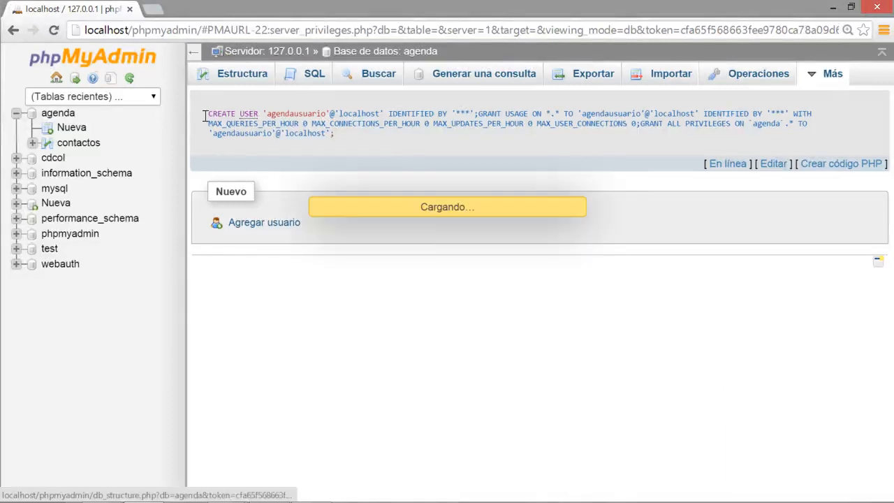
click(81, 143)
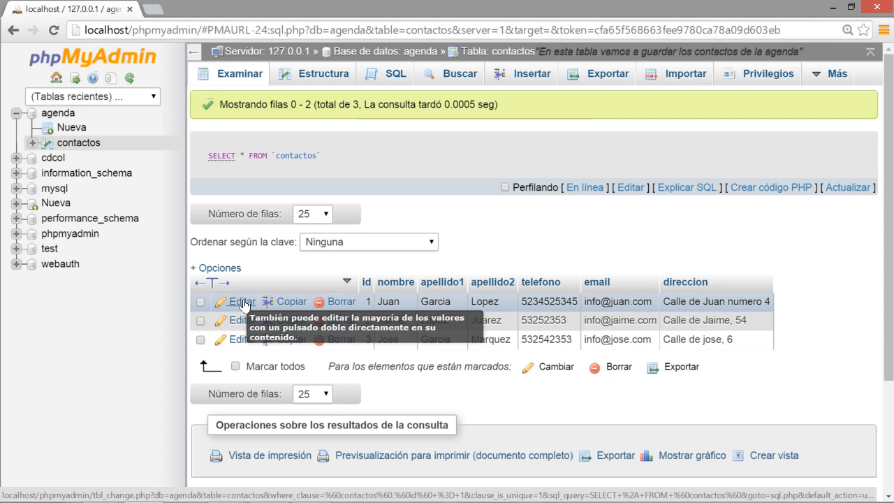
click(384, 75)
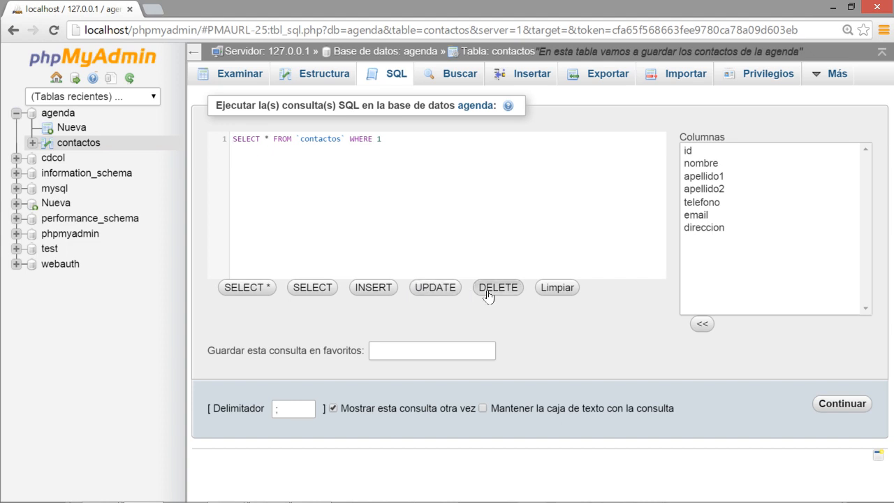
drag(394, 138, 117, 122)
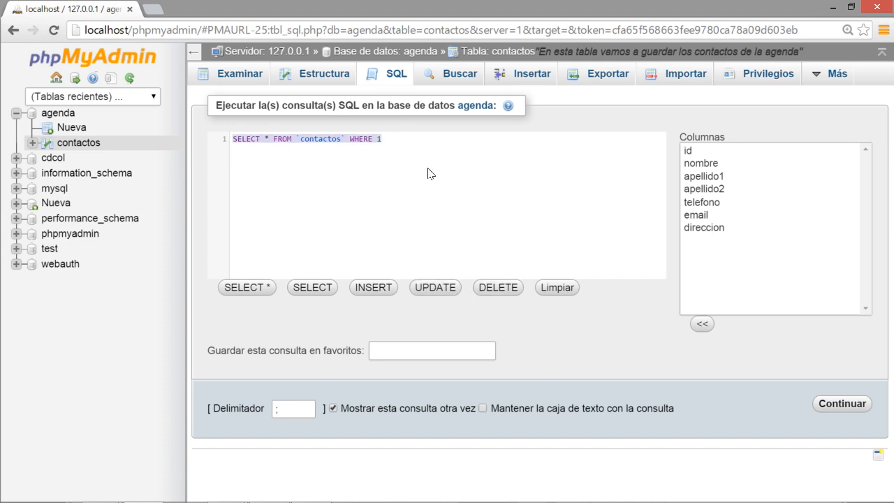
text(SELECT *)
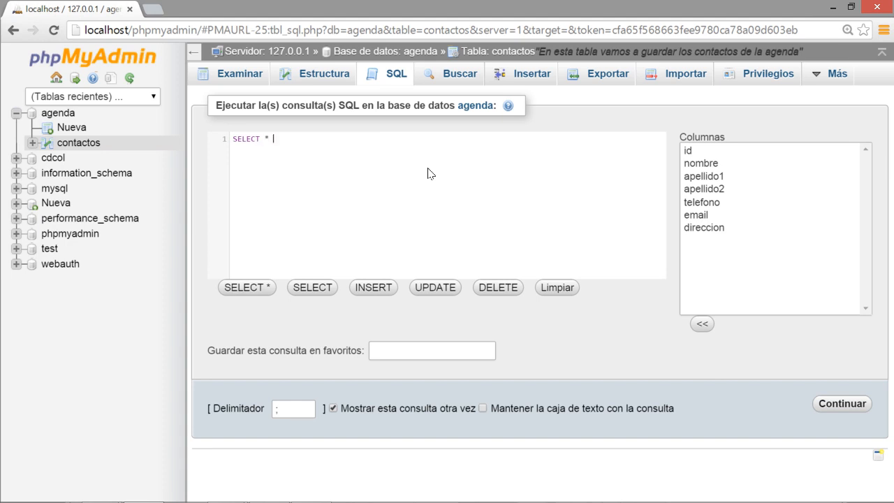
text( FROM cotnactos)
key(BackSpace)
key(BackSpace)
key(BackSpace)
key(BackSpace)
key(BackSpace)
key(BackSpace)
key(BackSpace)
key(BackSpace)
text(ontactos)
click(821, 405)
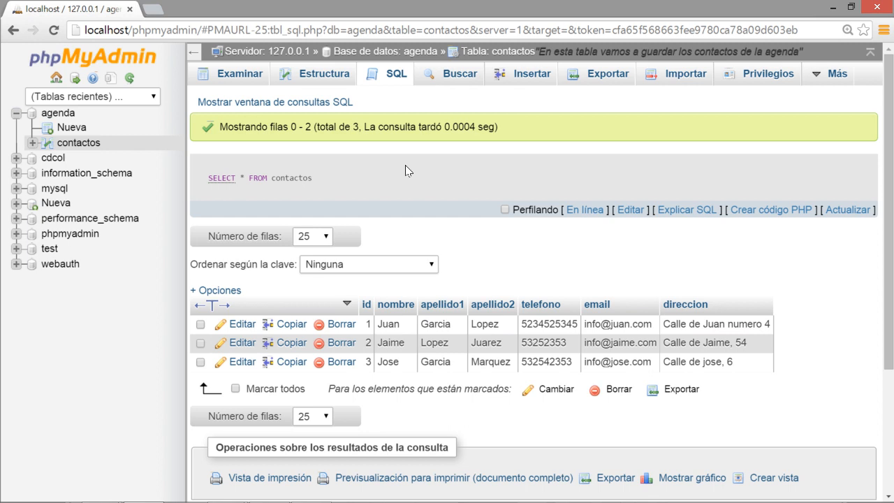
click(243, 81)
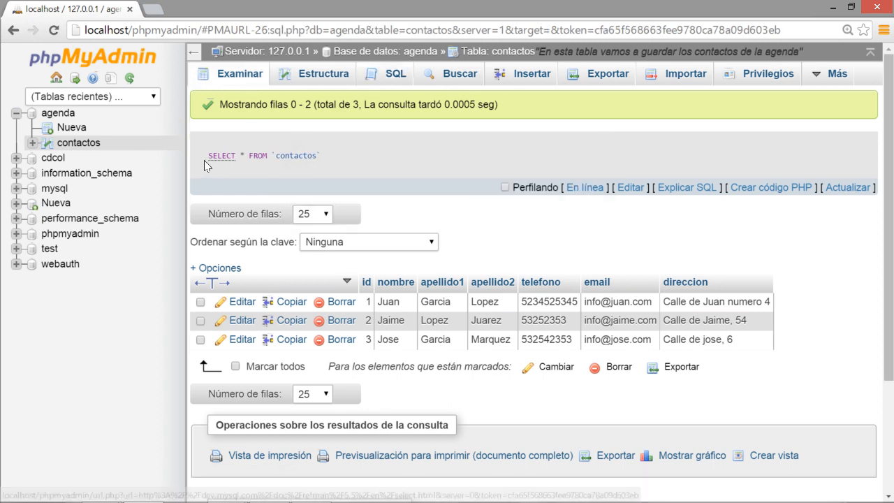
drag(207, 155, 319, 157)
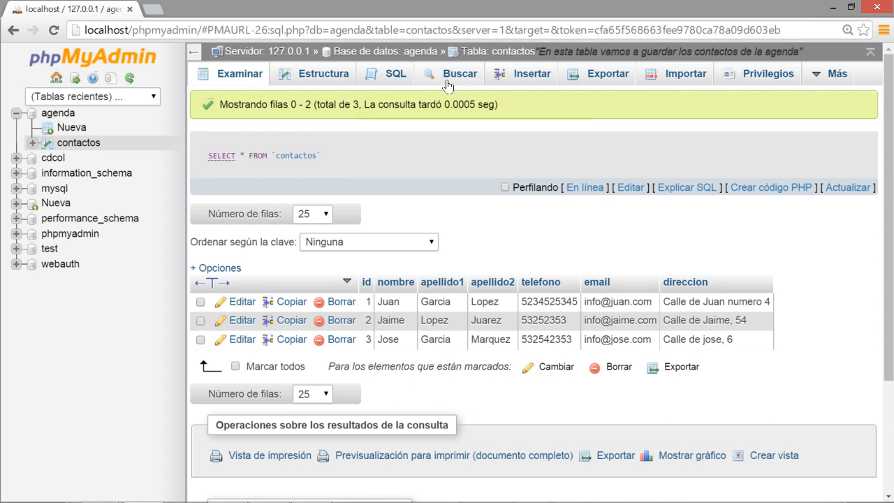
click(395, 74)
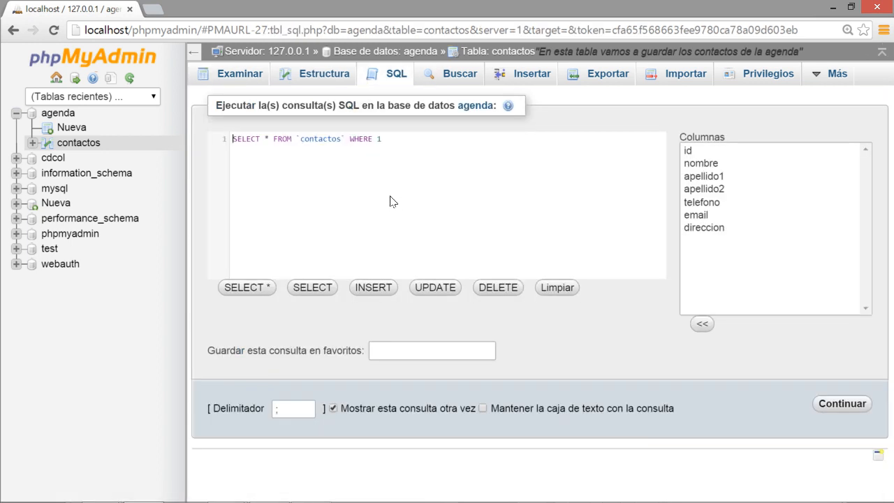
Run SELECT * FROM contactos WHERE nombre = 'Juan' in the SQL editor.
click(385, 136)
key(BackSpace)
text(nomb)
key(BackSpace)
key(BackSpace)
key(BackSpace)
key(BackSpace)
text(nombre = 'Juan)
click(428, 138)
click(838, 403)
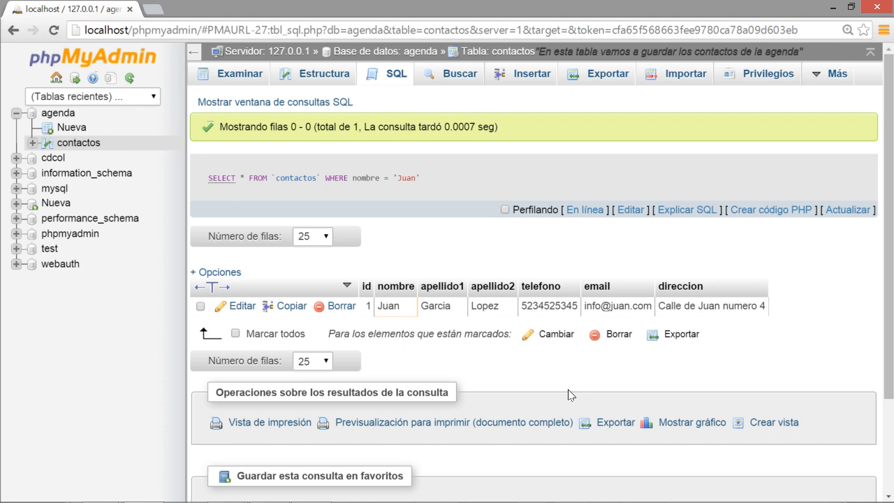
Rewrite the query as SELECT * FROM contactos ORDER BY id ASC and run it.
click(283, 102)
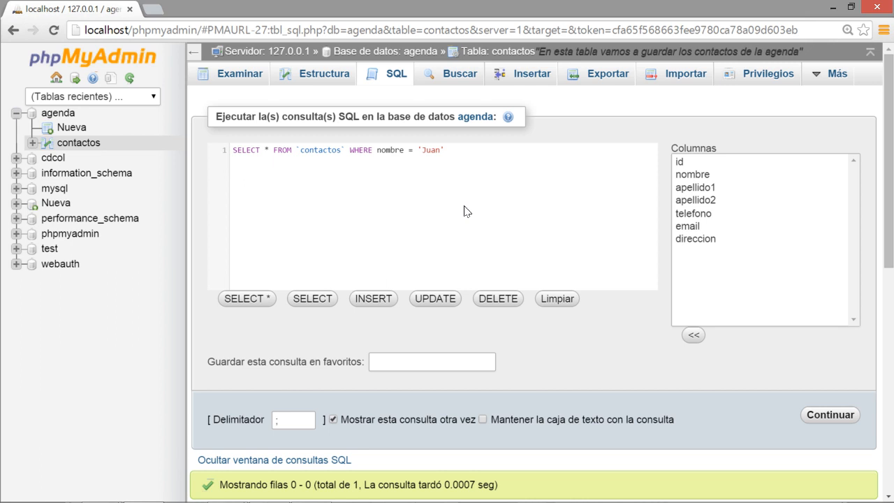
click(464, 149)
key(BackSpace)
key(BackSpace)
key(BackSpace)
key(BackSpace)
key(BackSpace)
key(BackSpace)
key(BackSpace)
key(BackSpace)
key(BackSpace)
key(BackSpace)
key(BackSpace)
key(BackSpace)
key(BackSpace)
key(BackSpace)
key(BackSpace)
key(BackSpace)
key(BackSpace)
key(BackSpace)
key(BackSpace)
key(BackSpace)
text(OR)
key(BackSpace)
text(DER)
key(BackSpace)
key(BackSpace)
key(BackSpace)
text(RDDE)
key(BackSpace)
key(BackSpace)
text(ER BY id ASC)
click(813, 416)
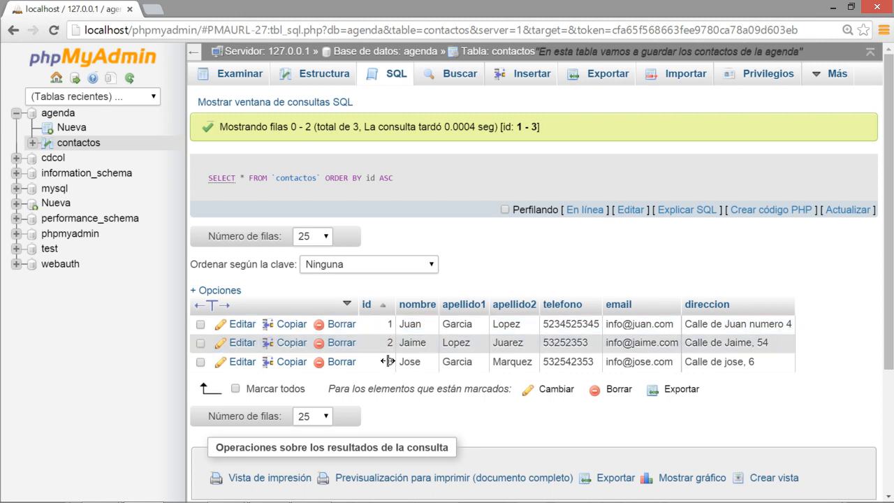
Change the sort to ORDER BY id DESC and run the query.
click(291, 103)
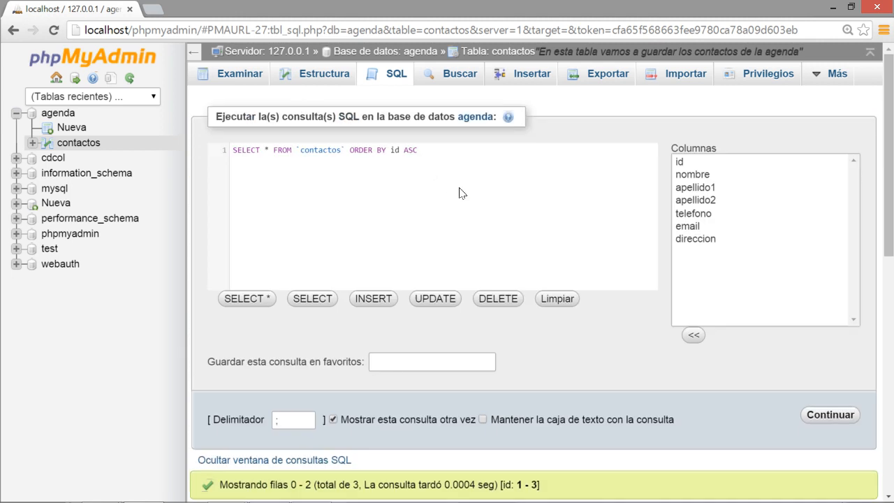
click(434, 149)
key(BackSpace)
key(BackSpace)
key(BackSpace)
text(DESC)
click(828, 416)
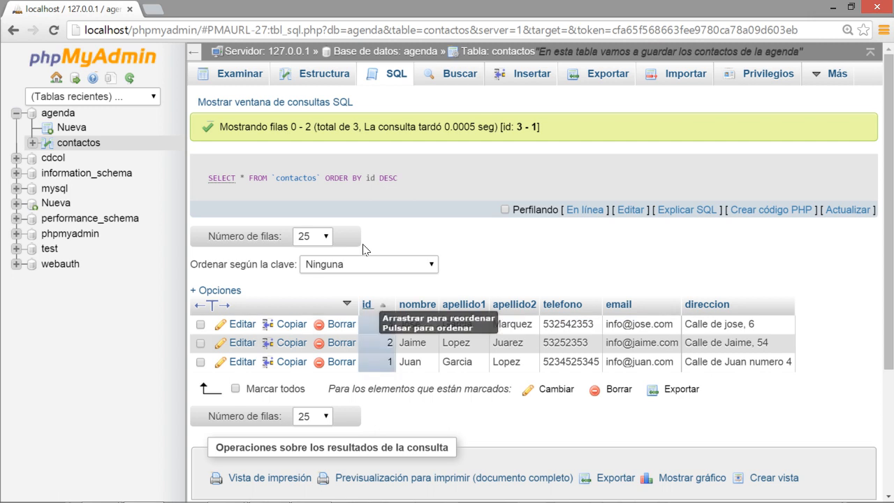
Replace id DESC with nombre ASC and run it, listing Jaime, Jose, then Juan.
click(318, 103)
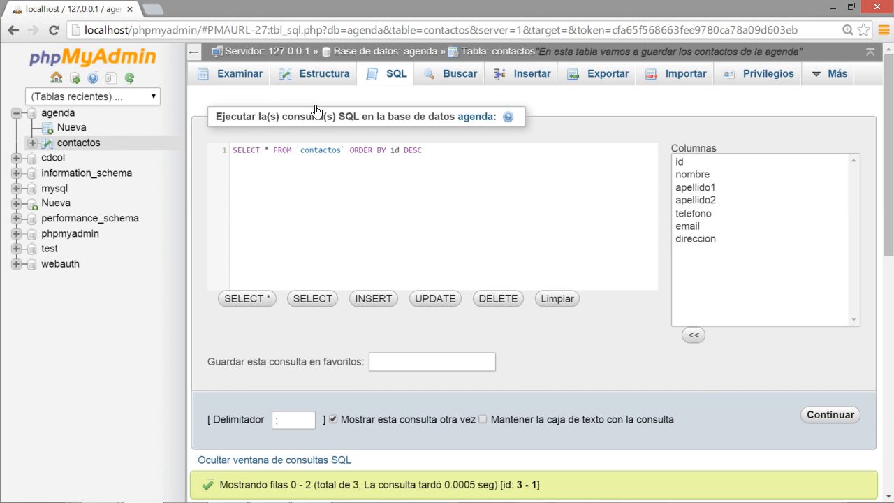
drag(386, 150, 424, 148)
key(BackSpace)
text(nombre ASC)
click(828, 415)
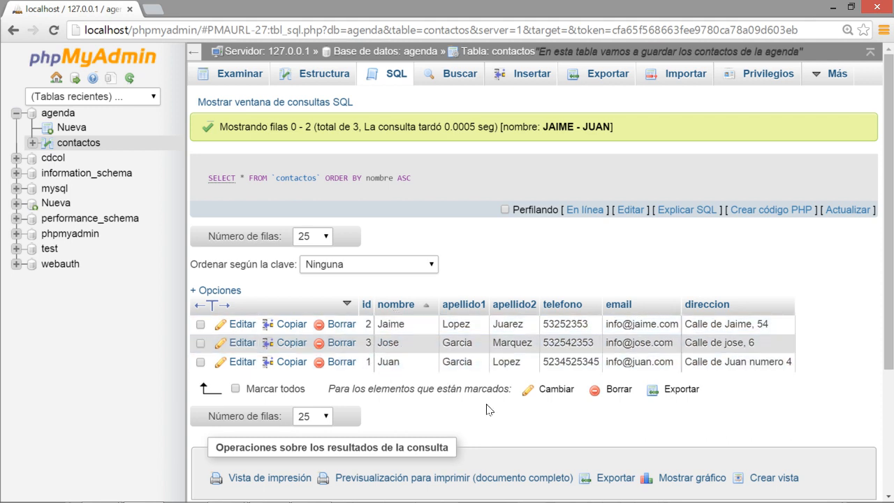
Reopen the SQL query window and select the whole 'SELECT * FROM contactos ORDER BY nombre ASC' line.
click(340, 104)
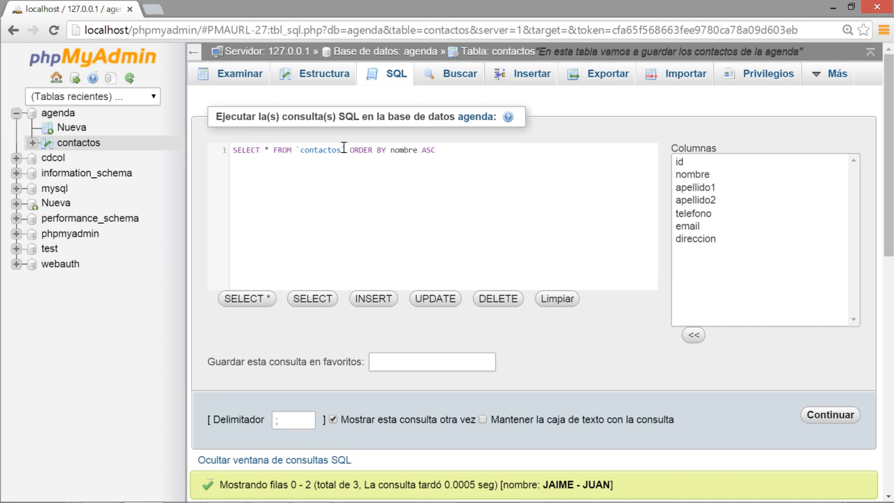
drag(345, 148, 453, 143)
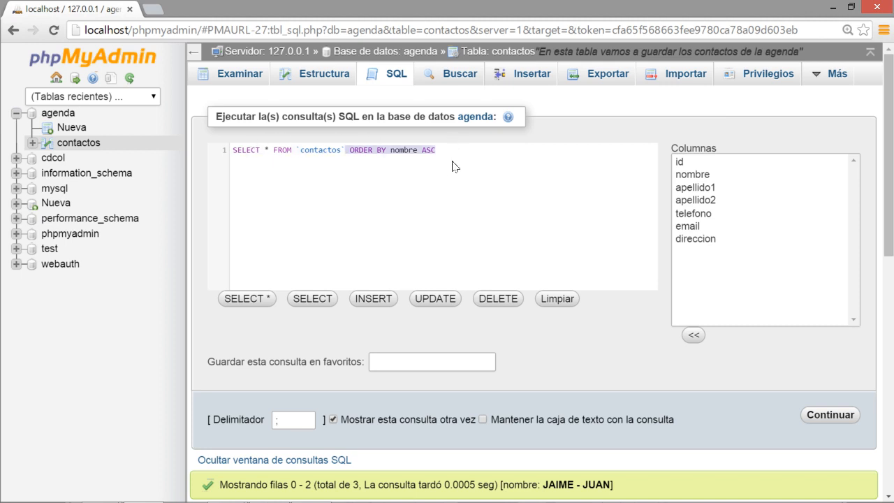
click(456, 164)
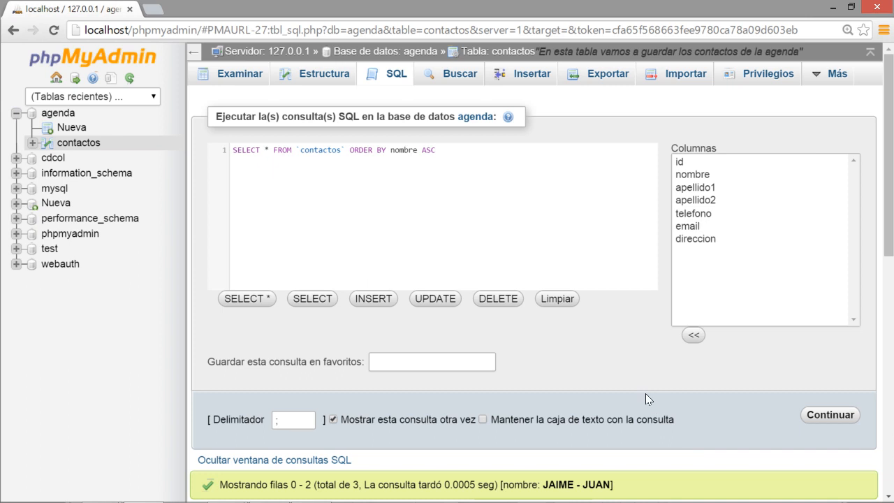
key(alt+Tab)
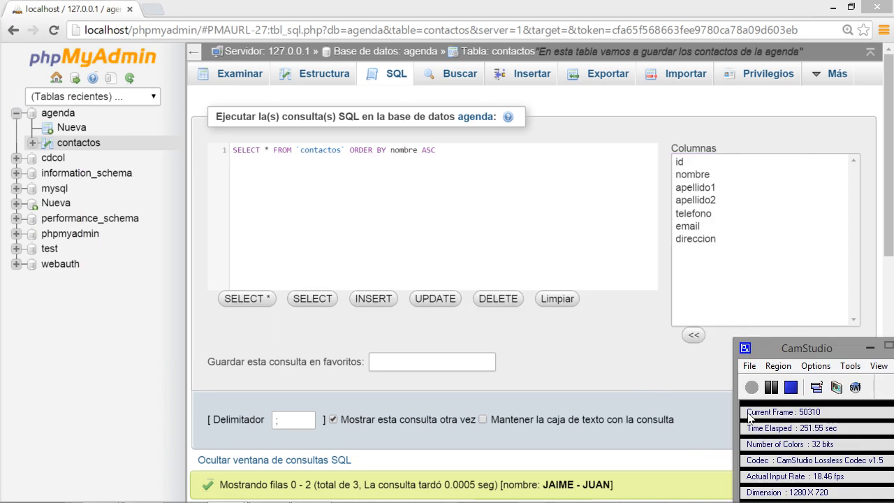
click(790, 388)
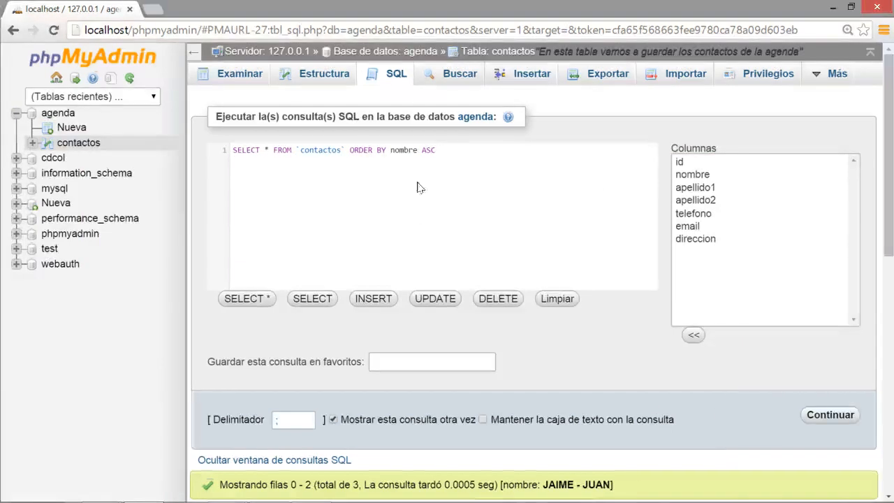
double_click(429, 150)
drag(444, 149, 204, 141)
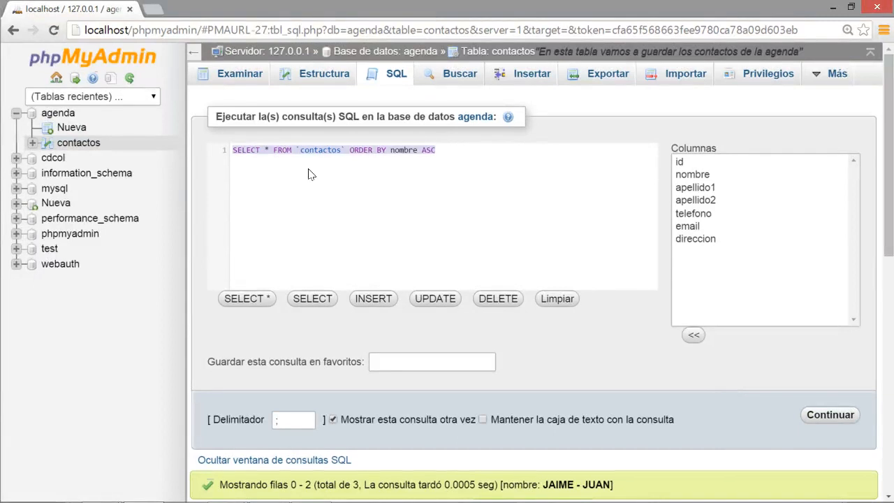
Start an INSERT INTO contactos VALUES statement with seven value slots, NULL for the id.
text(INS)
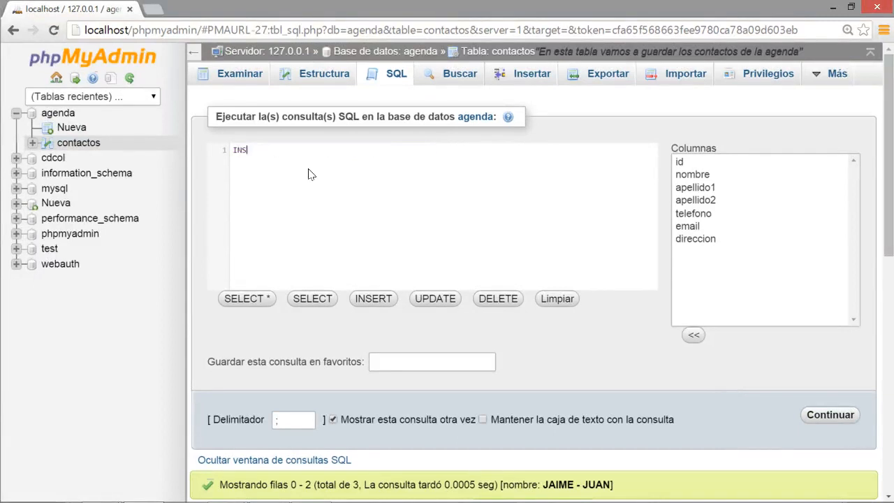
text(ERT INTO contactos VALUES ())
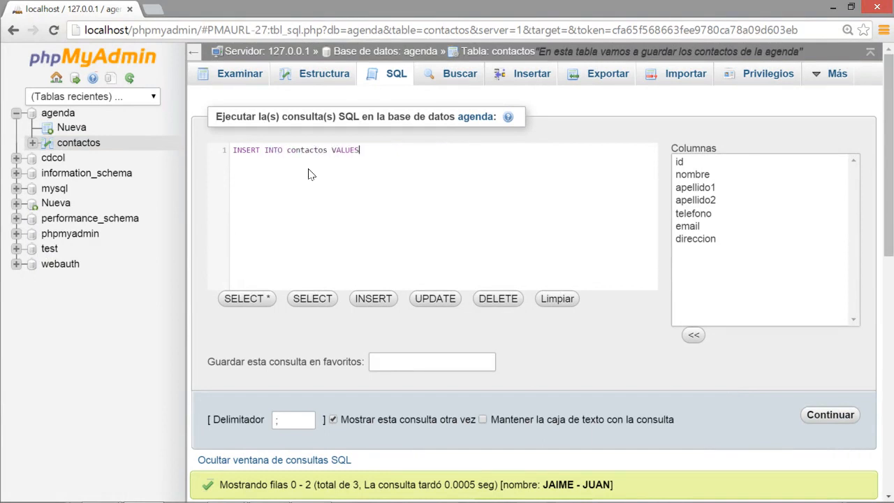
key(Left)
text(,,,,,,)
key(Left)
key(Left)
key(Left)
key(Left)
key(Left)
key(Left)
text(NULL)
Enter the new contact's first name and both surnames as quoted values, fixing a typo.
key(Right)
text('')
key(Right)
key(Right)
key(Right)
key(Right)
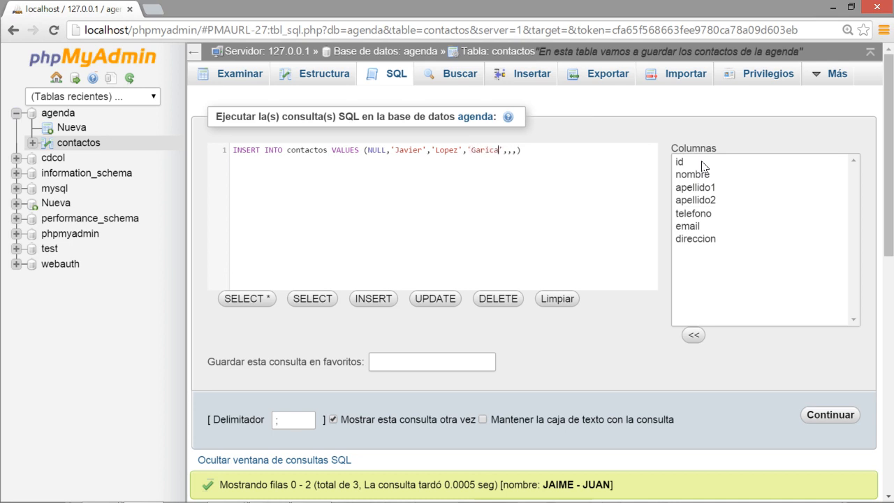
text(cia)
key(Right)
Add the phone number, e-mail and street address, end with a semicolon, and run the INSERT.
key(Right)
text('5235235)
key(Right)
key(Right)
text('info@javier-)
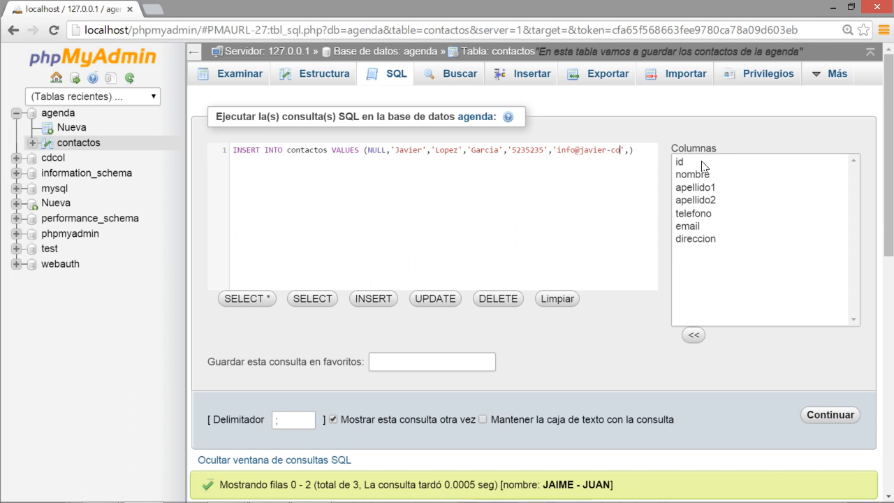
key(BackSpace)
key(Right)
text(')
text(Calle de Ja)
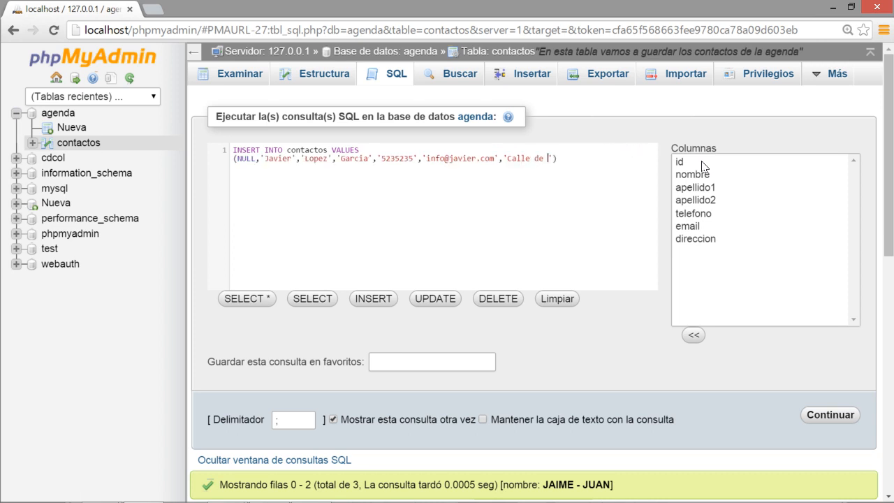
text(vier, 5'))
text(;)
click(808, 417)
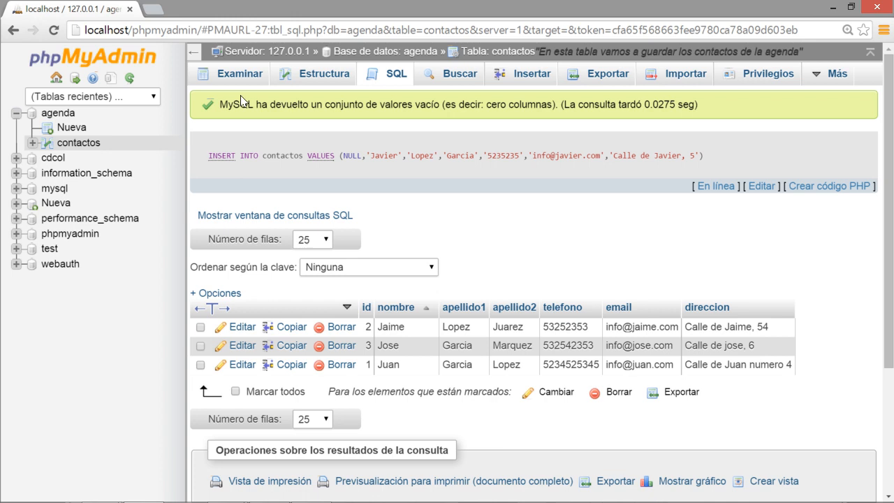
Browse contactos sorted by id ascending, showing rows 1, 2, 3 and 5.
click(223, 81)
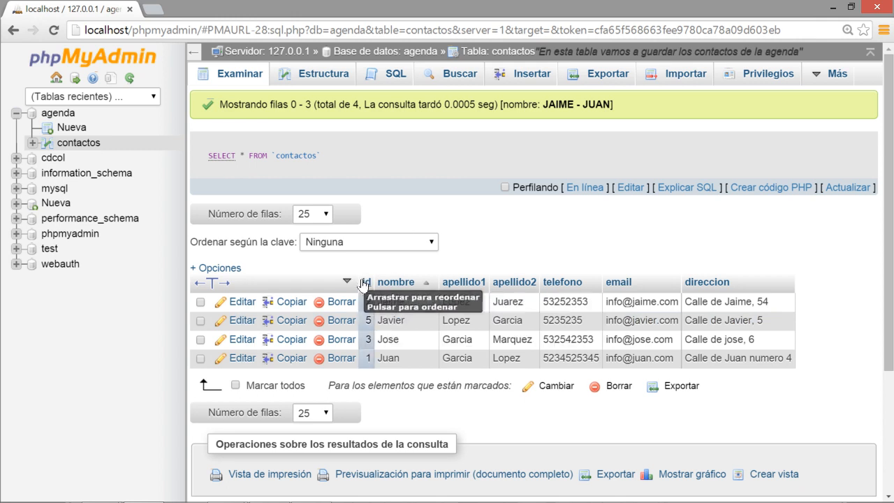
click(389, 279)
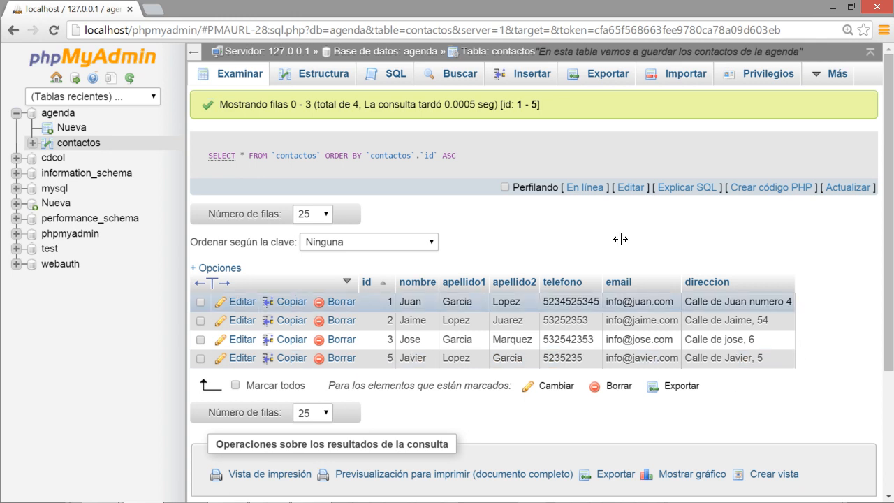
click(528, 82)
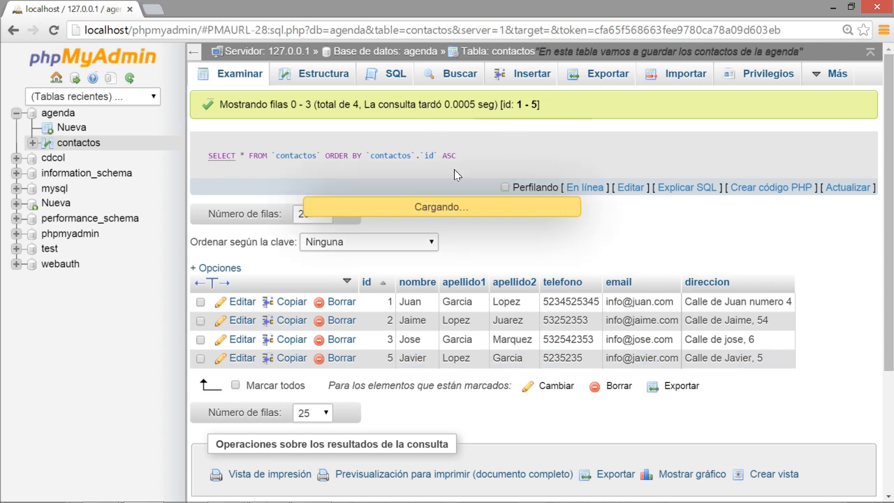
Replace the default query with INSERT INTO contactos VALUES (NULL, ...) and enter the first name.
click(377, 79)
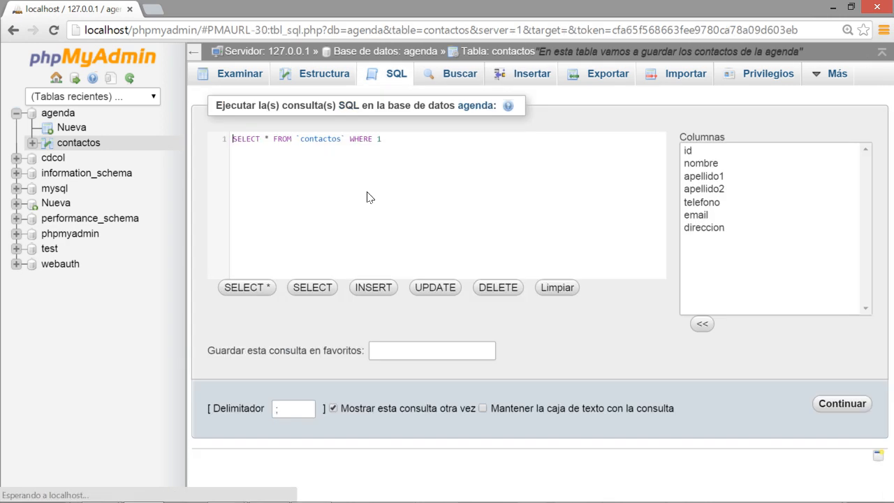
drag(397, 136, 196, 141)
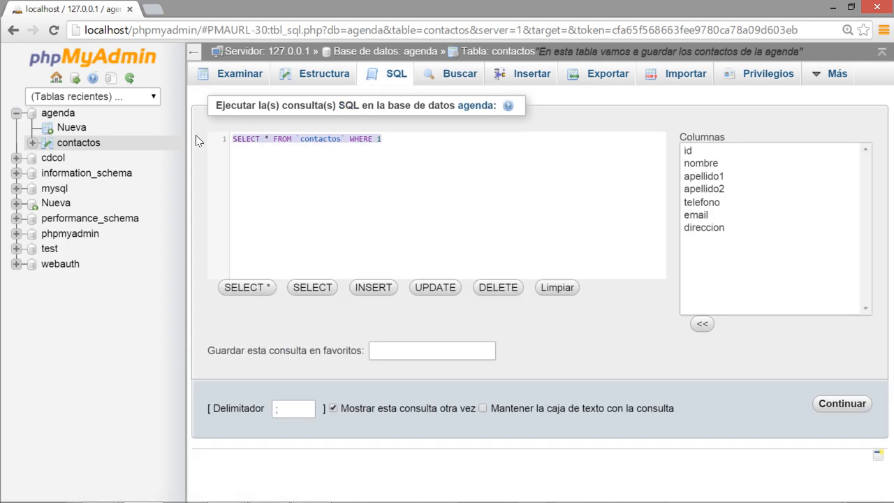
text(INSER)
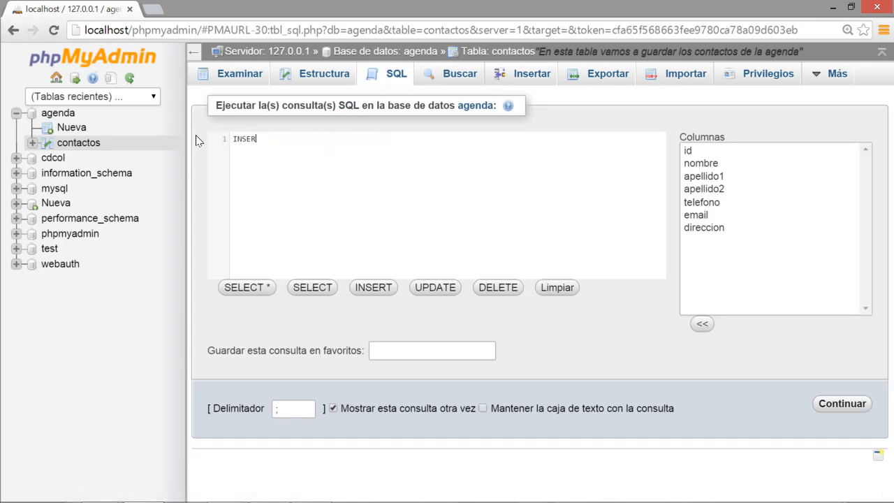
text(T INTO contactos VALUES ()
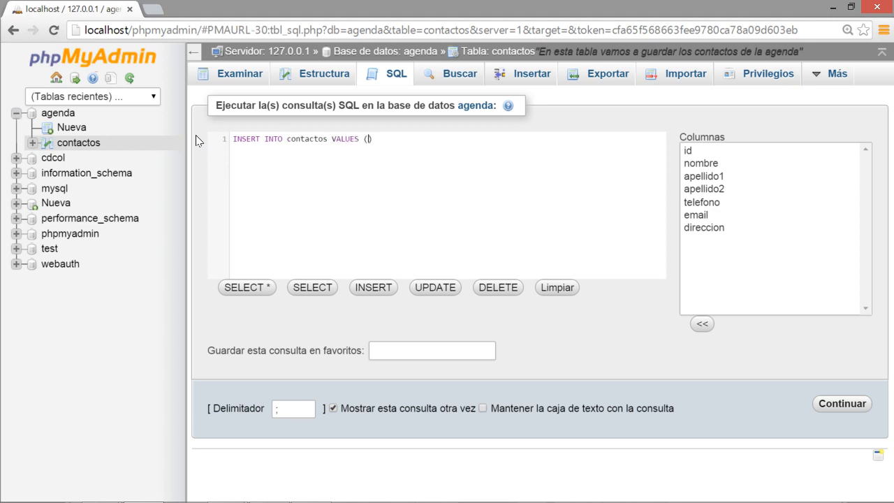
text(NULL,'','','','','','')
key(Left)
key(Left)
key(Left)
key(Left)
key(Left)
key(Left)
key(Left)
key(Left)
key(Left)
key(Left)
key(Left)
key(Left)
key(Left)
key(Left)
key(Left)
key(Left)
text(jose)
key(Left)
key(Left)
key(Left)
key(Left)
key(Delete)
text(J)
key(Delete)
key(Delete)
key(Delete)
text(acobo)
Fill in both surnames, the phone number, e-mail and street address values.
key(Right)
key(Right)
key(Right)
key(Right)
key(Right)
key(Right)
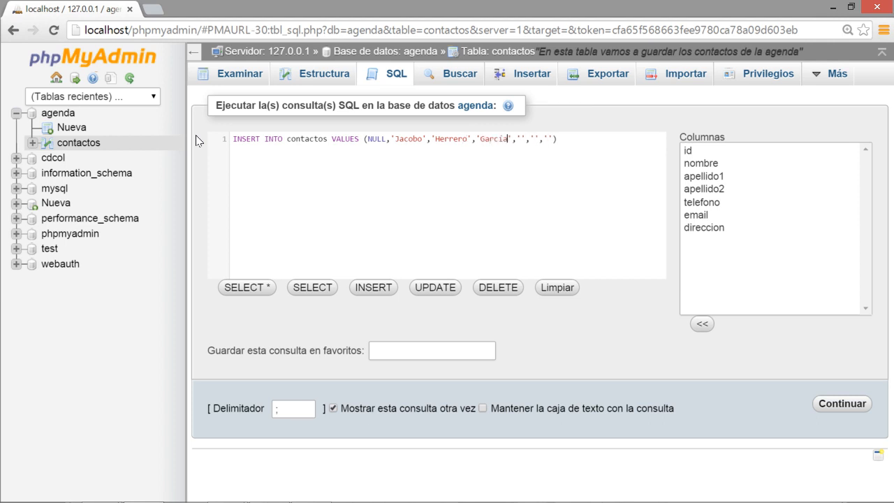
key(Right)
key(Right)
key(Right)
text(5353254)
key(Right)
key(Right)
key(Right)
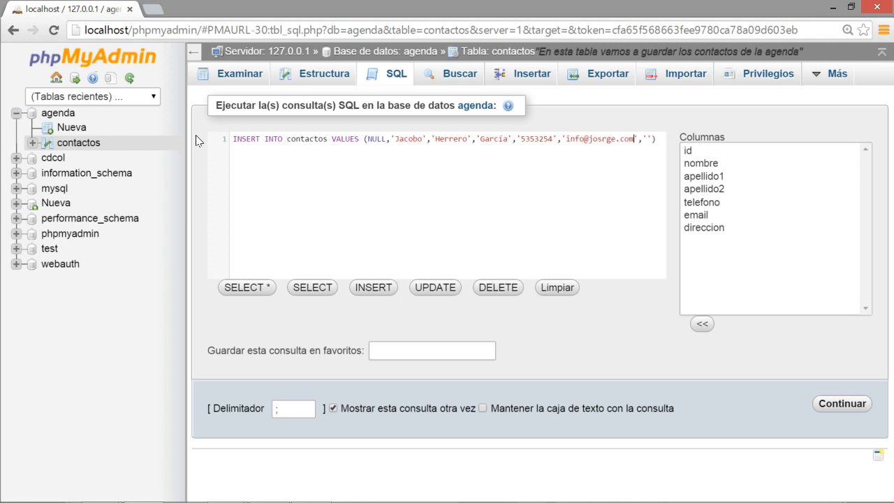
key(Right)
key(Right)
key(Right)
text(Calle de Jorhe, )
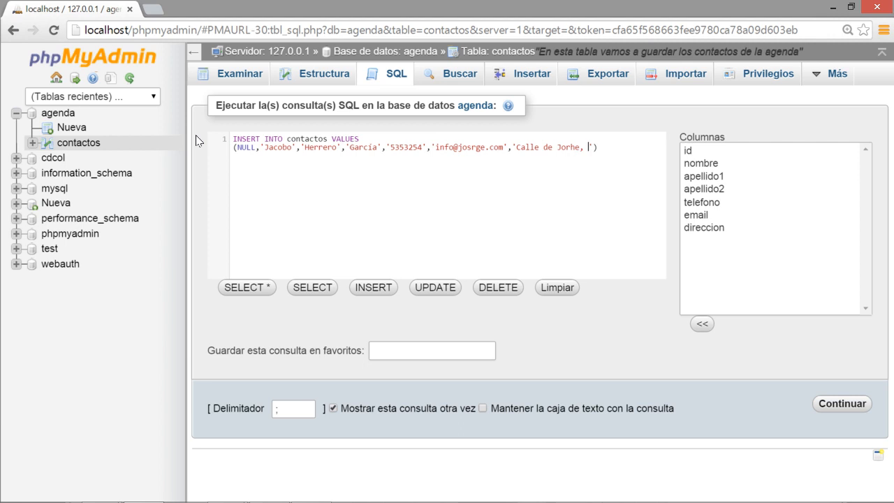
text(67)
Run the completed INSERT statement to add the contact.
click(848, 405)
double_click(249, 147)
click(255, 147)
click(843, 409)
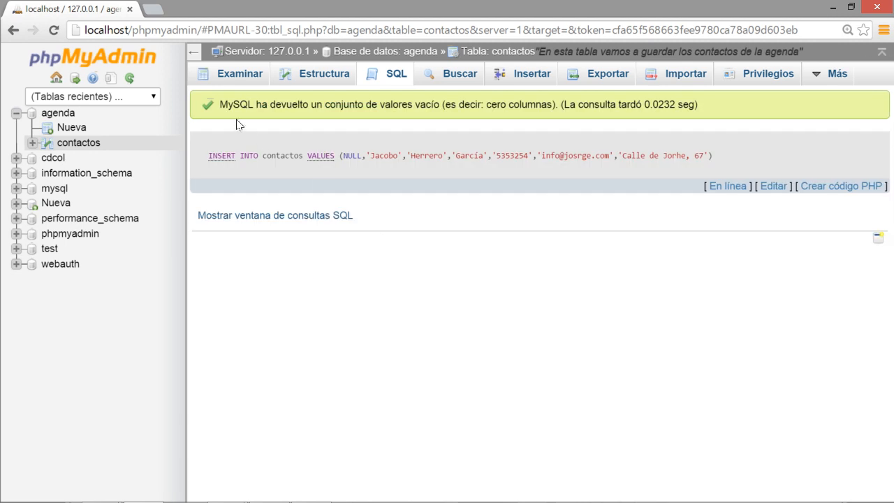
Browse contactos to confirm five rows with ids 1, 2, 3, 5 and 6.
drag(204, 103, 682, 113)
click(683, 113)
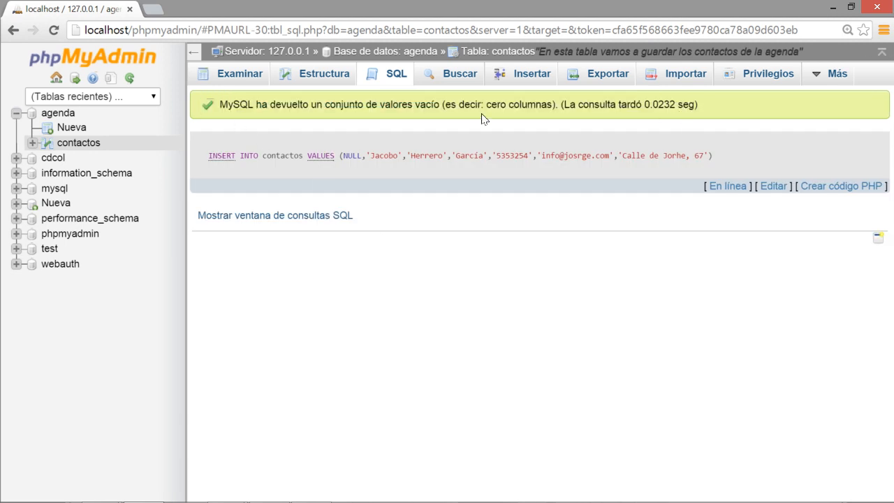
click(238, 82)
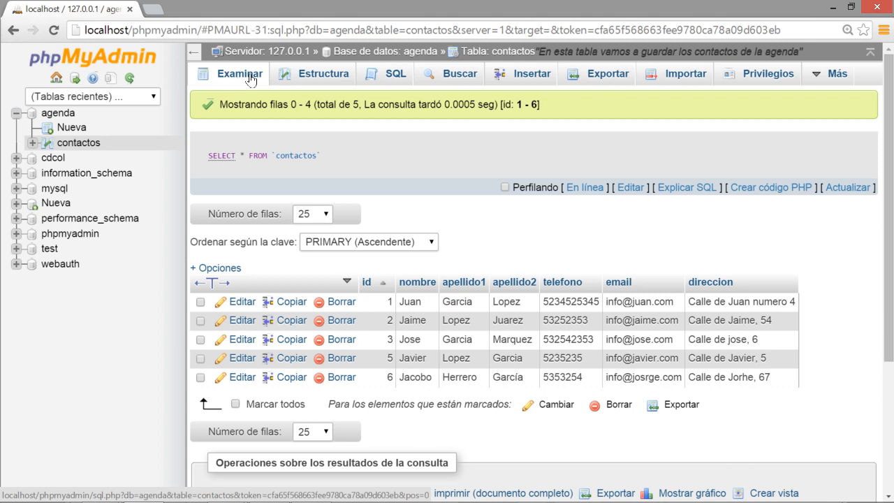
key(alt+Tab)
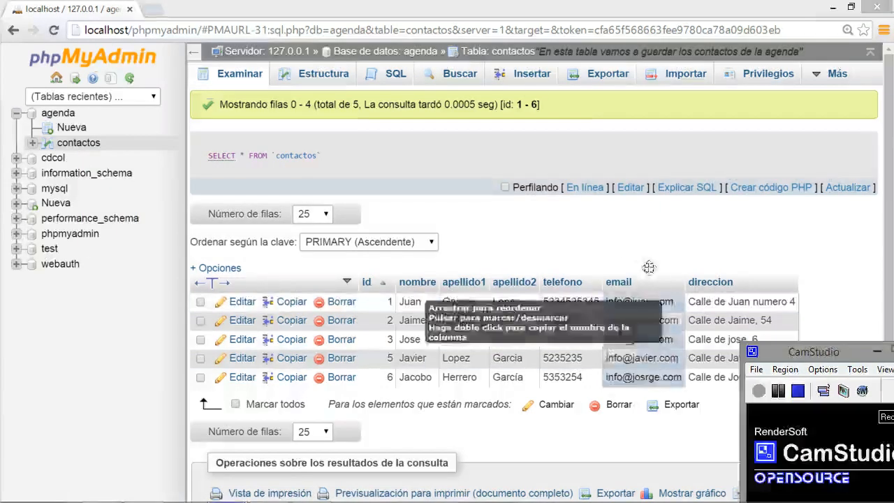
click(642, 230)
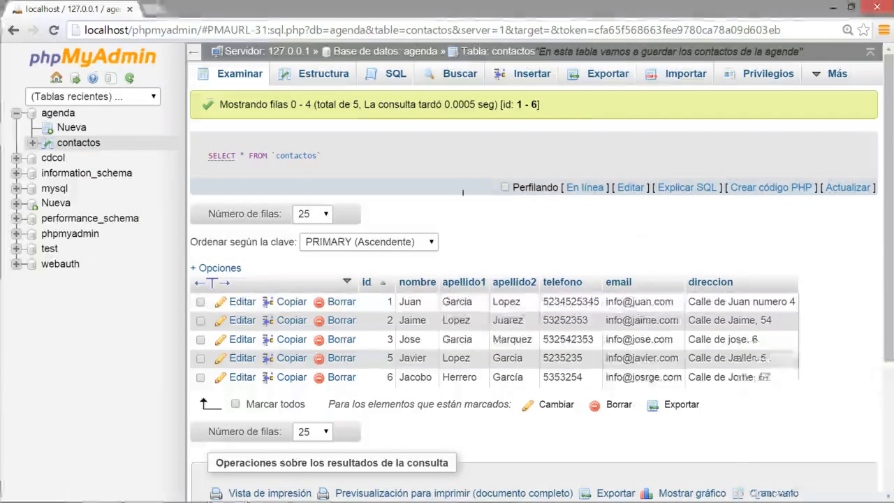
Run UPDATE contactos SET telefono = '111' with no WHERE clause, changing all 5 rows.
click(394, 78)
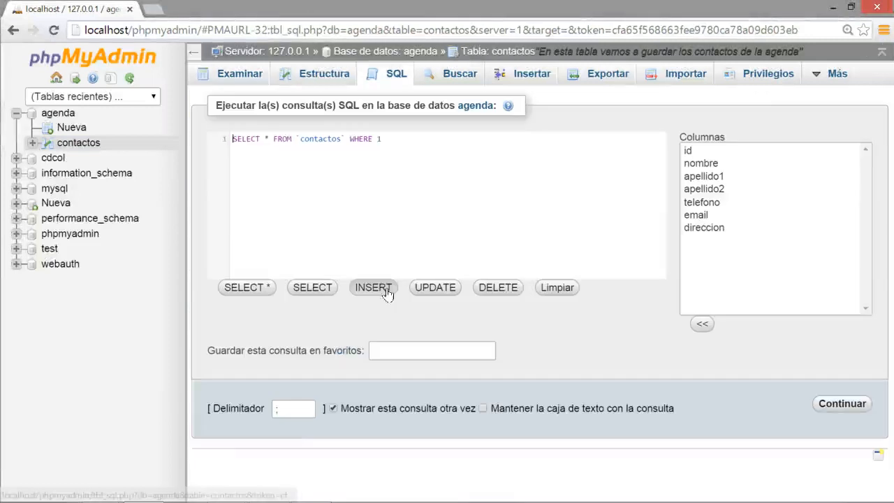
drag(392, 137, 160, 130)
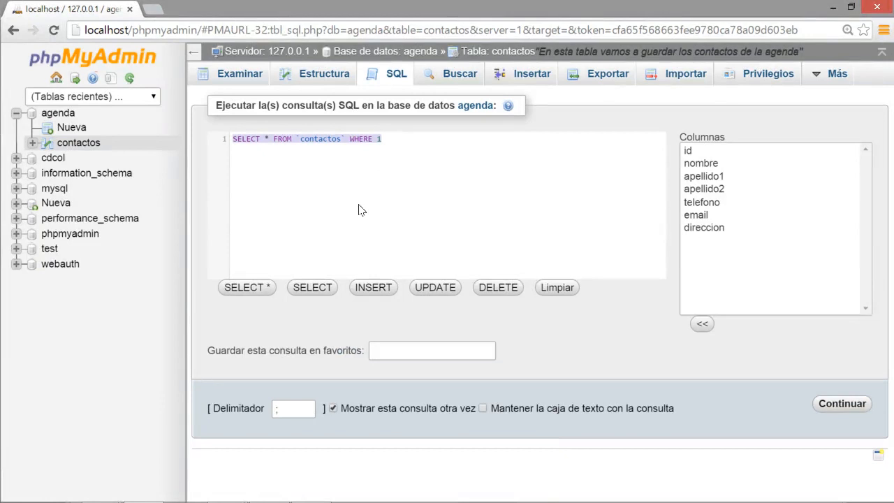
text(UPDATE )
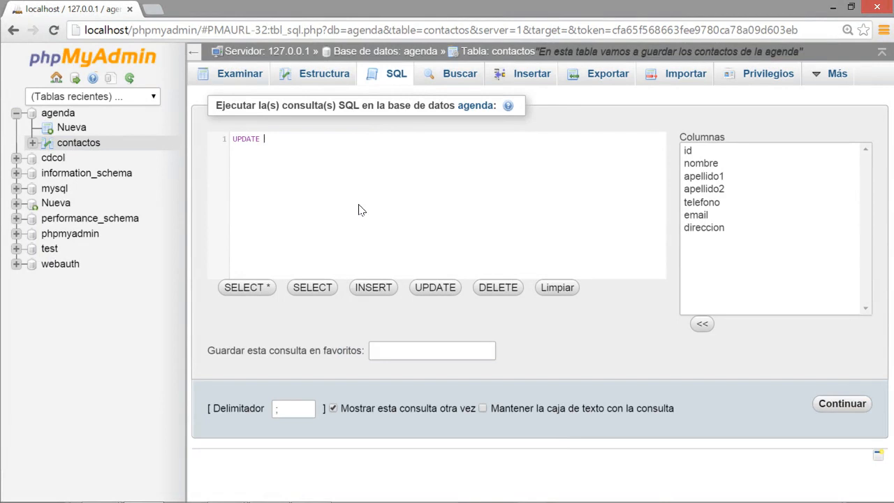
text(contactos SET telefono = '111)
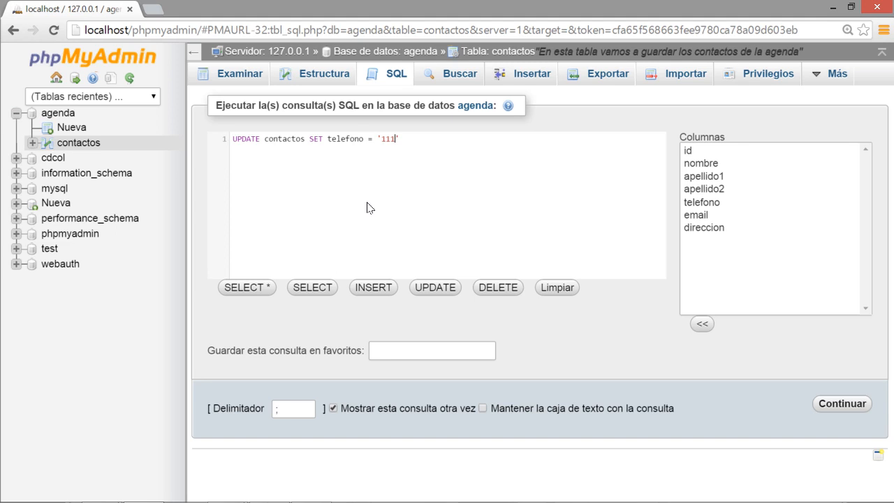
drag(424, 137, 201, 143)
key(ctrl+c)
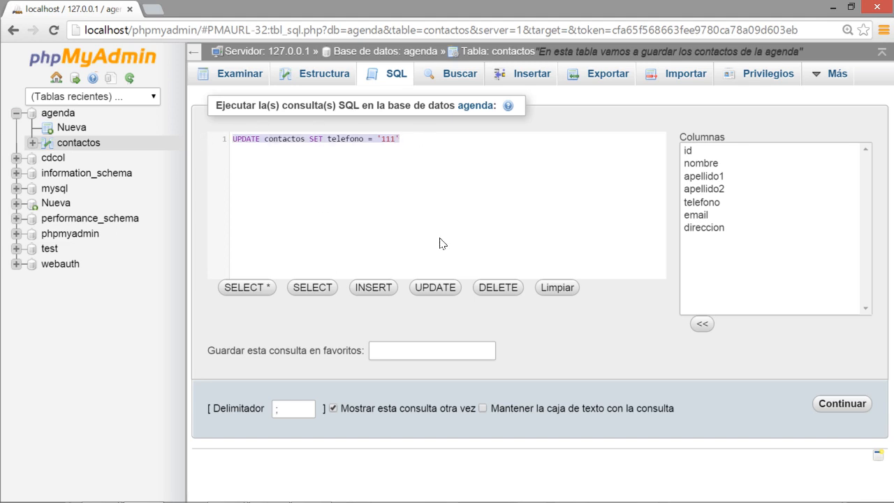
click(842, 405)
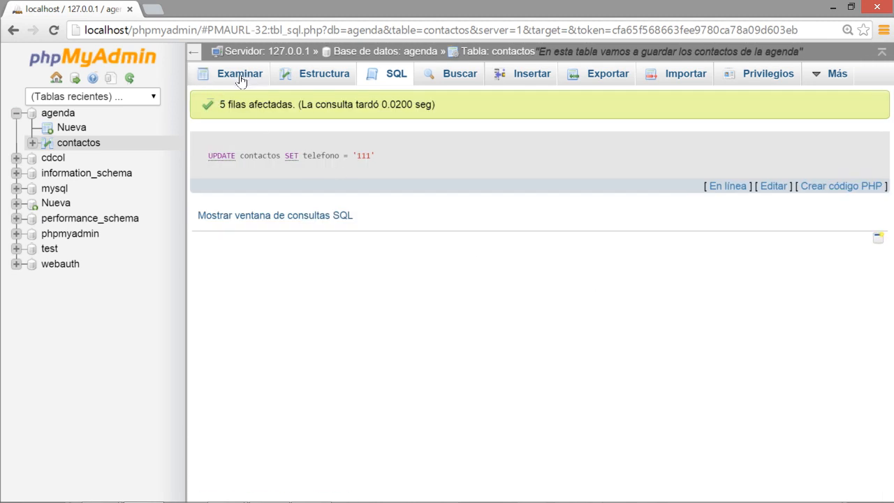
Run the pasted UPDATE with telefono '2222222' and a WHERE nombre condition matching only contact 1.
click(239, 74)
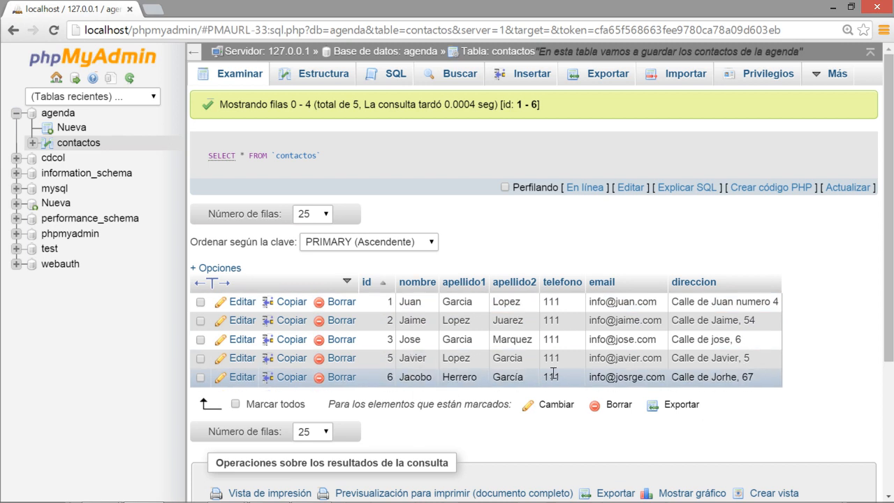
click(387, 76)
drag(398, 137, 236, 133)
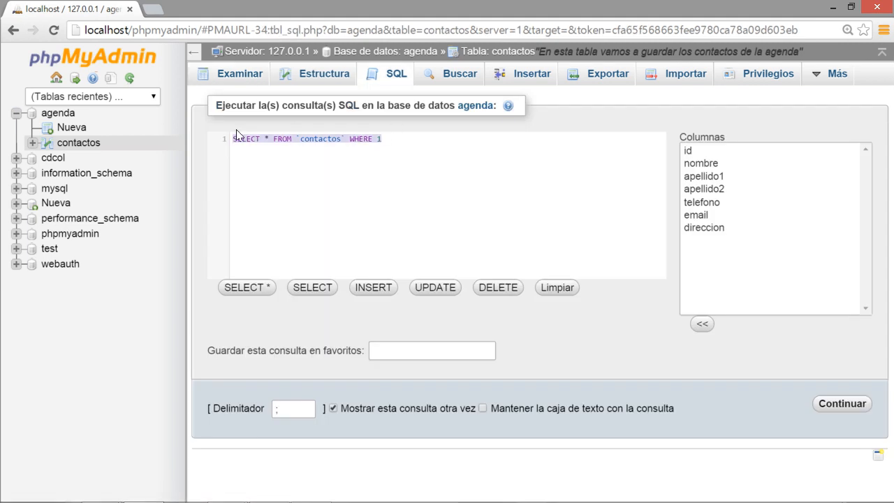
key(ctrl+v)
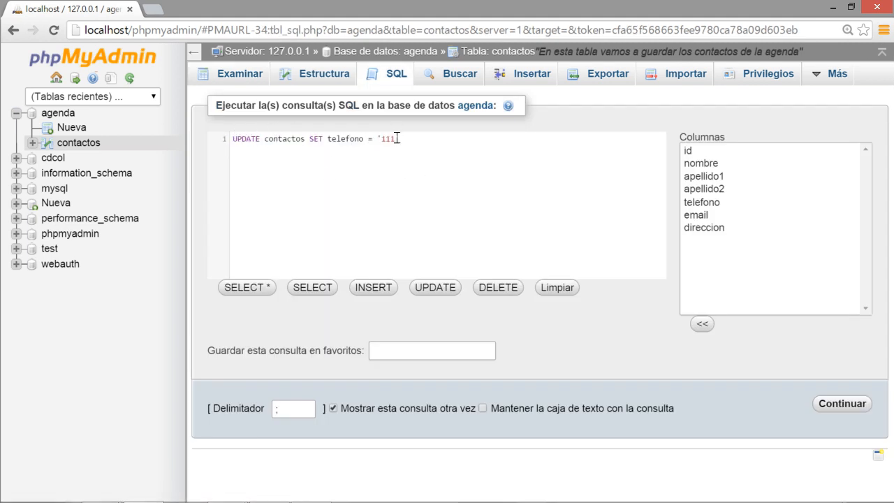
drag(396, 139, 379, 139)
text(2222222)
click(463, 141)
text(WHERE nombre = 'Juan)
click(848, 405)
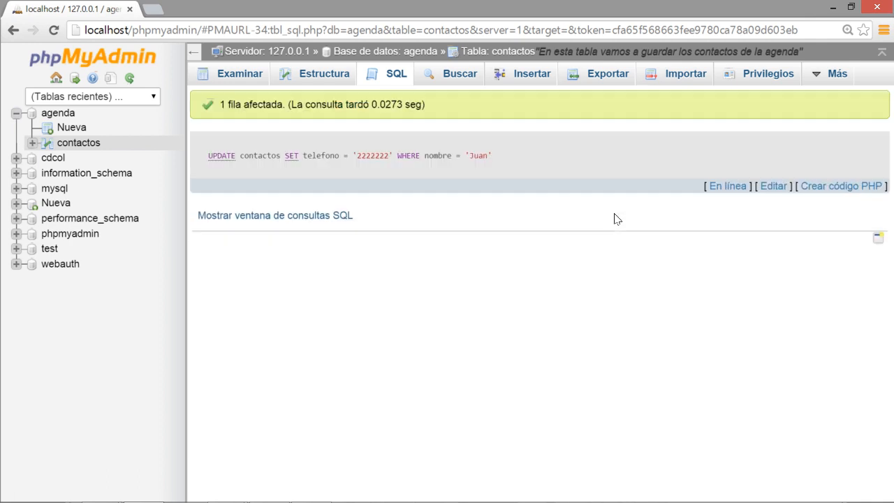
Browse contactos to confirm only contact 1 has telefono 2222222 while the rest keep 111.
click(238, 76)
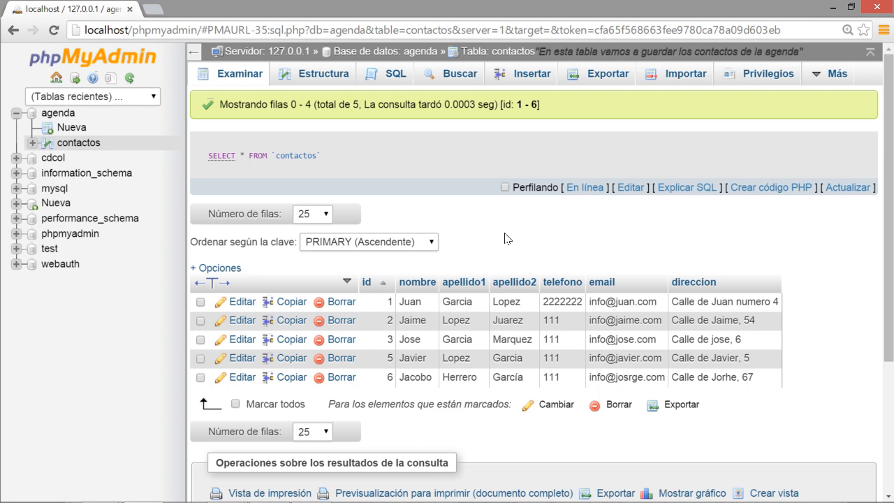
key(alt+Tab)
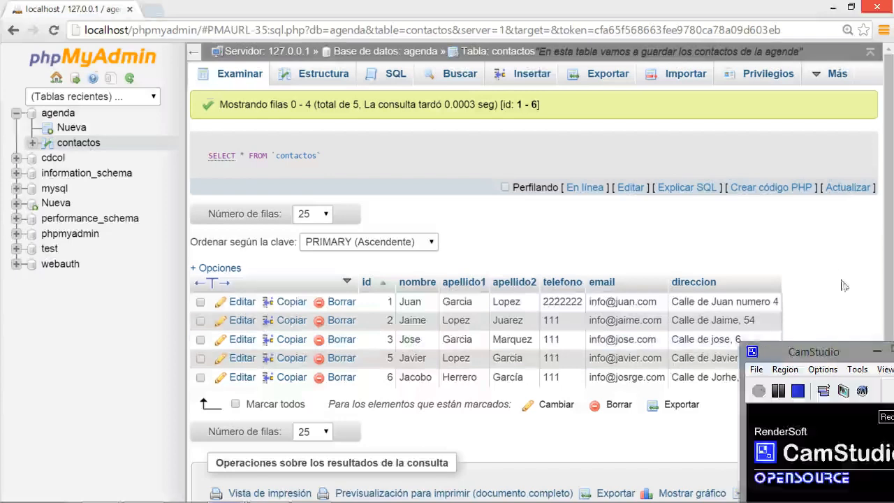
click(828, 264)
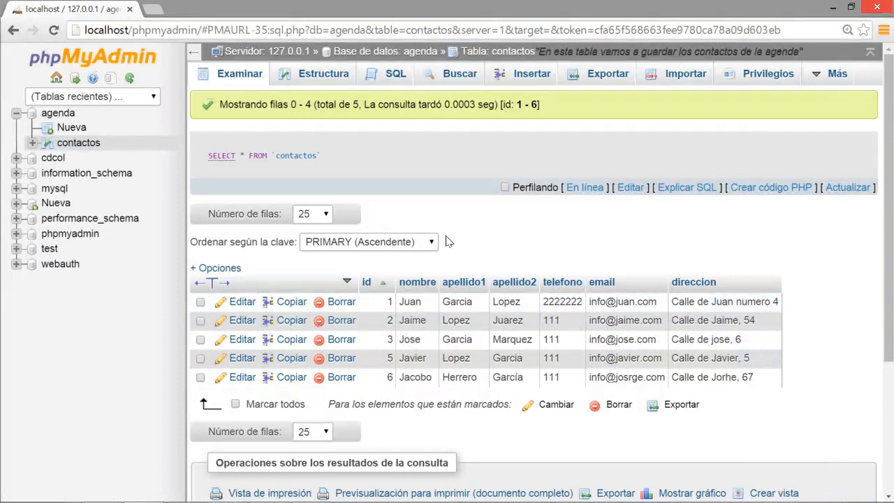
Paste the previous UPDATE into the SQL editor and change its telefono value to 333333.
click(393, 76)
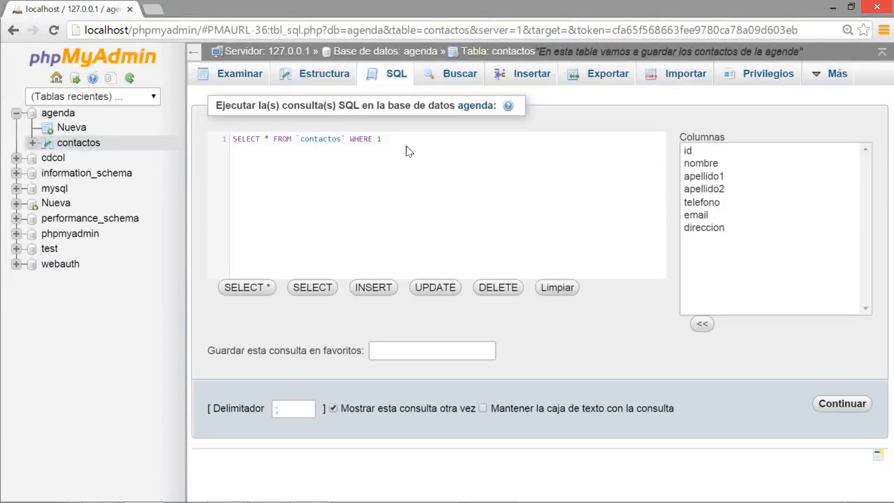
drag(403, 138, 214, 137)
key(ctrl+v)
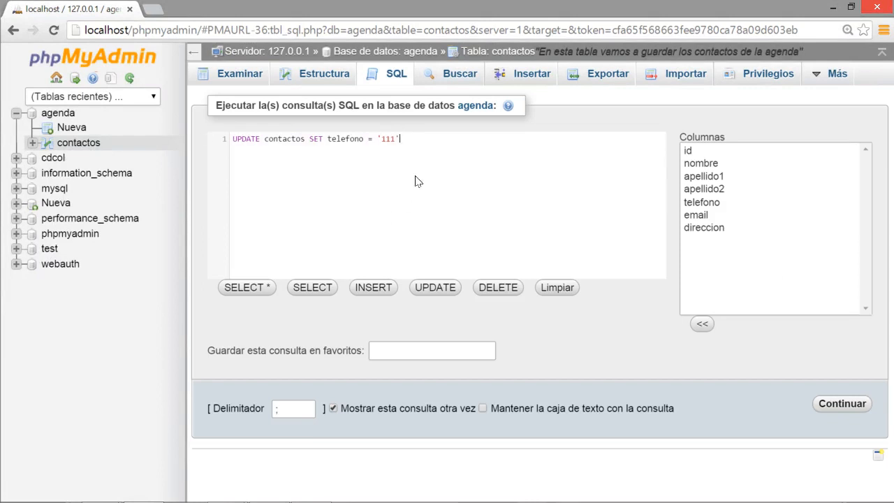
click(395, 139)
key(BackSpace)
key(BackSpace)
key(BackSpace)
text(333333)
key(End)
Add a WHERE clause on both nombre and apellido1 and run it, affecting 0 rows.
text(WHERe)
key(BackSpace)
key(BackSpace)
key(BackSpace)
text(RE nombre = 'Juan' AND apellido1)
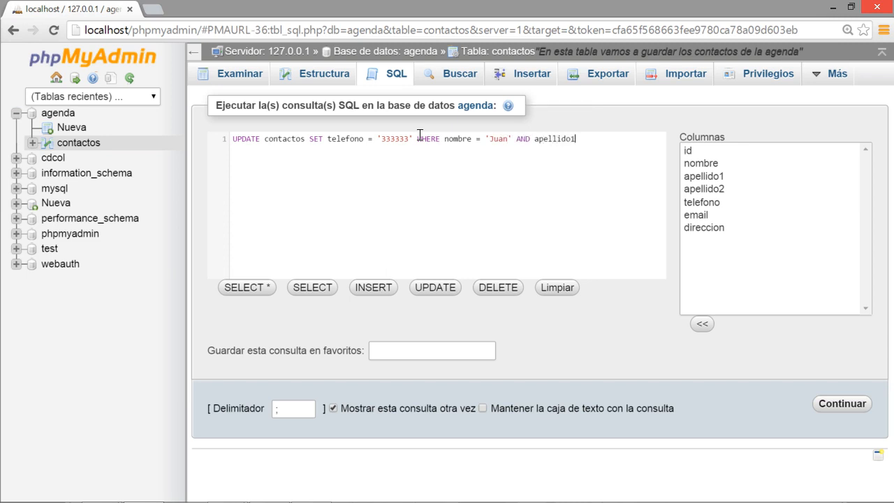
text( = 'Lopez)
drag(621, 135, 218, 140)
key(ctrl+c)
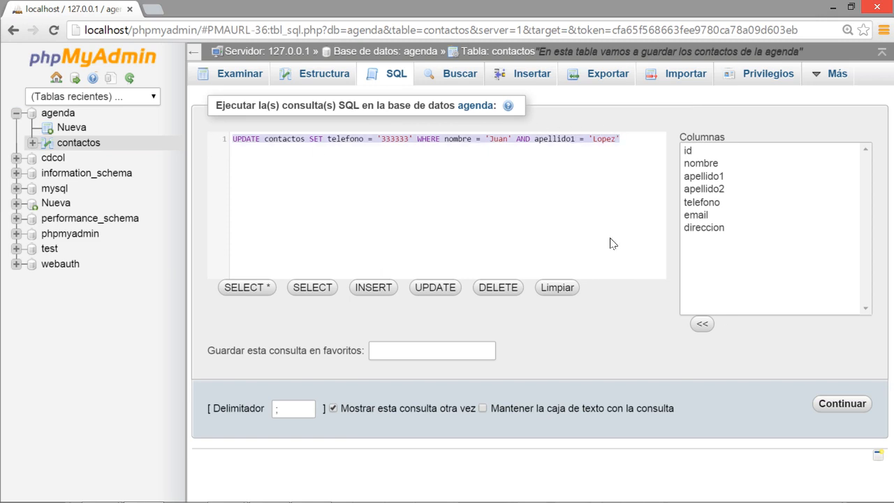
click(821, 401)
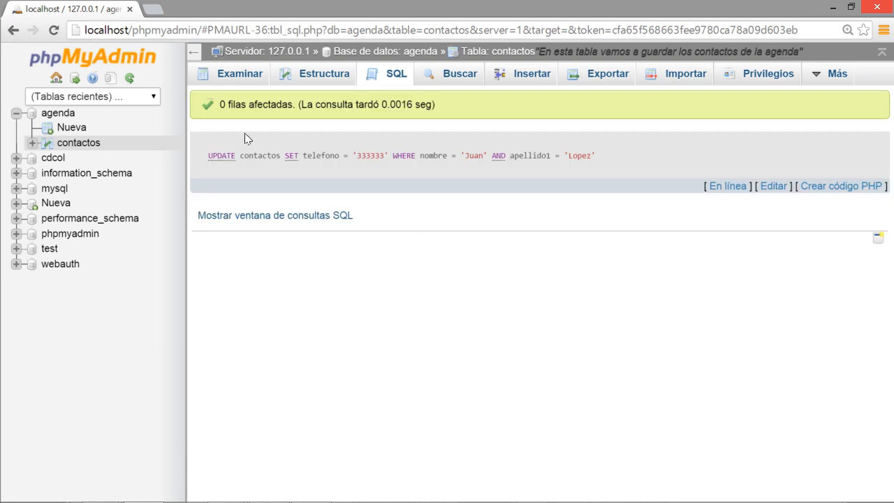
Confirm the previous query affected 0 rows, then load the prepared UPDATE query into the SQL editor.
double_click(221, 105)
click(253, 77)
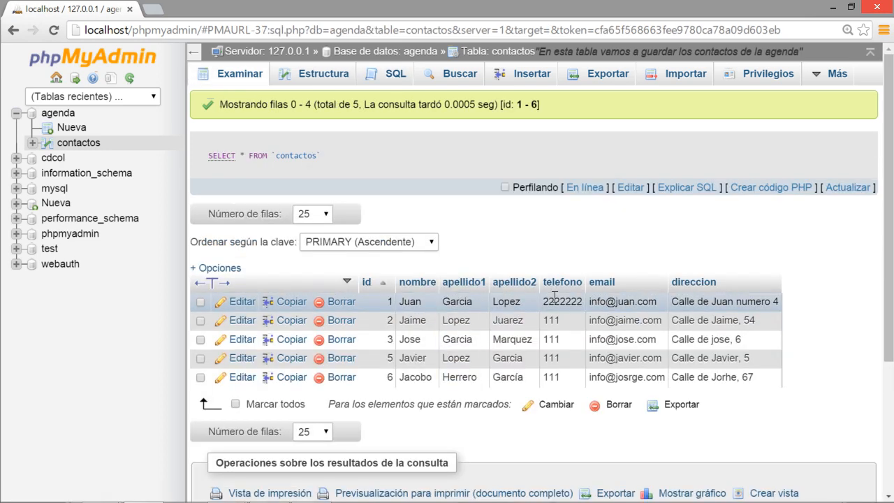
click(389, 76)
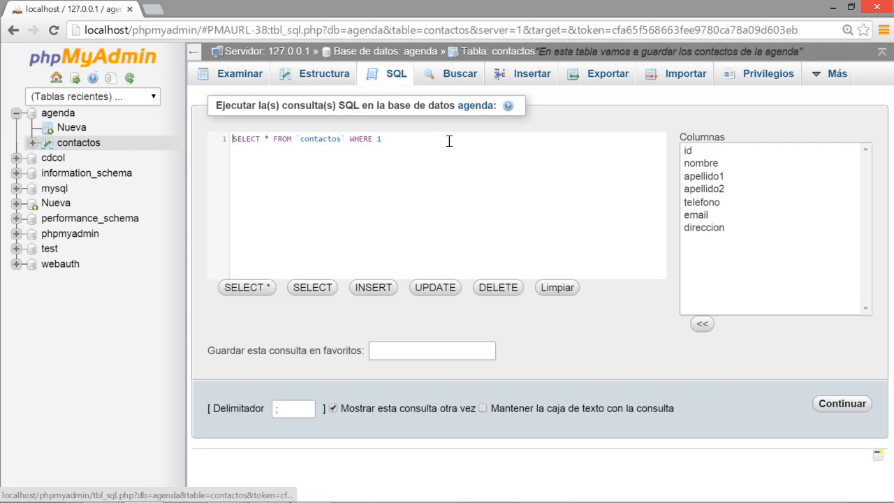
drag(435, 137, 207, 140)
key(ctrl+v)
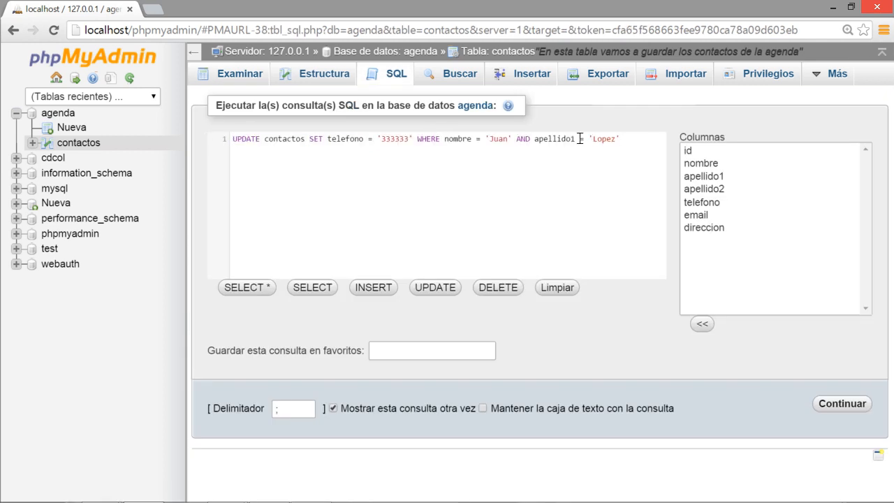
Run the UPDATE setting telefono '333333' for Juan Garcia and browse the updated rows.
drag(617, 137, 593, 137)
text(Garcia)
click(831, 402)
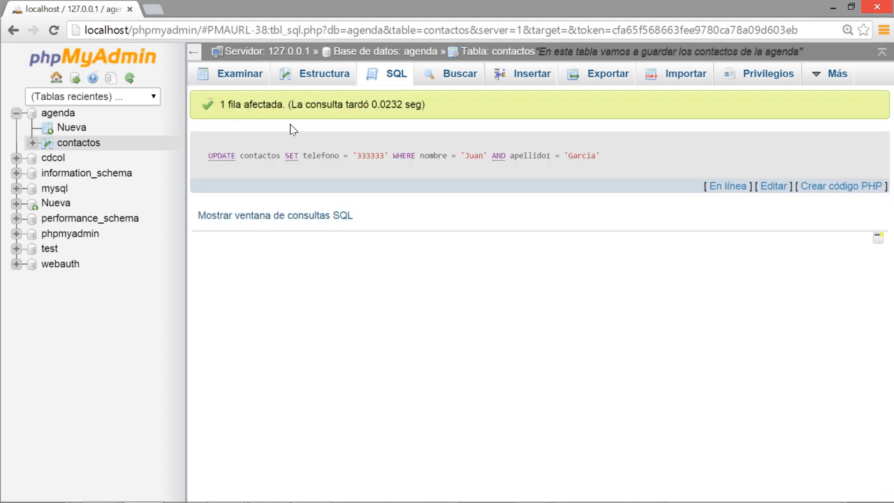
click(230, 74)
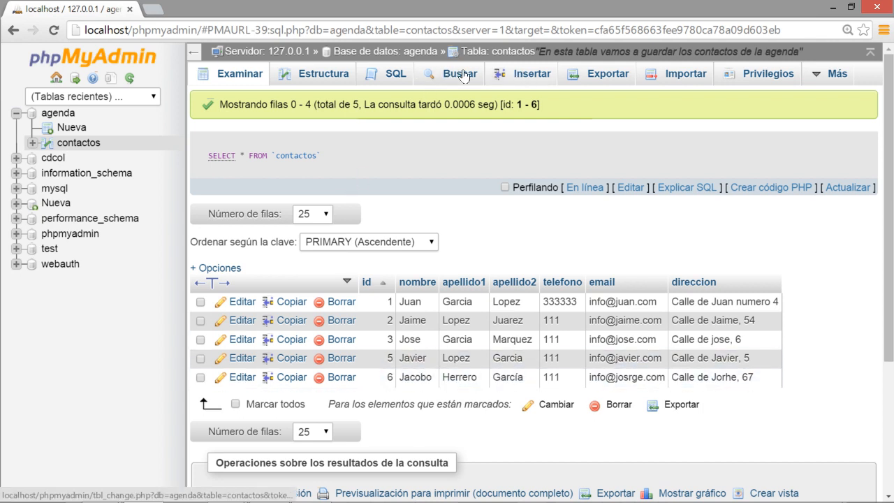
click(389, 74)
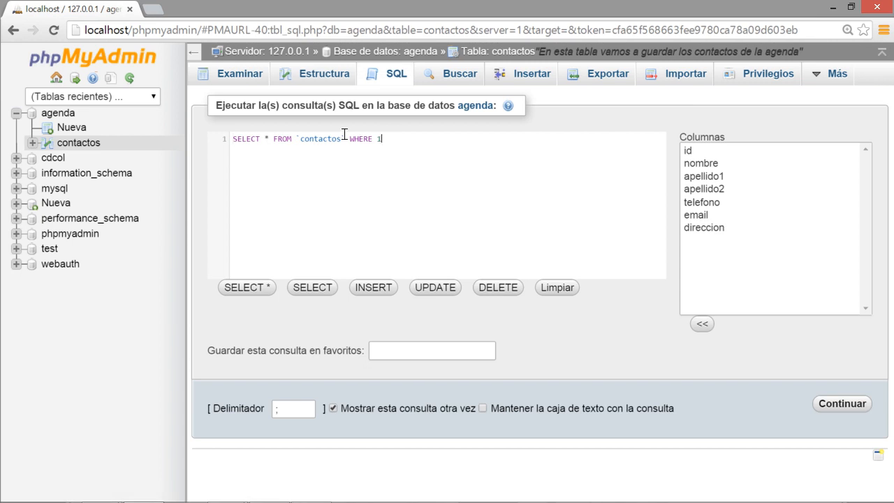
Adapt the UPDATE to set telefono 44444 where nombre is 'Javier', using an OR condition.
key(ctrl+a)
key(ctrl+v)
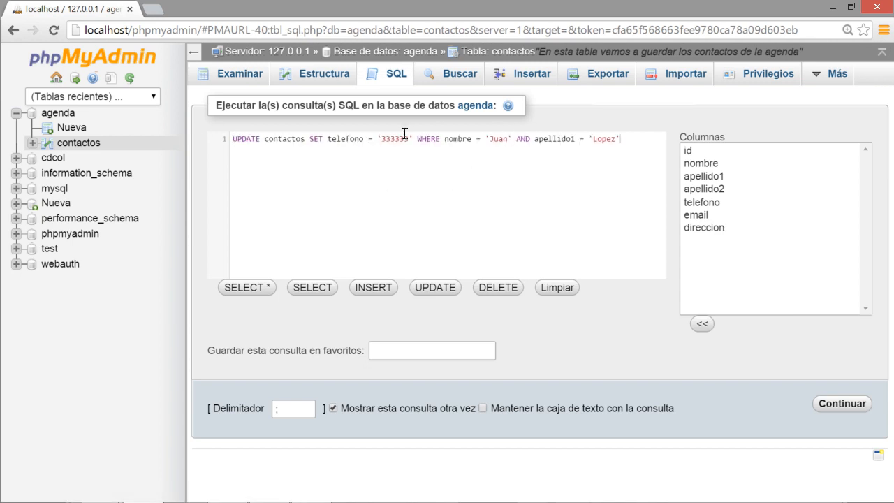
mouse_move(408, 137)
mouse_down()
mouse_move(377, 138)
mouse_move(409, 138)
mouse_up()
text(44444)
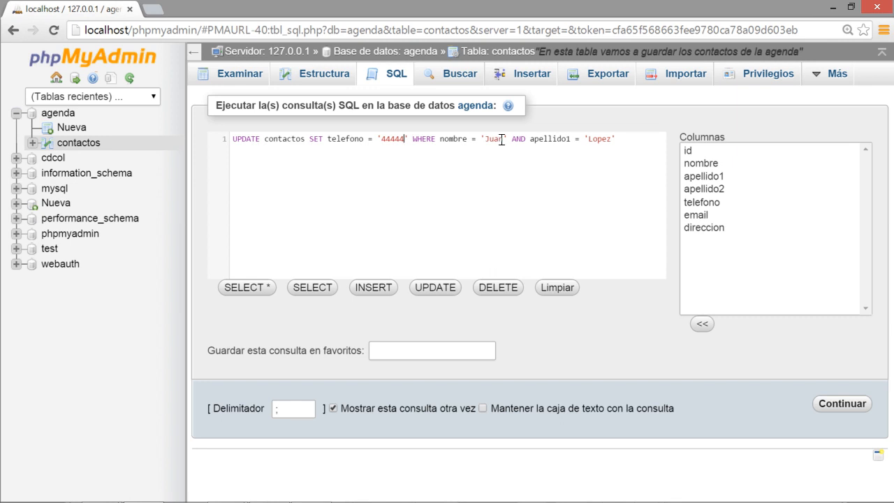
drag(490, 134, 497, 133)
text(avier)
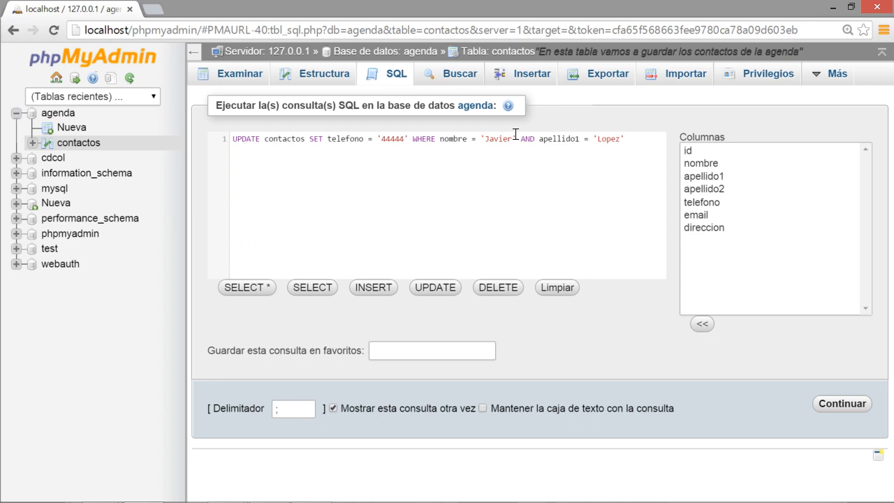
drag(534, 138, 520, 137)
text(OR)
Complete the condition with nombre = 'Jacobo', run the UPDATE, and browse the contactos rows.
key(ctrl+a)
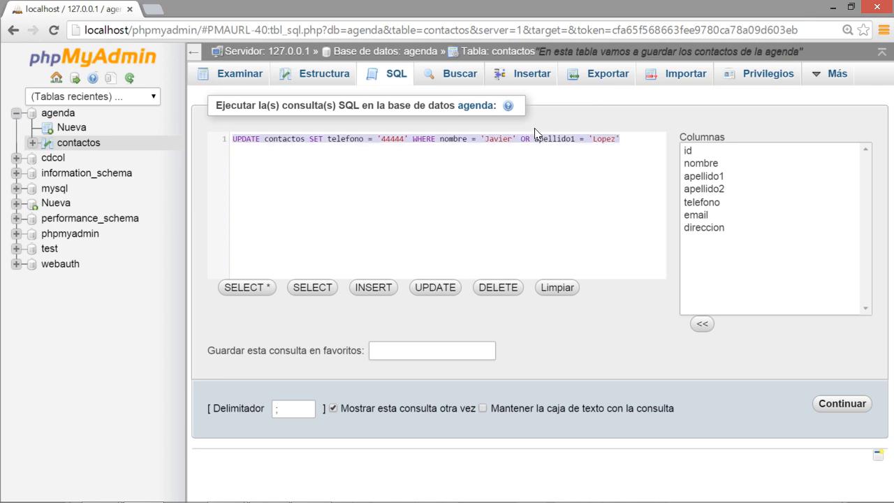
click(532, 133)
key(shift+End)
text(nombre =)
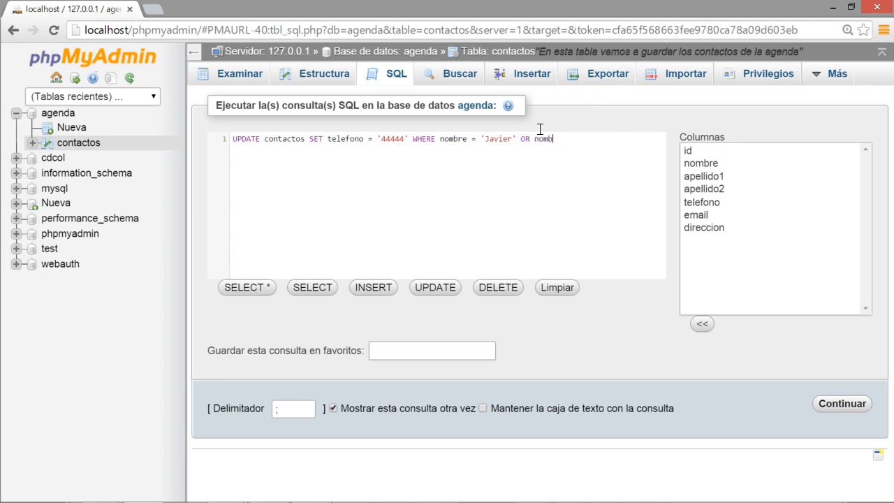
text( 'Jop)
key(BackSpace)
text(cobo)
click(840, 403)
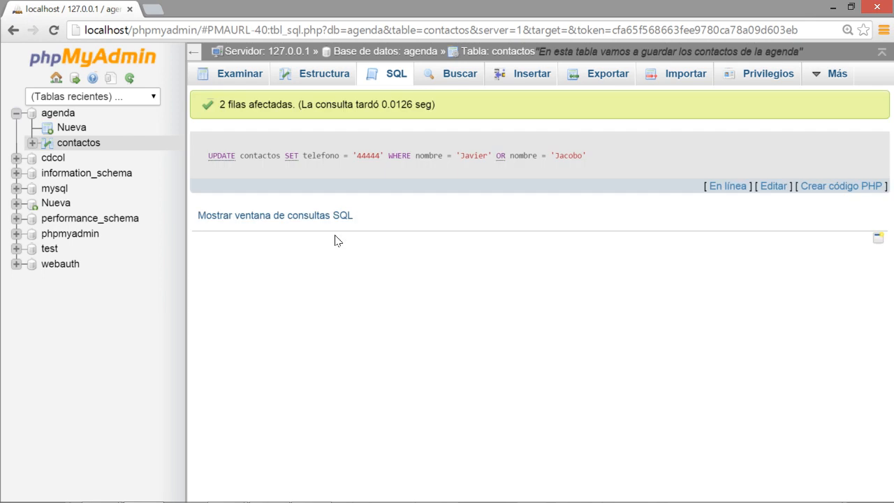
click(225, 73)
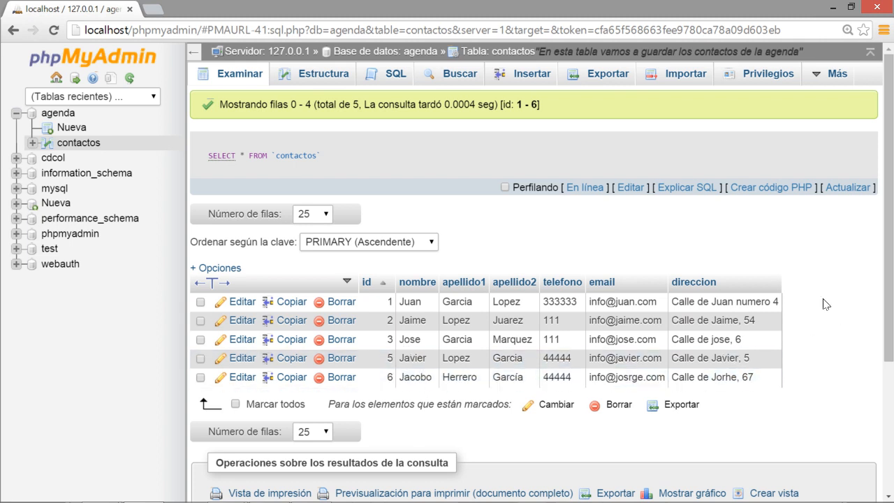
key(alt+Tab)
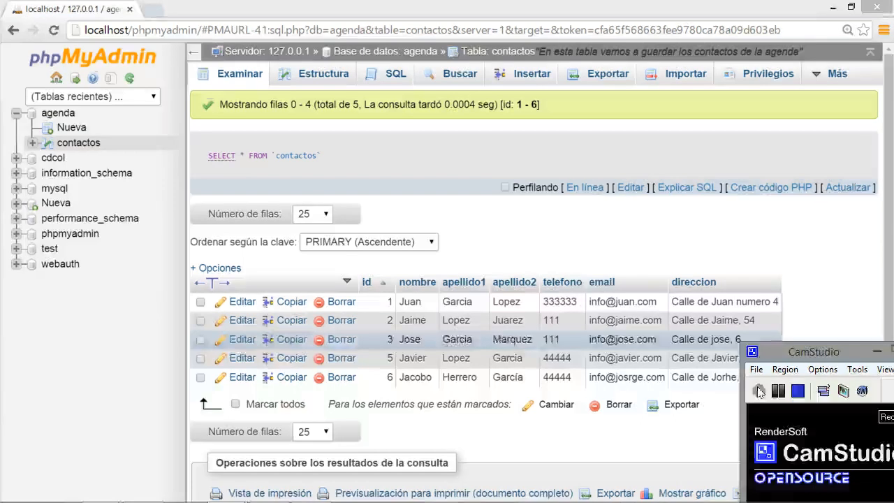
Write the query DELETE FROM contactos WHERE nombre = 'Juan' in the SQL editor.
key(alt+Tab)
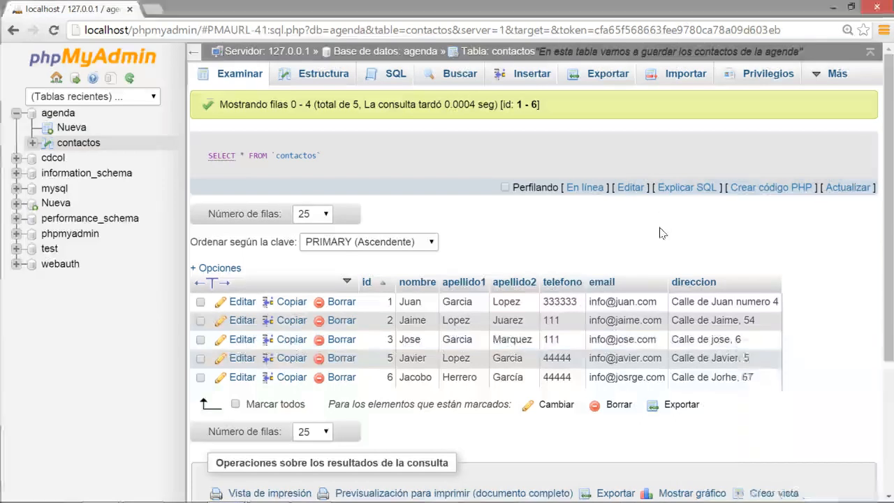
click(391, 78)
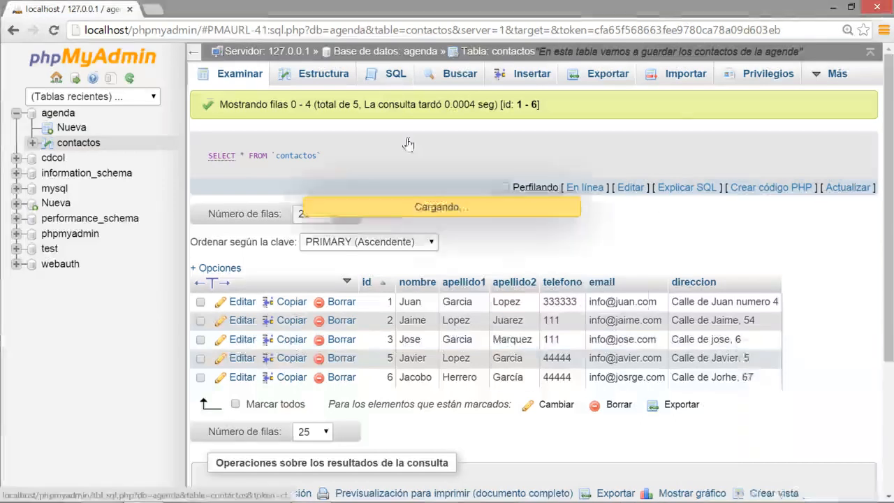
drag(396, 136, 171, 124)
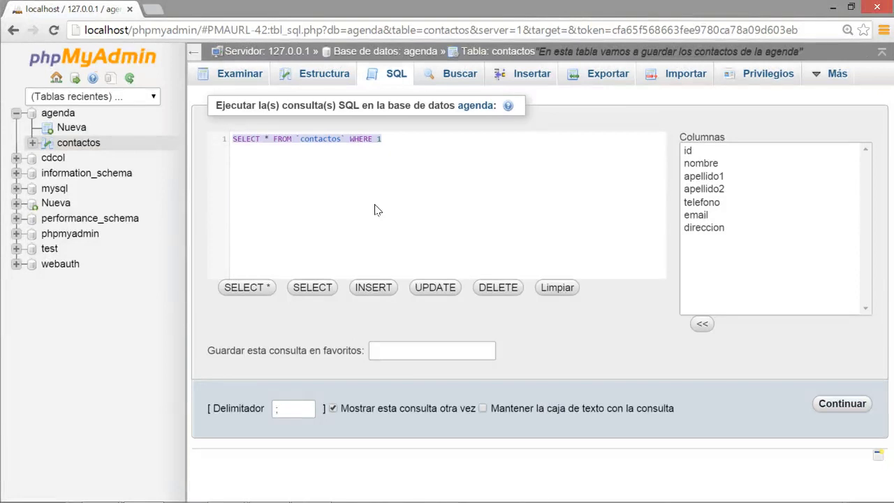
text(delete )
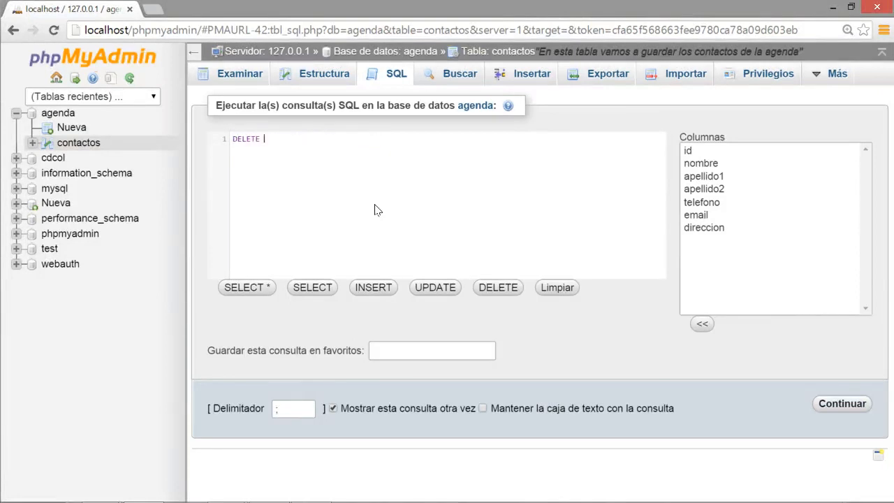
text(from contactos)
triple_click(323, 139)
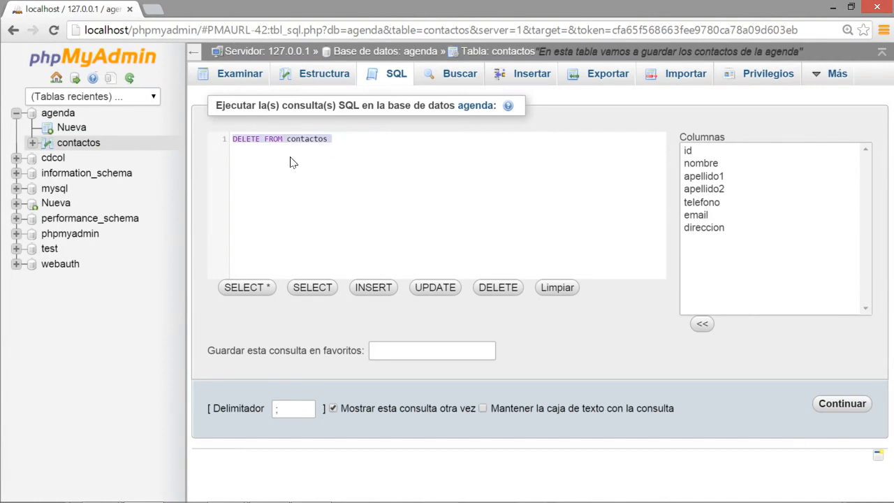
click(357, 142)
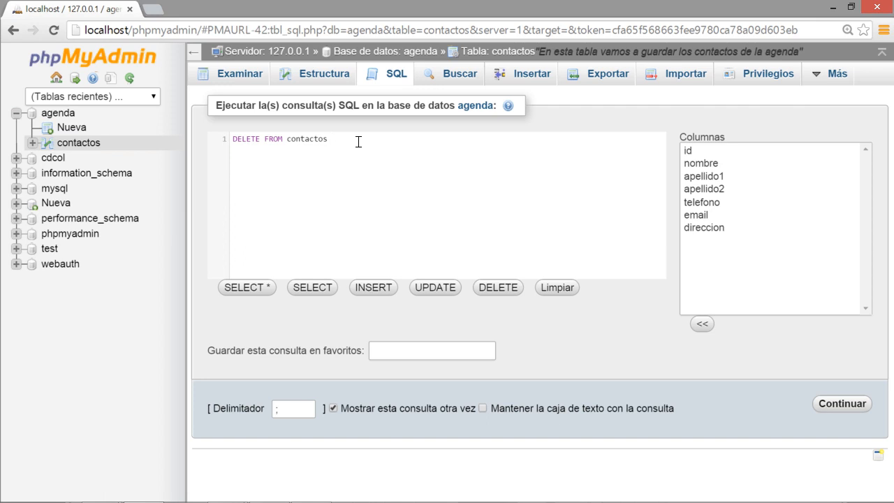
text(WHERE nombre = 'Juan)
Run the DELETE, confirm removing Juan's row, and browse the remaining rows.
drag(464, 138, 184, 133)
key(ctrl+c)
click(453, 133)
click(830, 405)
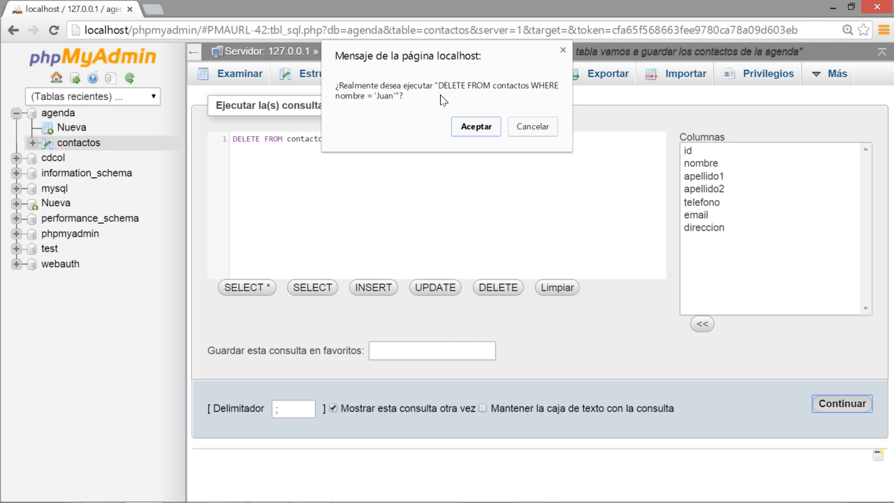
click(475, 125)
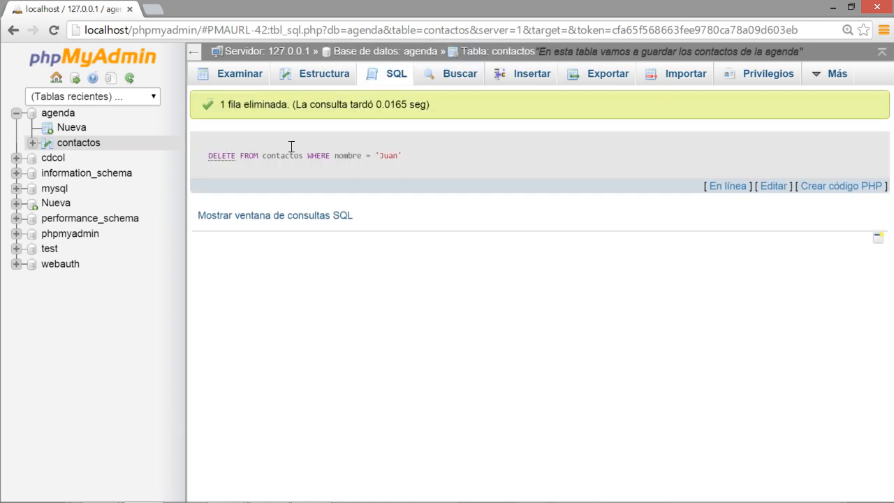
click(241, 74)
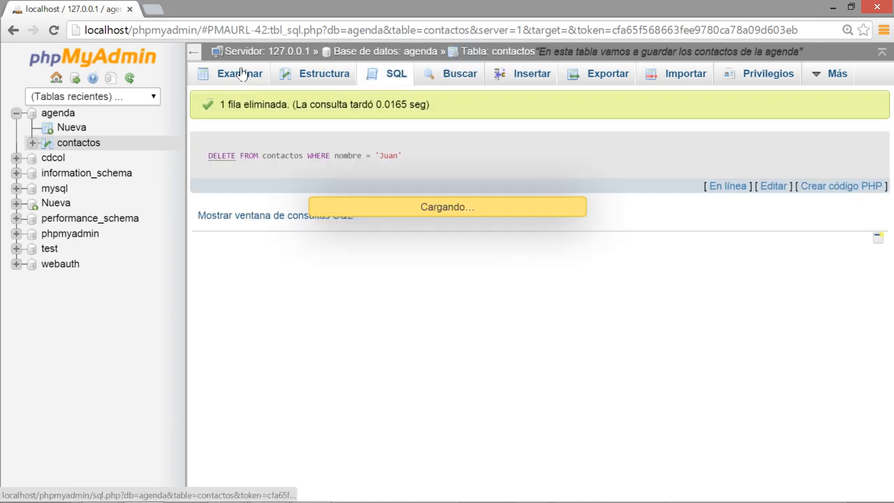
Run DELETE FROM contactos WHERE id > 4 and confirm, removing Javier and Jacobo.
scroll(525, 212, down, 1)
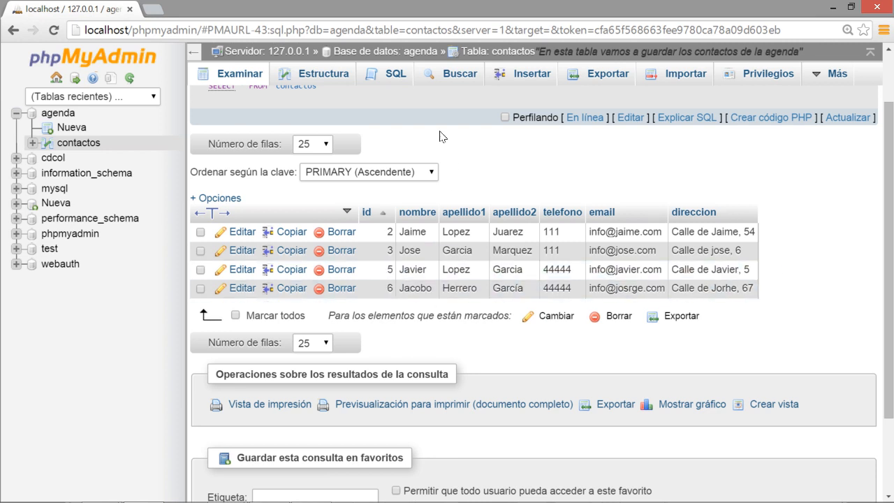
click(393, 75)
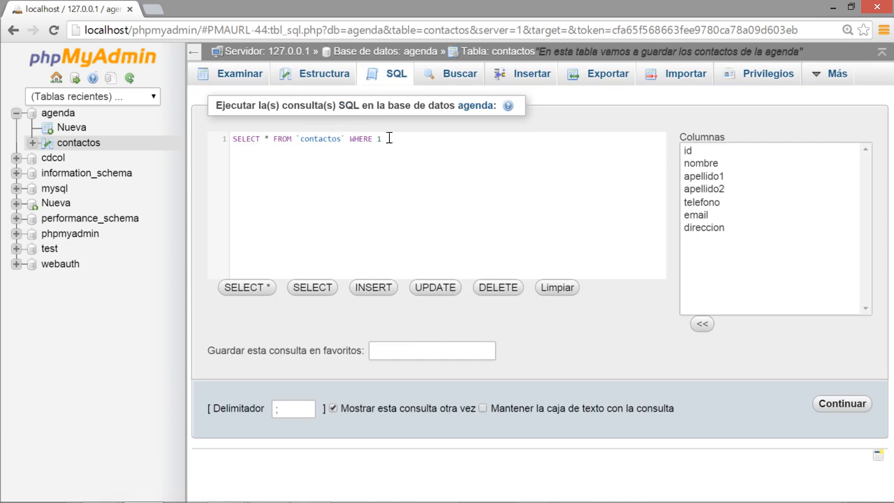
drag(386, 135, 237, 160)
key(ctrl+v)
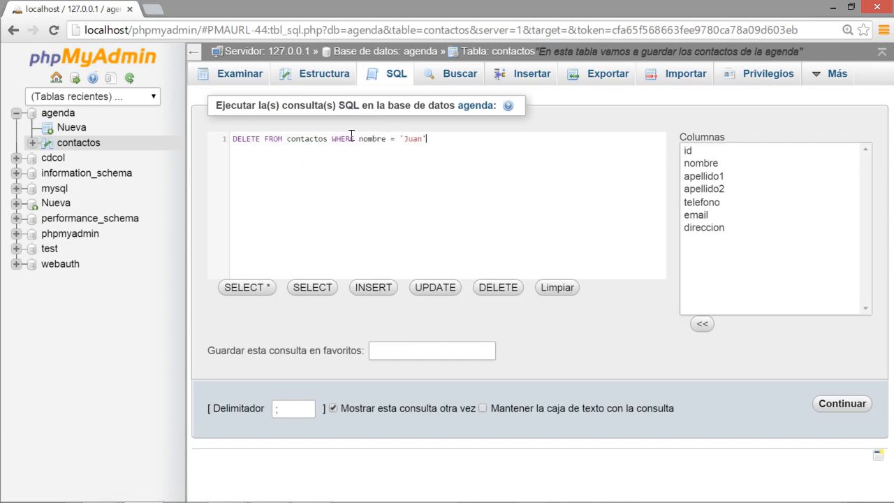
drag(359, 139, 467, 140)
text(id > 4)
click(840, 405)
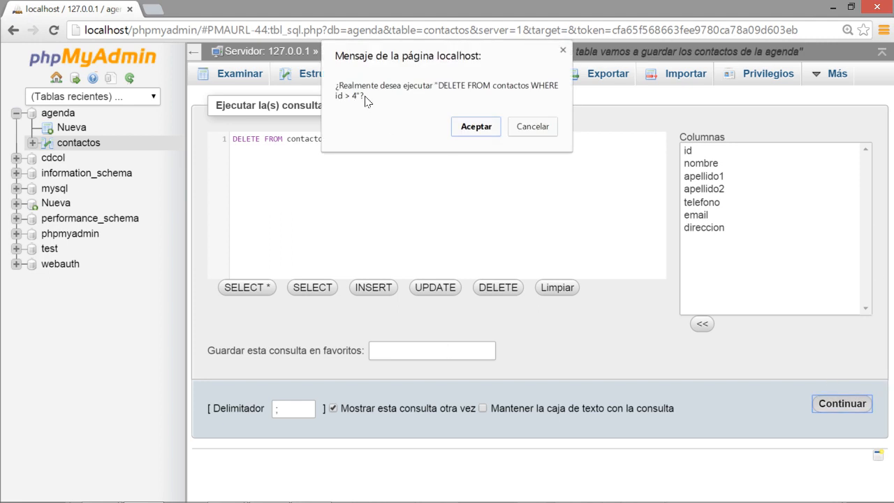
click(477, 131)
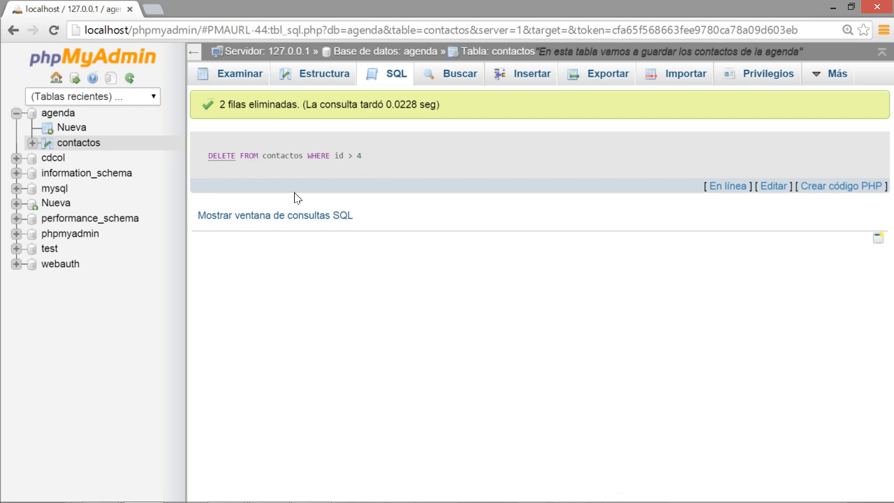
Browse contactos to verify only Jaime and Jose (ids 2 and 3) remain.
double_click(220, 104)
click(229, 72)
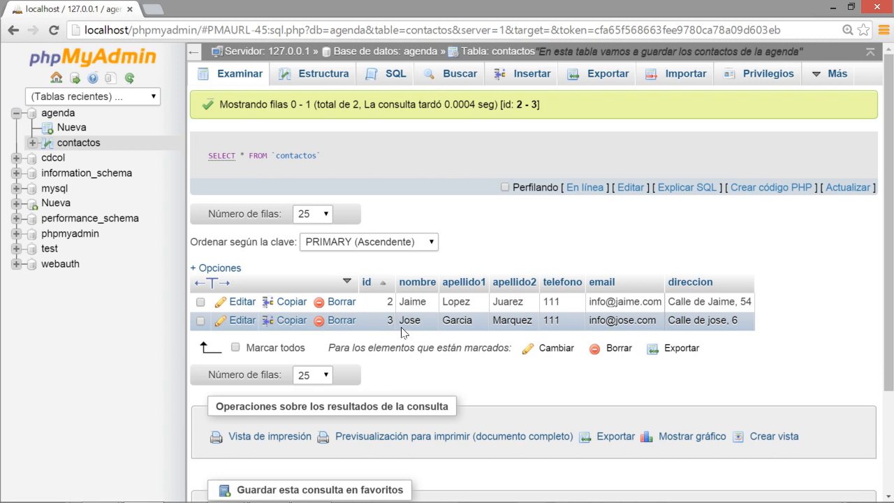
key(alt+Tab)
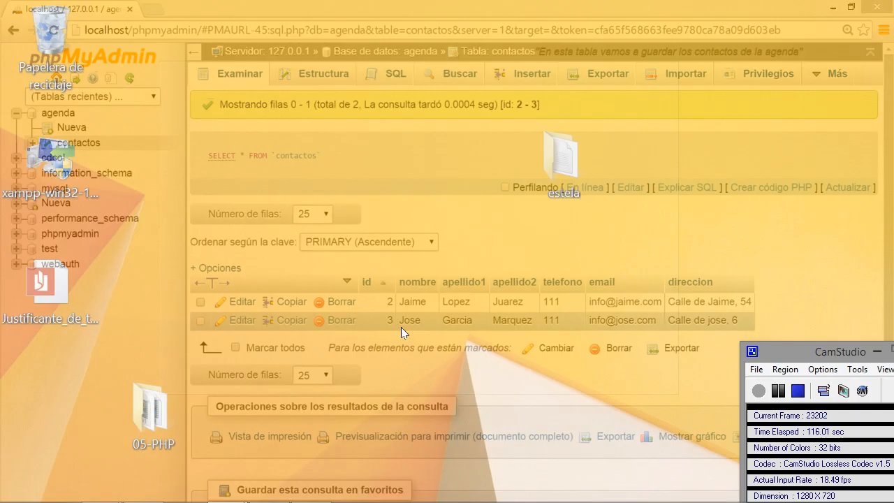